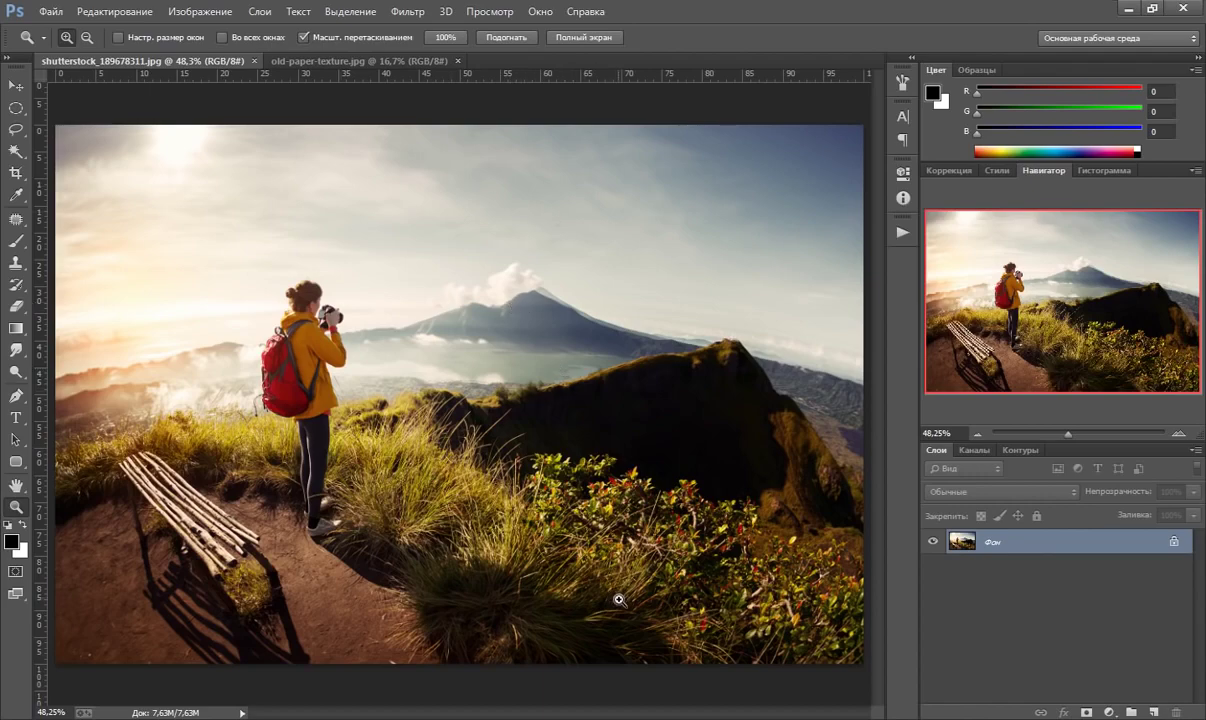
- On the old paper texture, set the Brush tool to the 2209 grungy brush-stroke preset
{"action": "left_click", "coordinate": [391, 64]}
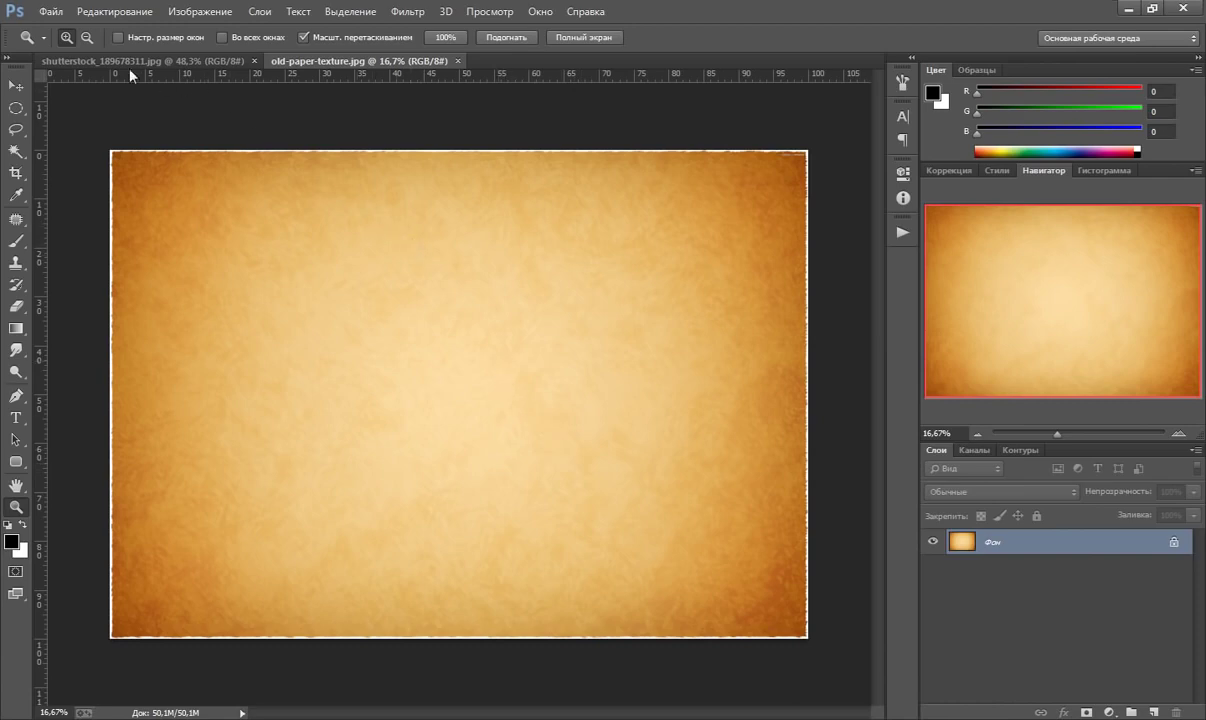
{"action": "left_click", "coordinate": [16, 241]}
{"action": "left_click", "coordinate": [86, 38]}
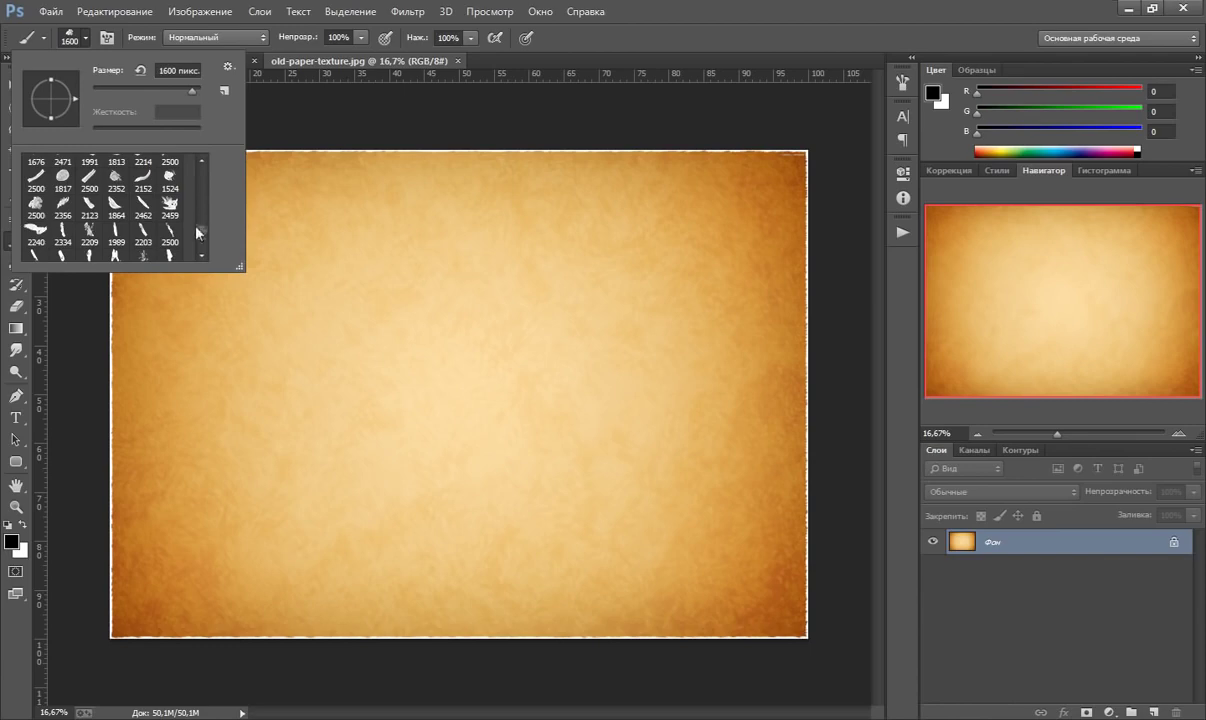
{"action": "left_click_drag", "start_coordinate": [203, 235], "coordinate": [200, 238]}
{"action": "left_click", "coordinate": [170, 187]}
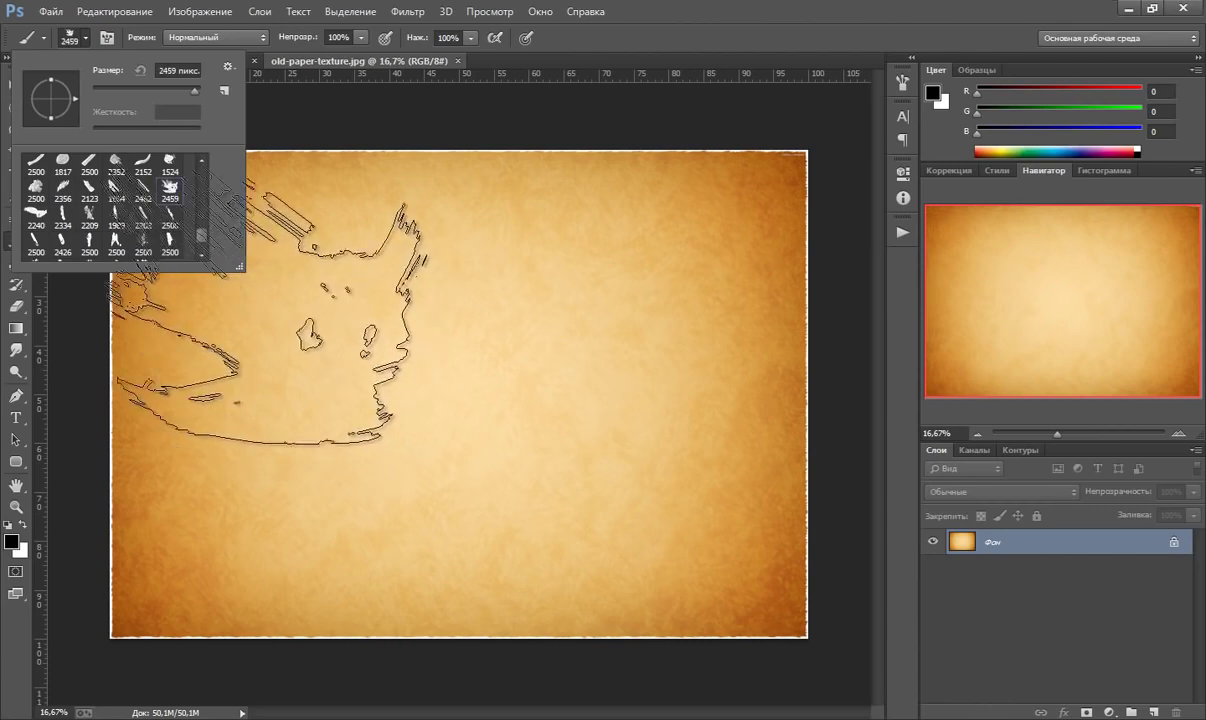
{"action": "left_click", "coordinate": [143, 190]}
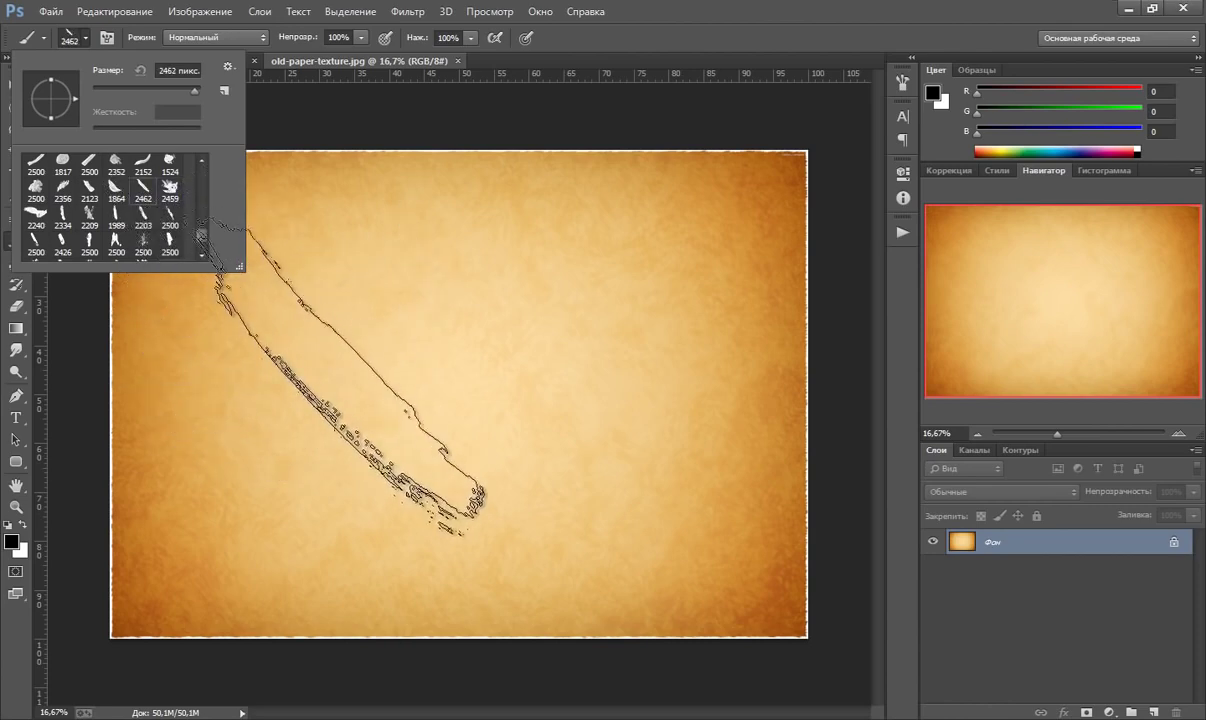
{"action": "left_click", "coordinate": [89, 215]}
{"action": "left_click", "coordinate": [97, 33]}
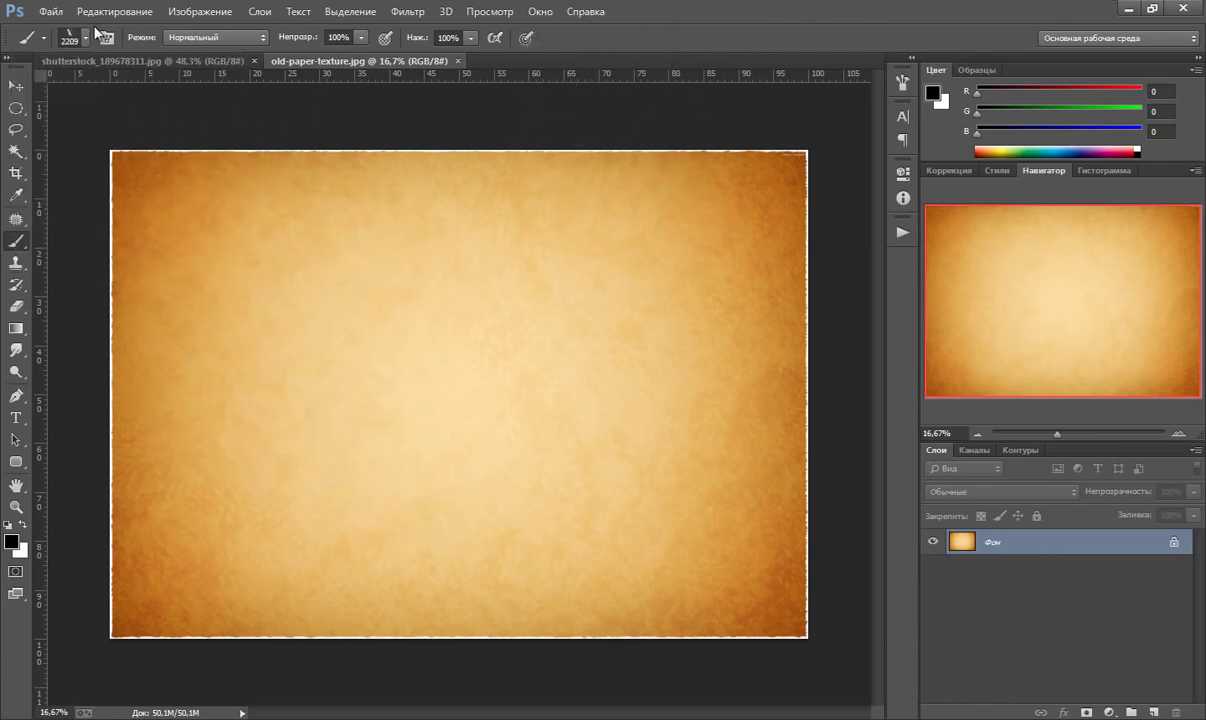
- Create a new 2200 × 1400 px document, docked as a tab
{"action": "left_click", "coordinate": [50, 11]}
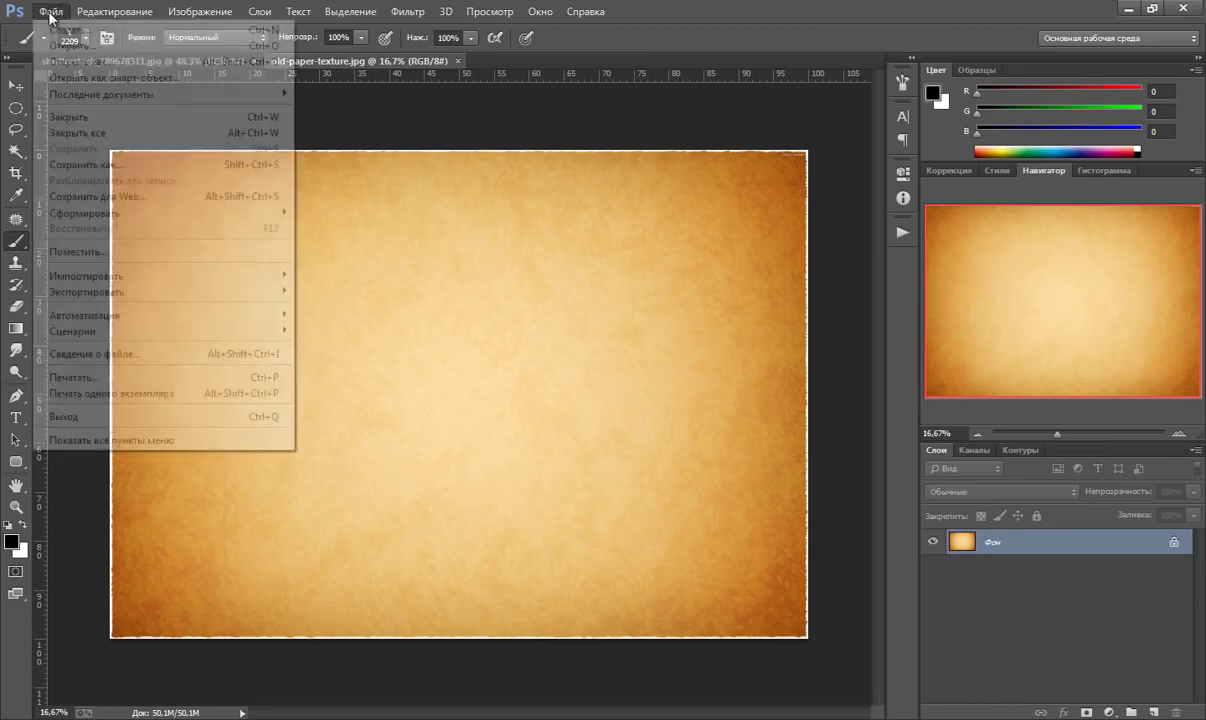
{"action": "left_click", "coordinate": [55, 30]}
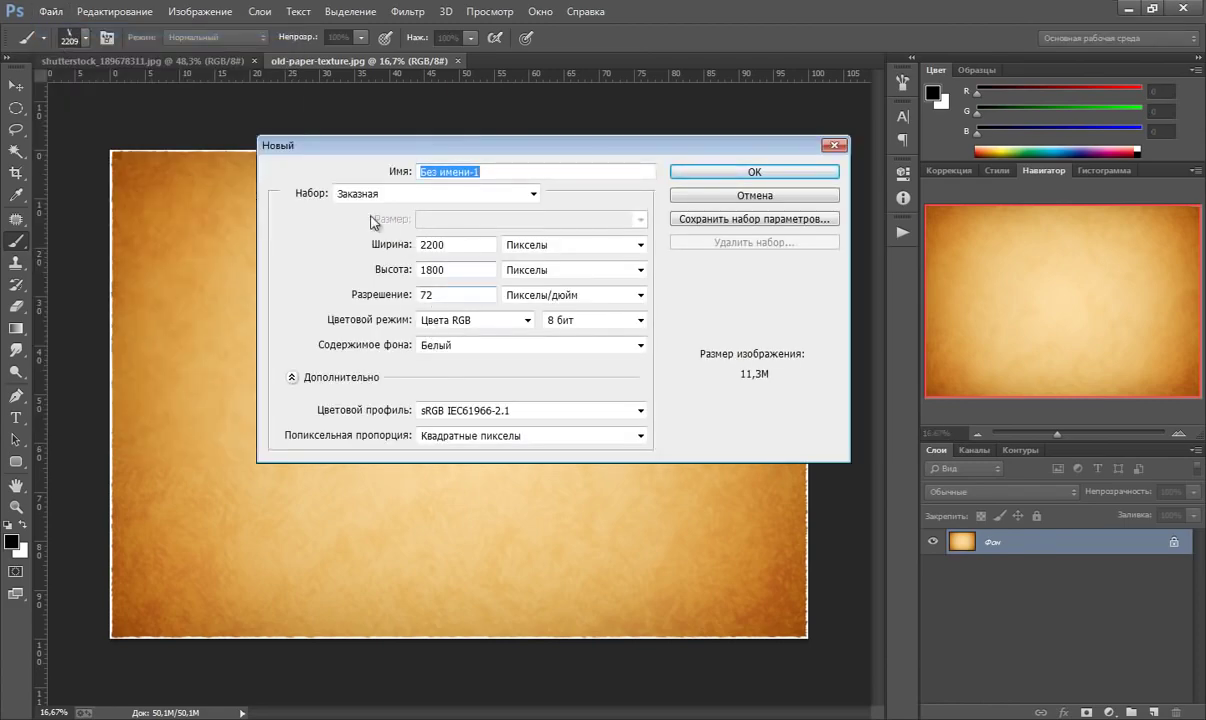
{"action": "left_click", "coordinate": [457, 274]}
{"action": "type", "text": "14"}
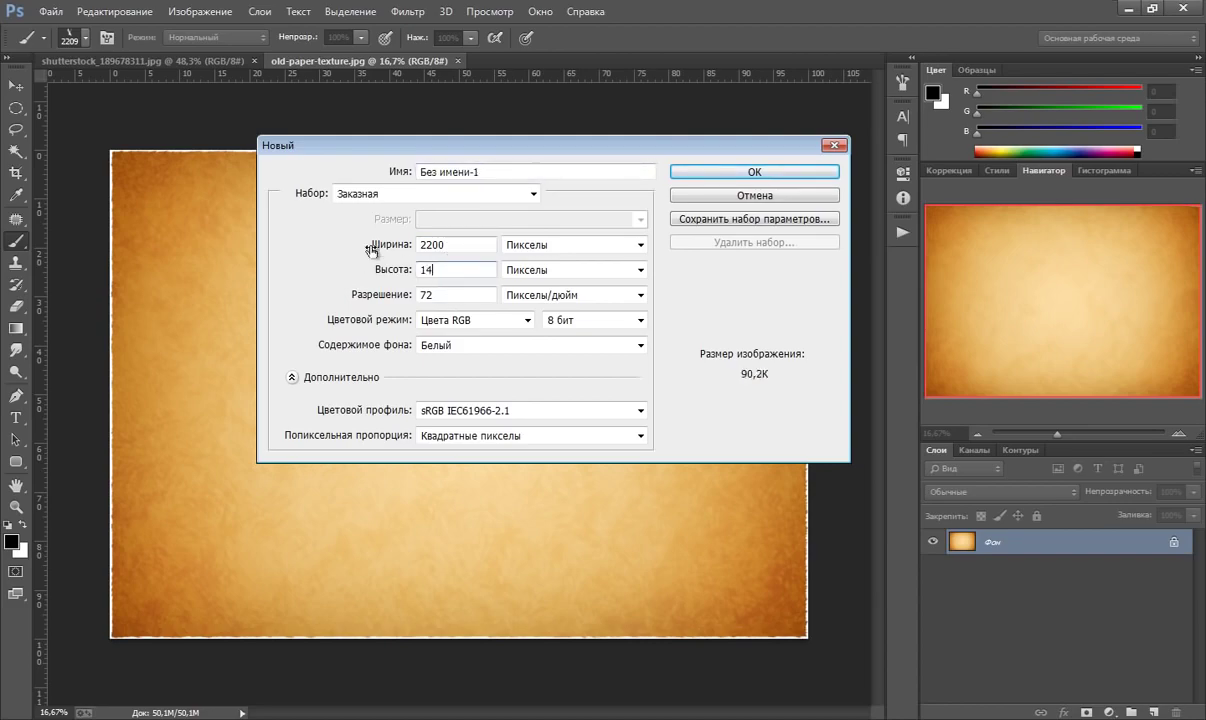
{"action": "type", "text": "00"}
{"action": "key", "text": "Return"}
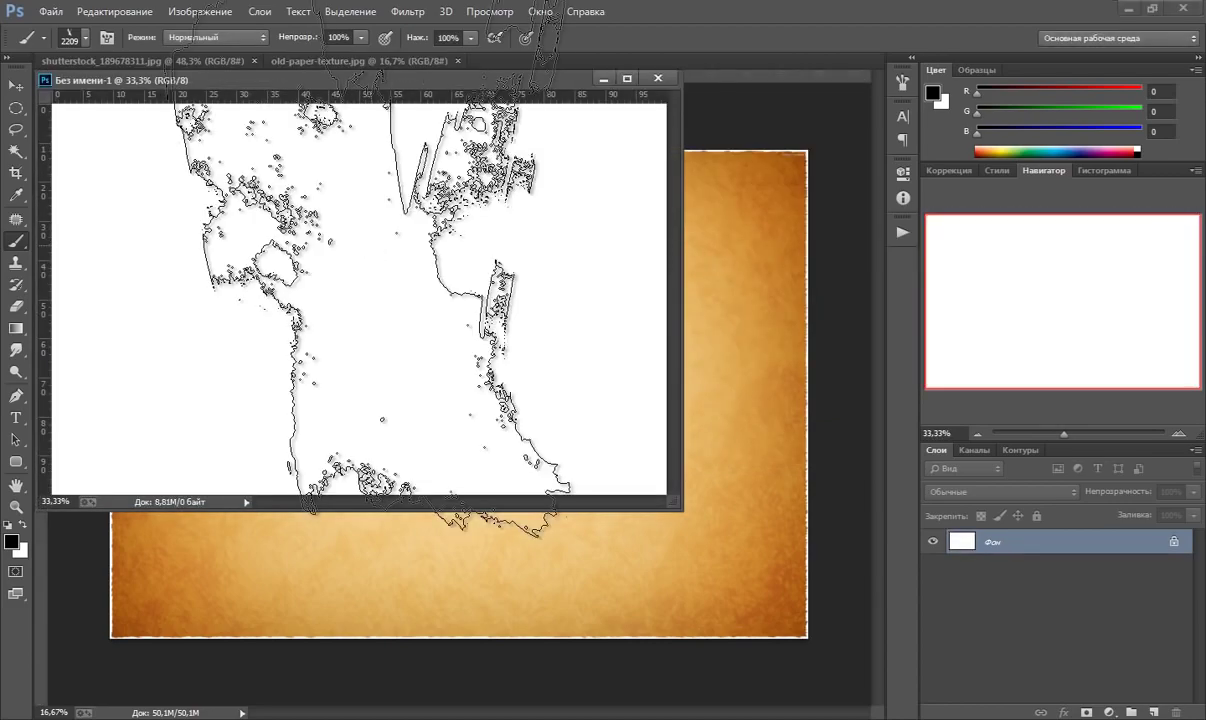
{"action": "left_click_drag", "start_coordinate": [548, 84], "coordinate": [540, 60]}
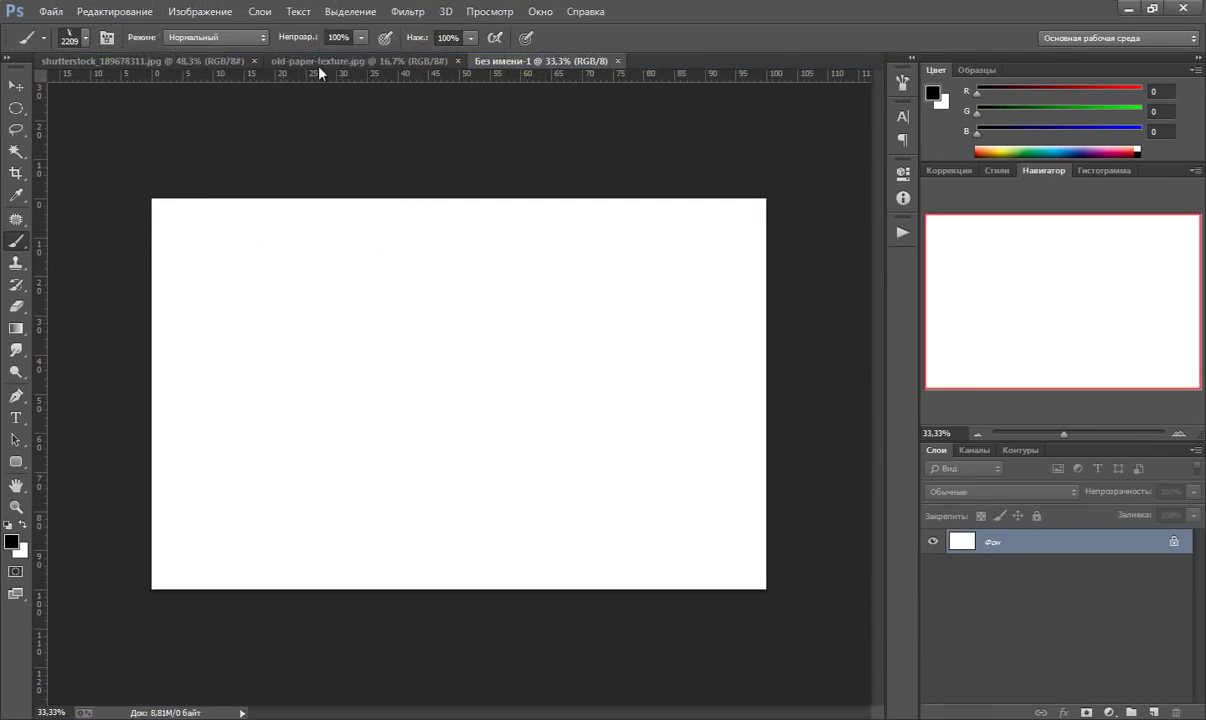
- Select all of the paper texture and drag it into the new document
{"action": "left_click", "coordinate": [338, 60]}
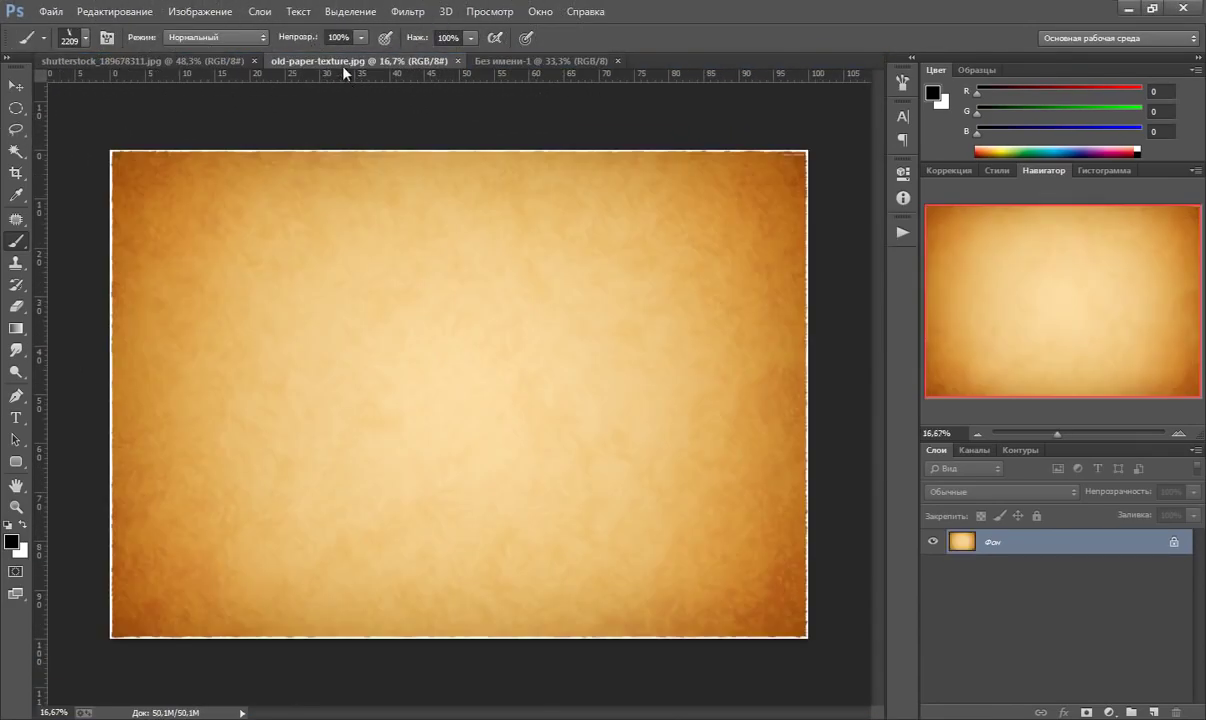
{"action": "key", "text": "ctrl+a"}
{"action": "left_click_drag", "start_coordinate": [530, 75], "coordinate": [800, 293]}
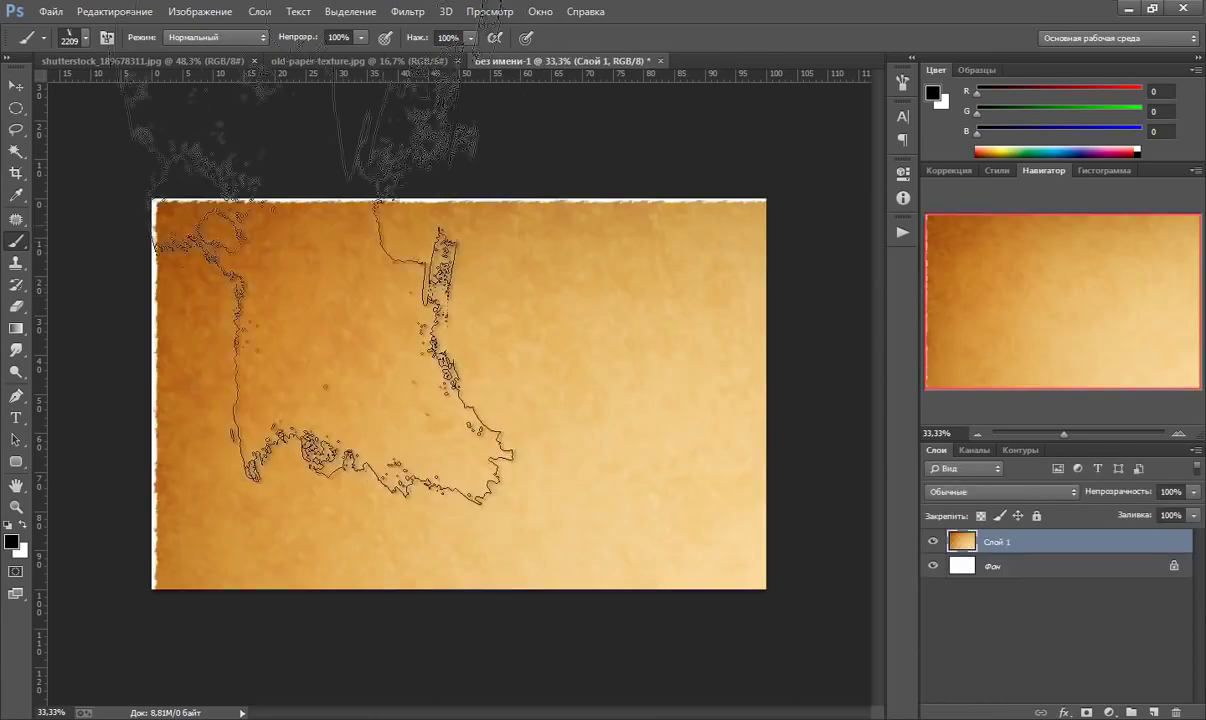
{"action": "left_click", "coordinate": [16, 86]}
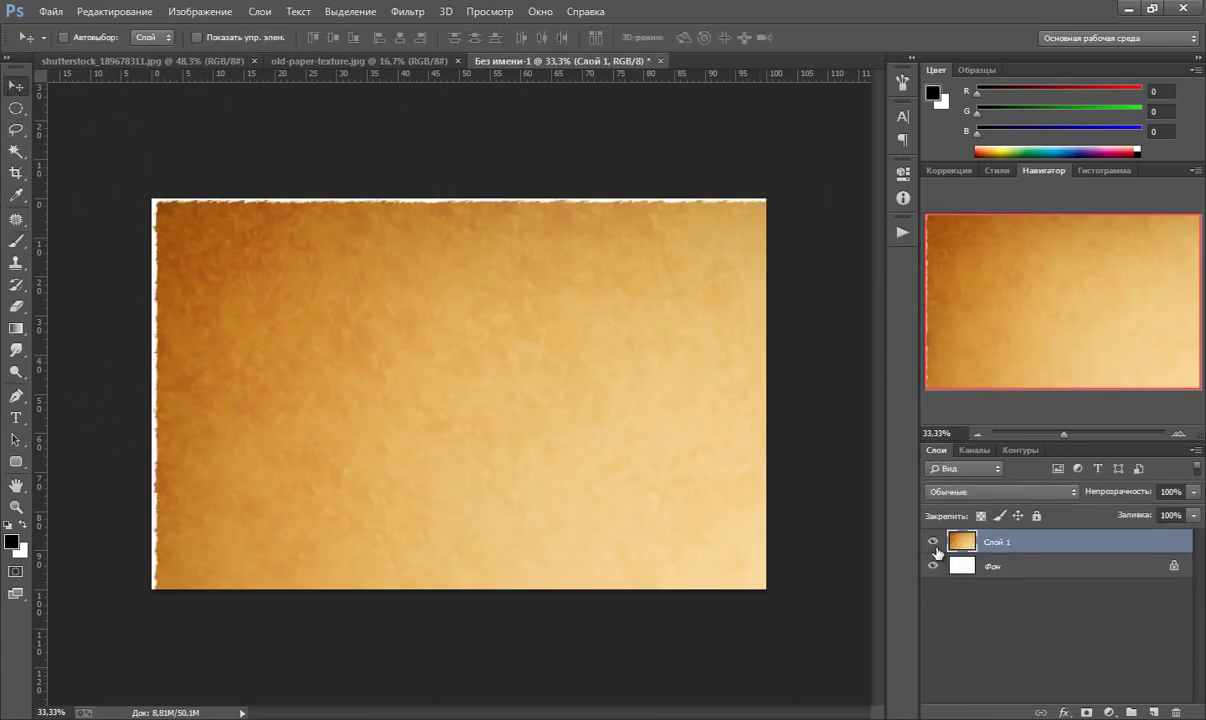
- Scale the paper texture layer to about 46.4% so it fills the canvas
{"action": "key", "text": "ctrl+t"}
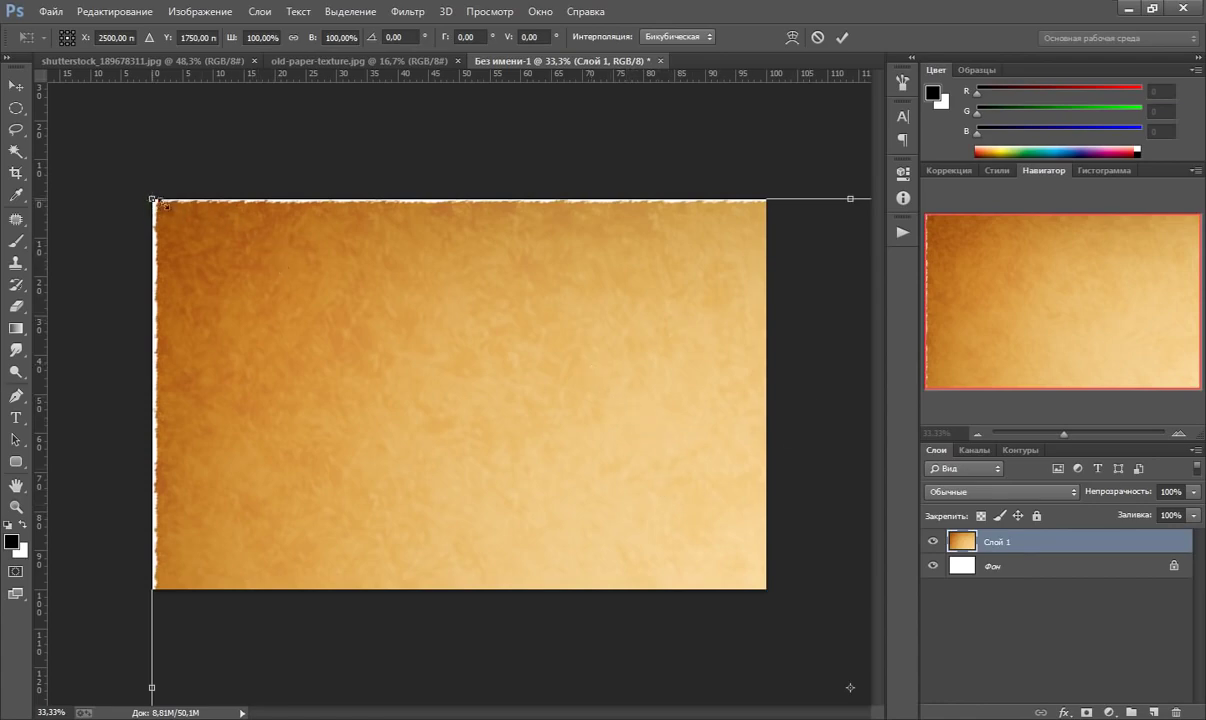
{"action": "left_click_drag", "start_coordinate": [163, 204], "coordinate": [276, 273]}
{"action": "mouse_move", "coordinate": [163, 131]}
{"action": "left_mouse_down"}
{"action": "mouse_move", "coordinate": [197, 281]}
{"action": "mouse_move", "coordinate": [184, 263]}
{"action": "left_mouse_up"}
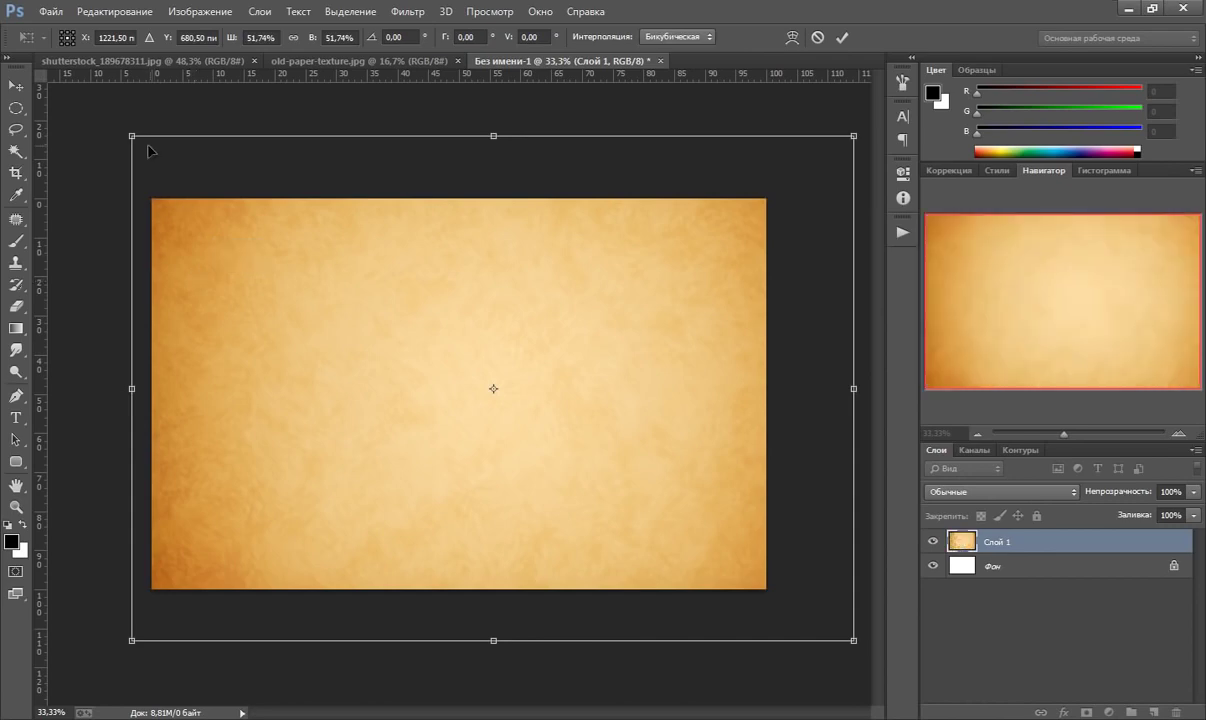
{"action": "mouse_move", "coordinate": [134, 121]}
{"action": "left_mouse_down"}
{"action": "mouse_move", "coordinate": [165, 165]}
{"action": "mouse_move", "coordinate": [205, 186]}
{"action": "left_mouse_up"}
{"action": "left_click_drag", "start_coordinate": [344, 350], "coordinate": [324, 393]}
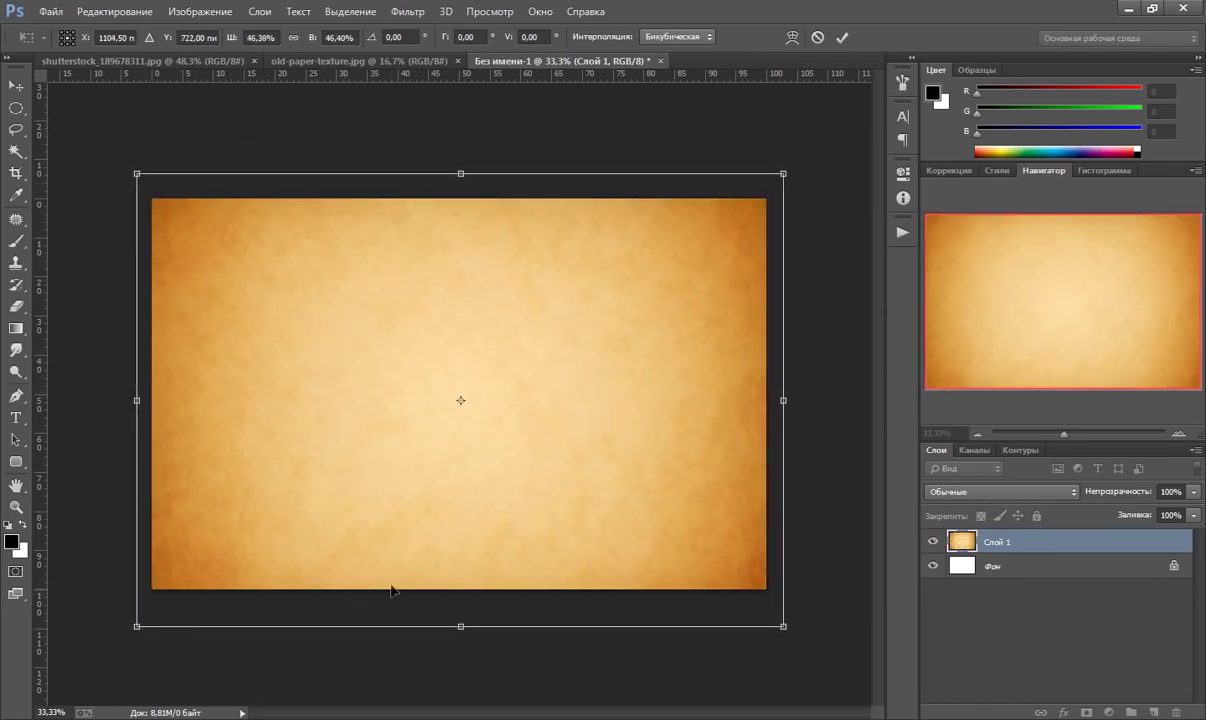
{"action": "key", "text": "Return"}
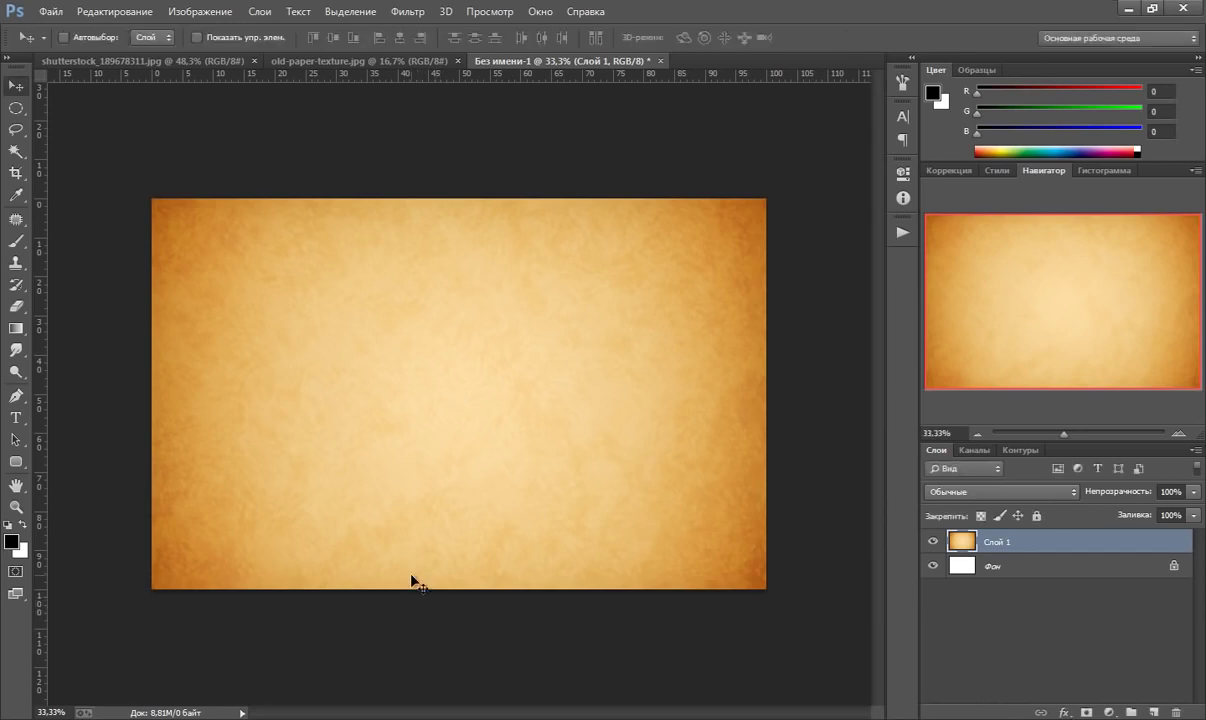
{"action": "left_click", "coordinate": [1003, 567]}
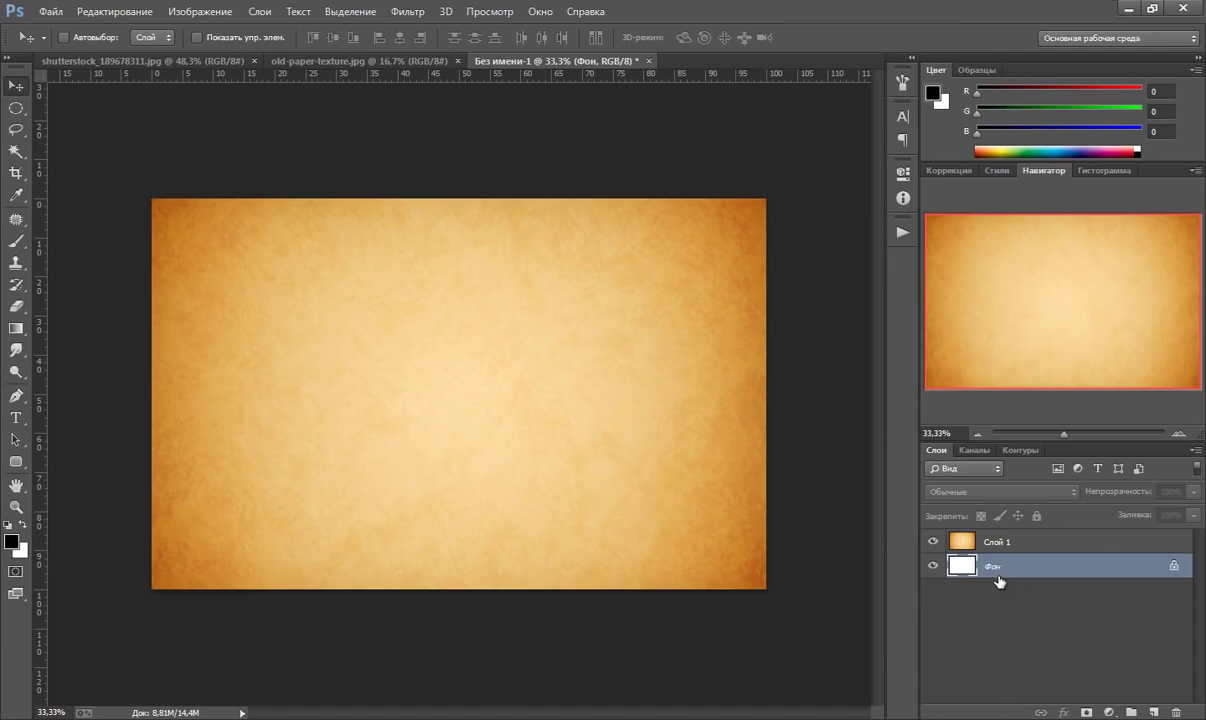
- Unlock the background as Слой 0 and apply Texturizer with Canvas texture at scale 150
{"action": "double_click", "coordinate": [1003, 567]}
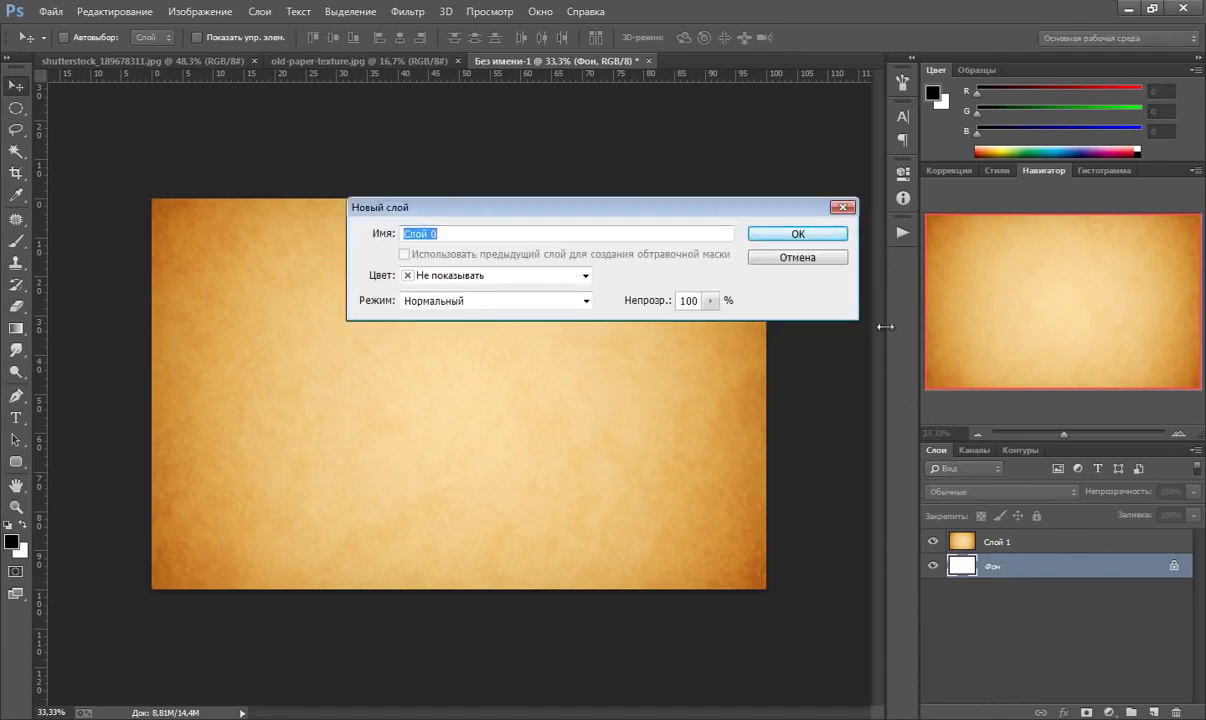
{"action": "left_click", "coordinate": [800, 236]}
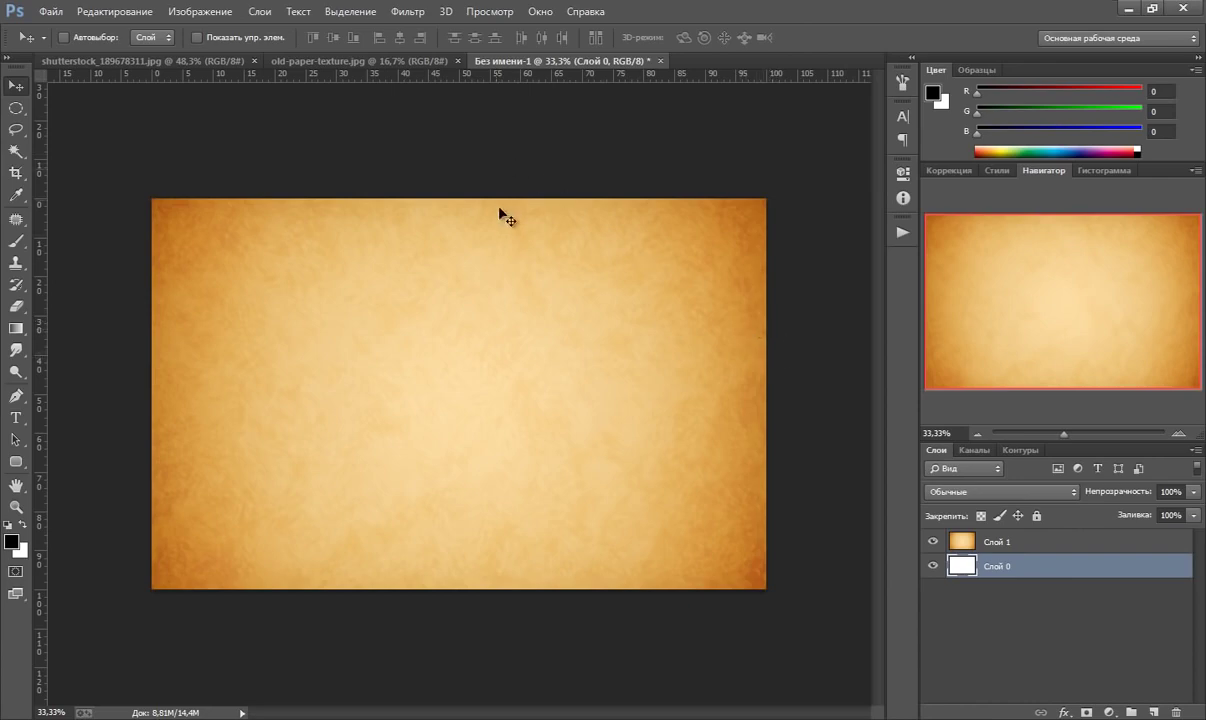
{"action": "left_click", "coordinate": [422, 16]}
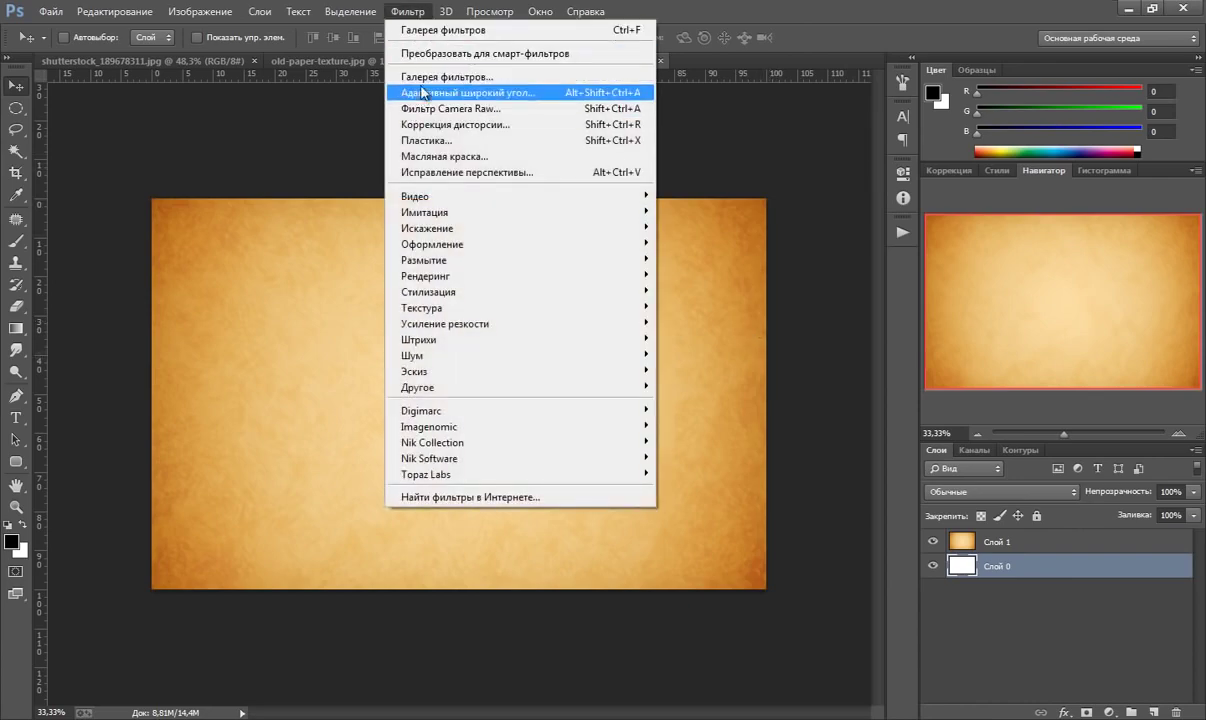
{"action": "left_click", "coordinate": [445, 76]}
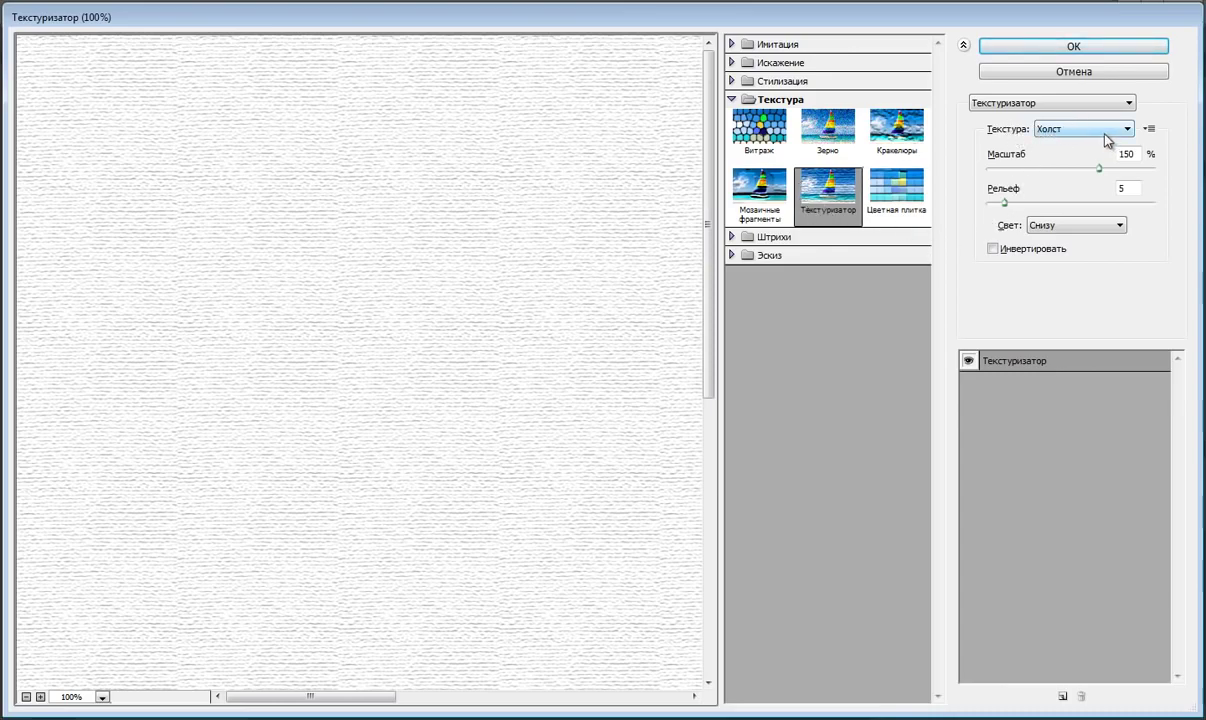
{"action": "left_click", "coordinate": [1107, 140]}
{"action": "left_click", "coordinate": [1050, 172]}
{"action": "left_click_drag", "start_coordinate": [1045, 158], "coordinate": [1008, 172]}
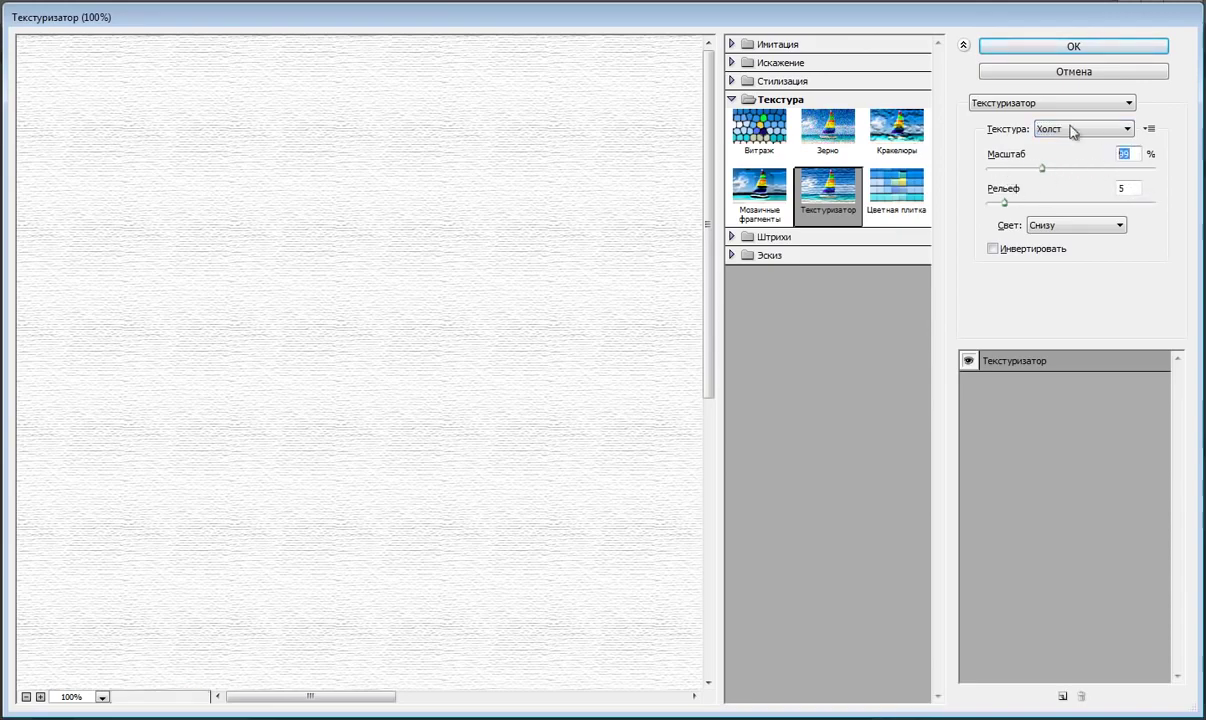
{"action": "type", "text": "150"}
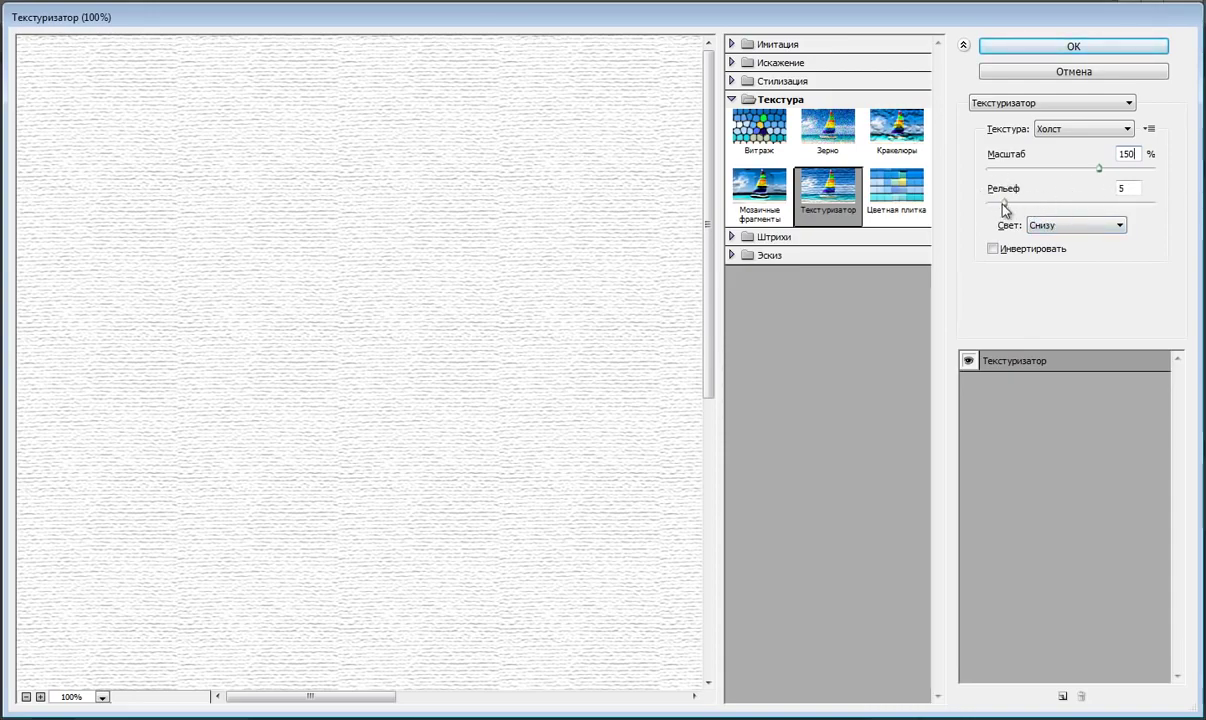
- Set Texturizer relief to 6 with light from the top, and apply the filter
{"action": "left_click", "coordinate": [1004, 203]}
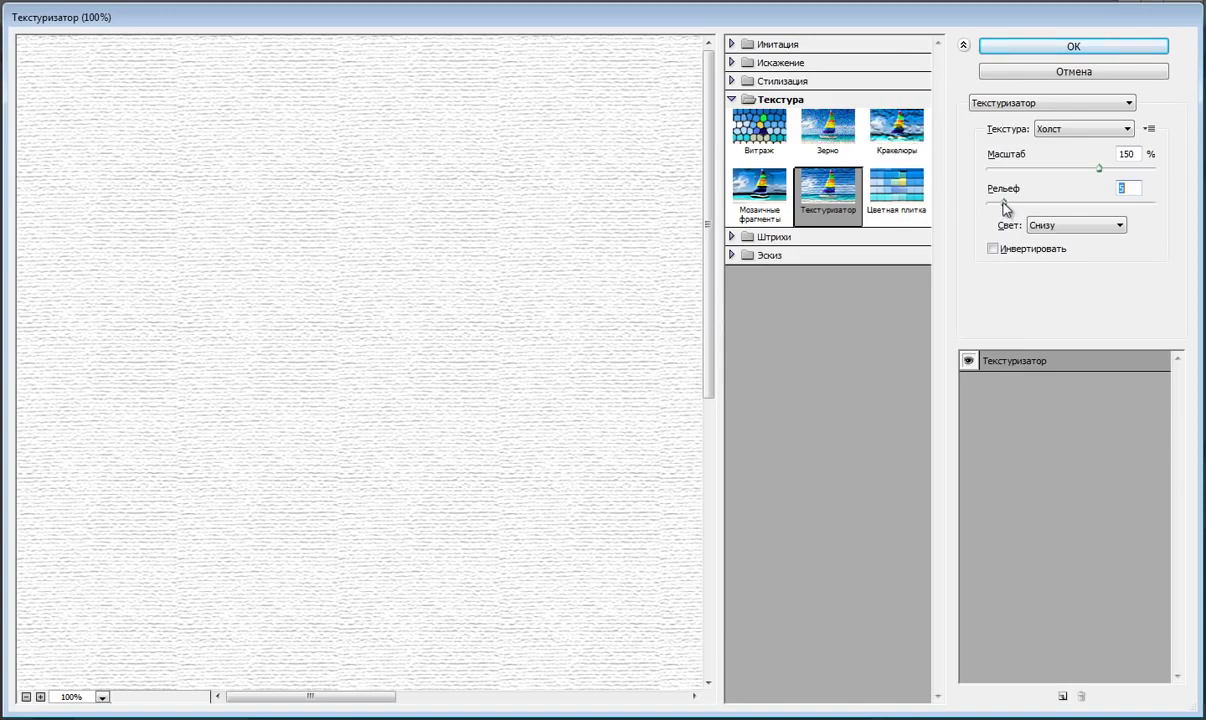
{"action": "left_click_drag", "start_coordinate": [1003, 202], "coordinate": [1006, 205]}
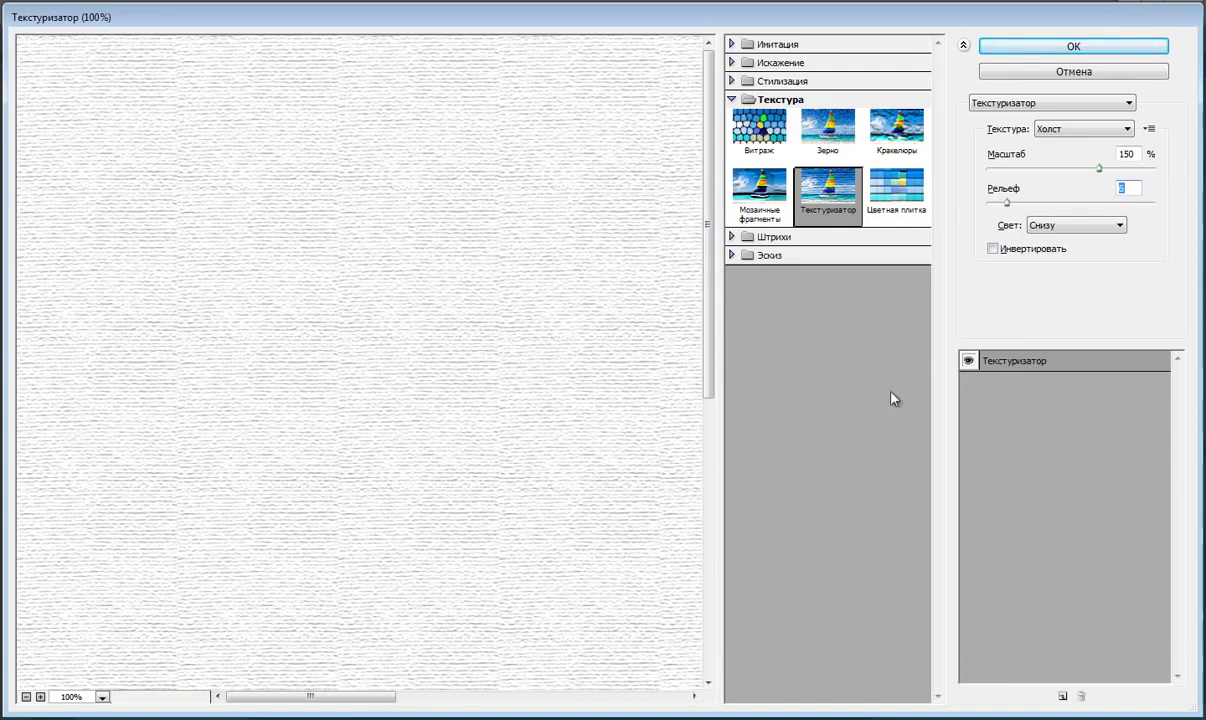
{"action": "left_click", "coordinate": [1060, 226]}
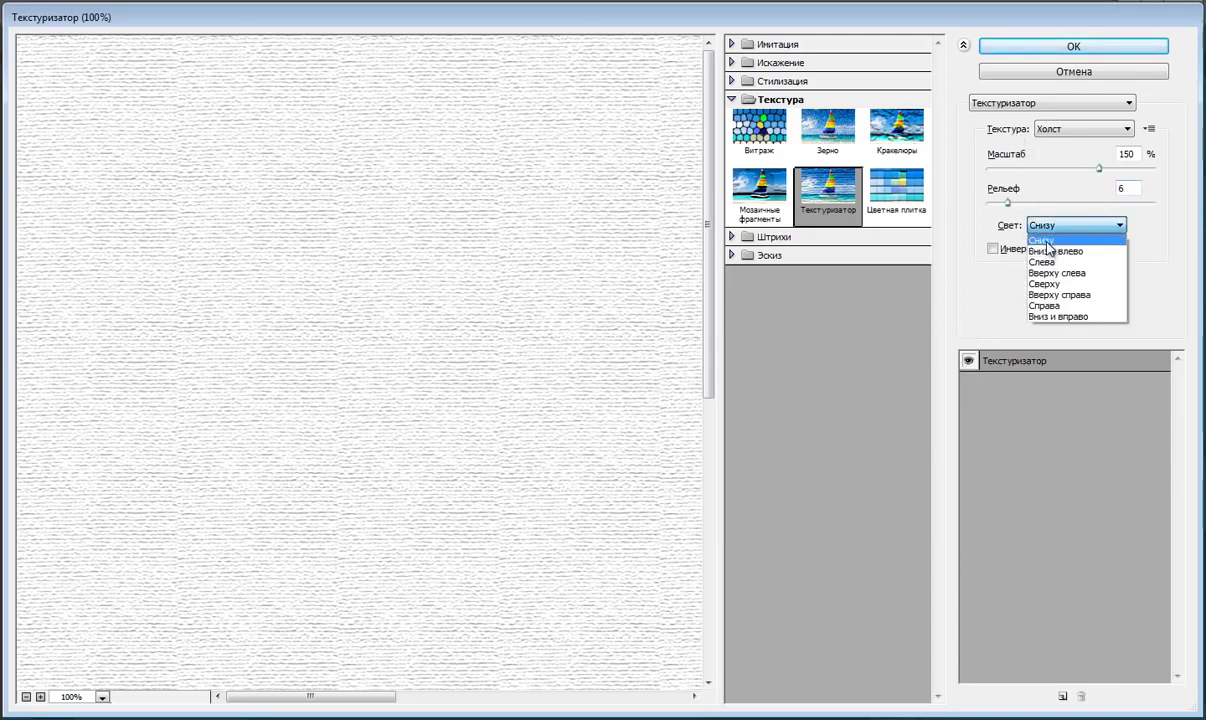
{"action": "left_click", "coordinate": [1048, 262]}
{"action": "left_click", "coordinate": [1065, 227]}
{"action": "left_click", "coordinate": [1044, 262]}
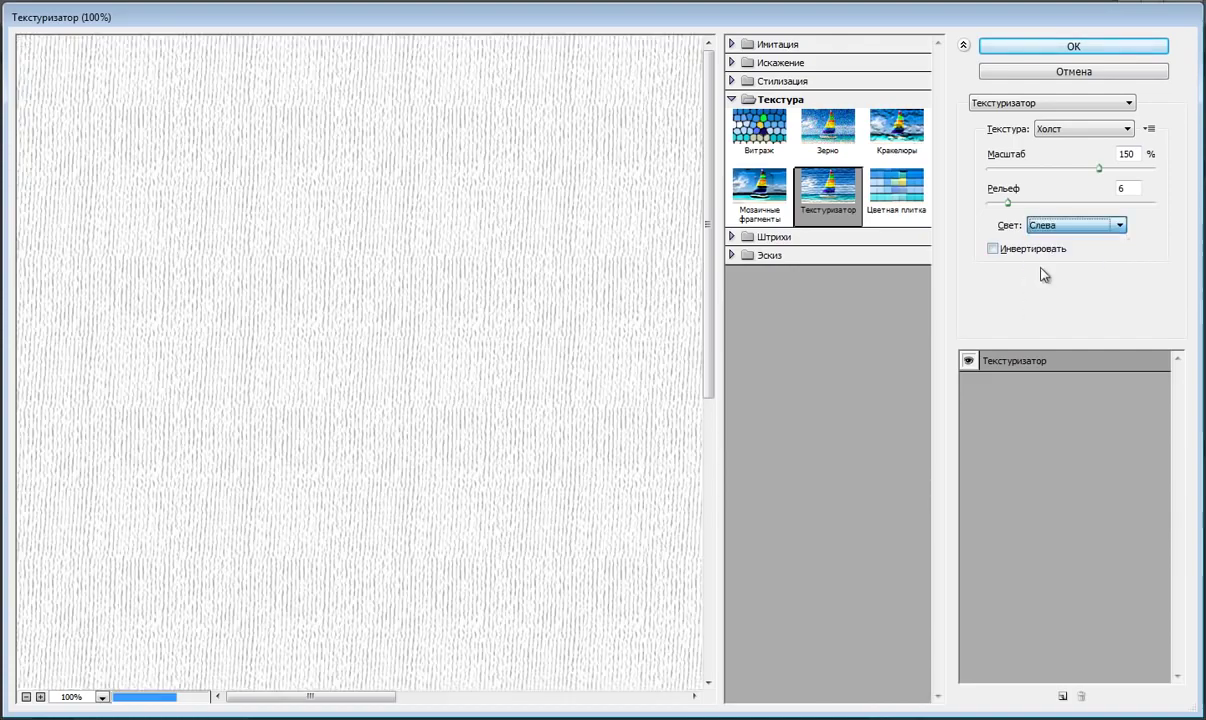
{"action": "left_click", "coordinate": [1060, 226]}
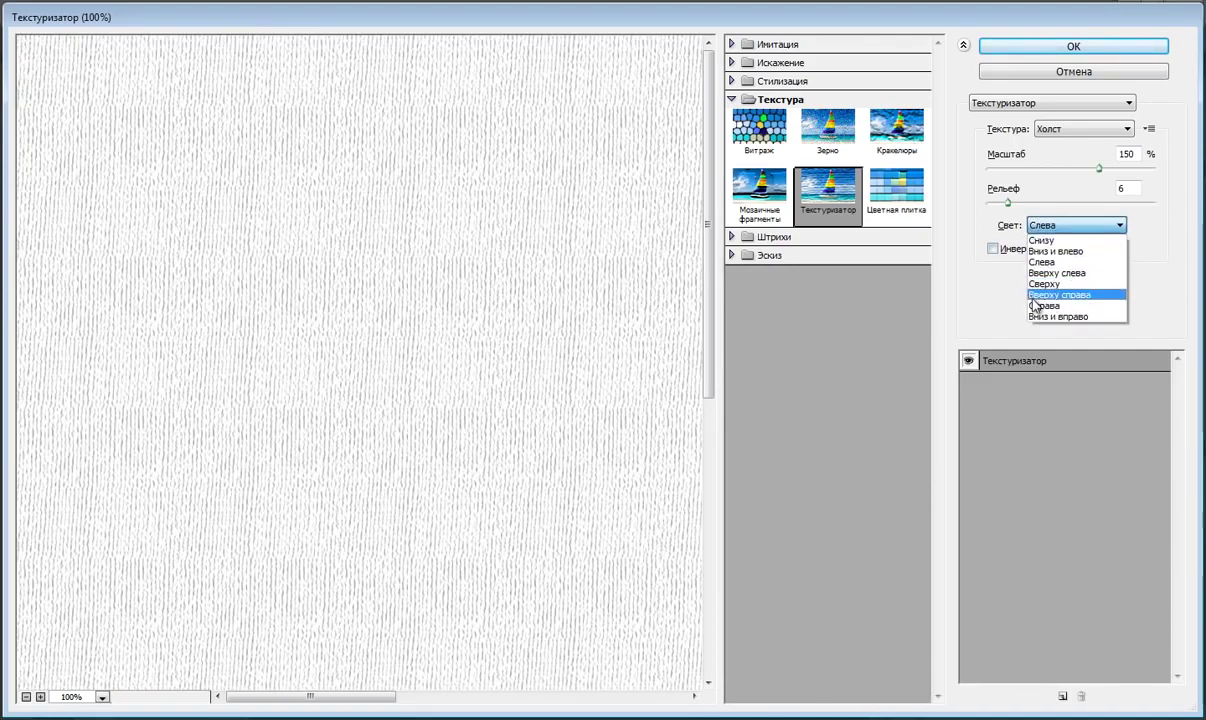
{"action": "left_click", "coordinate": [1042, 284]}
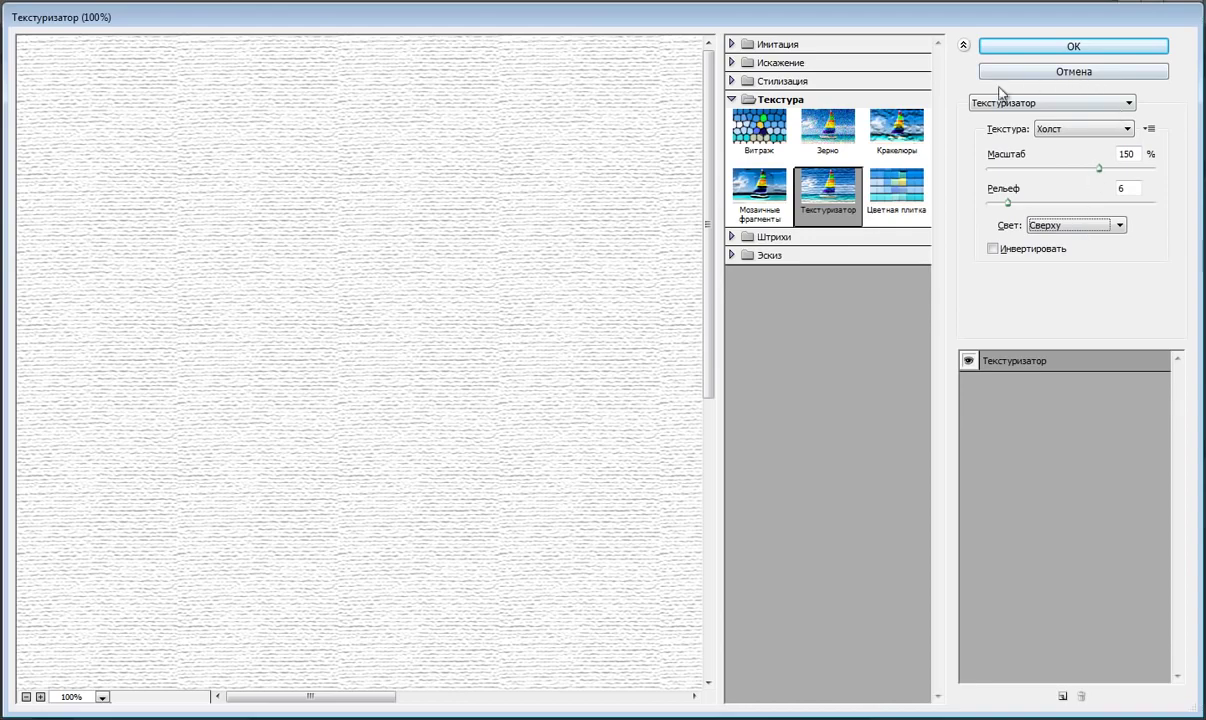
{"action": "left_click", "coordinate": [1072, 50]}
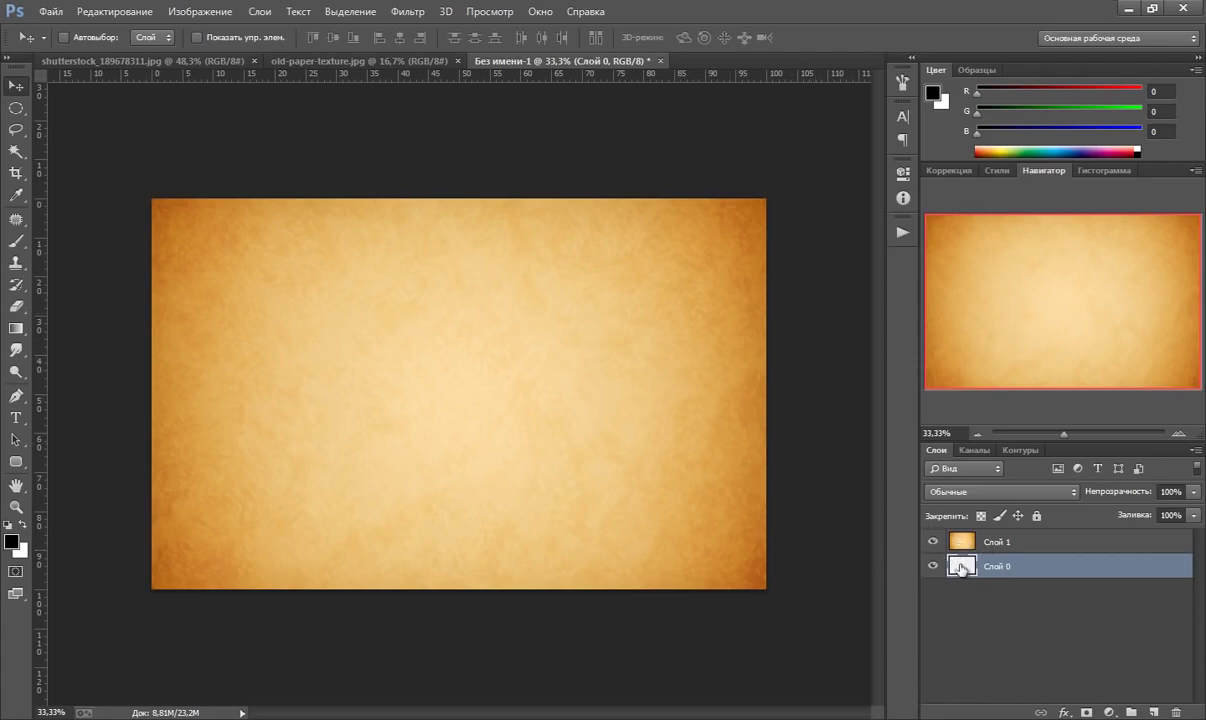
- Set Слой 1's blend mode to Multiply and zoom in to inspect the paper
{"action": "left_click", "coordinate": [975, 541]}
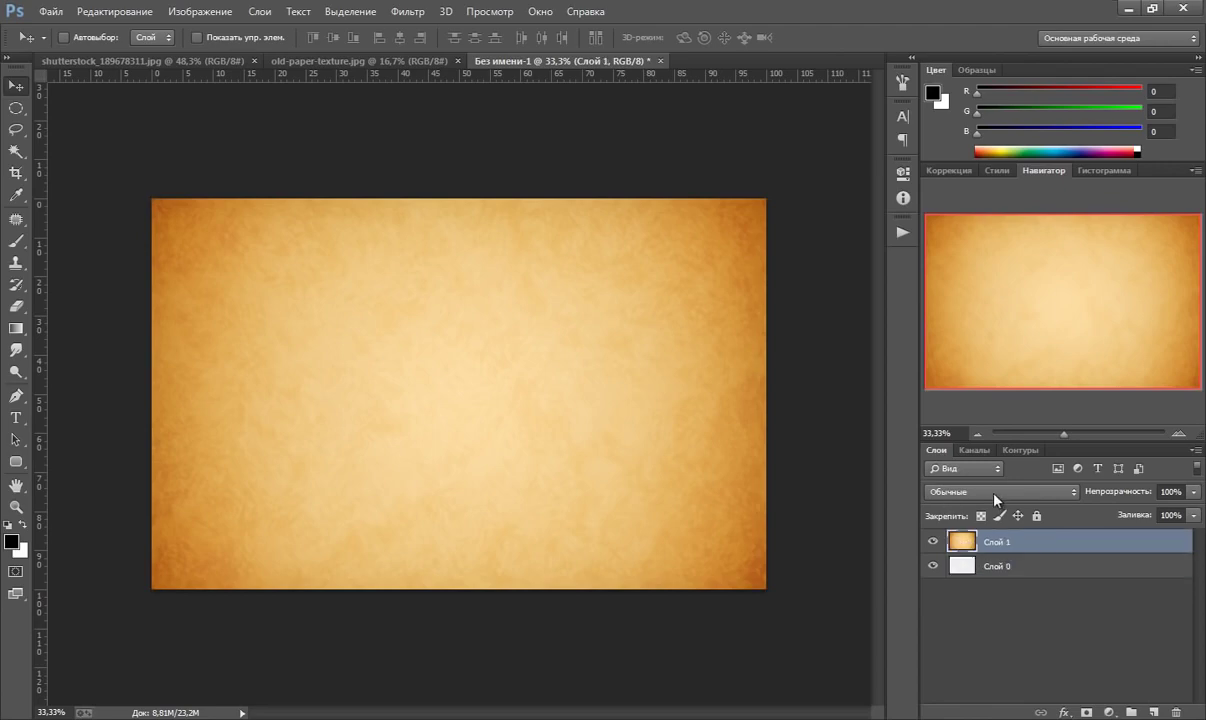
{"action": "left_click", "coordinate": [1000, 491]}
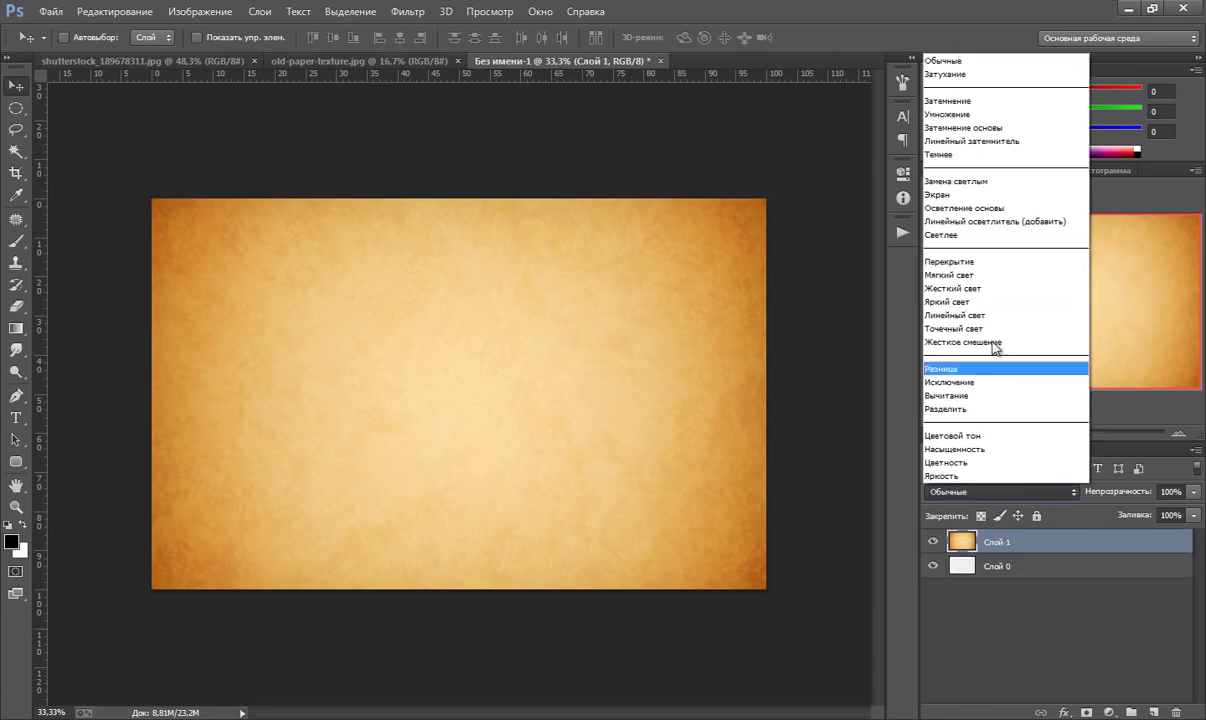
{"action": "left_click", "coordinate": [941, 114]}
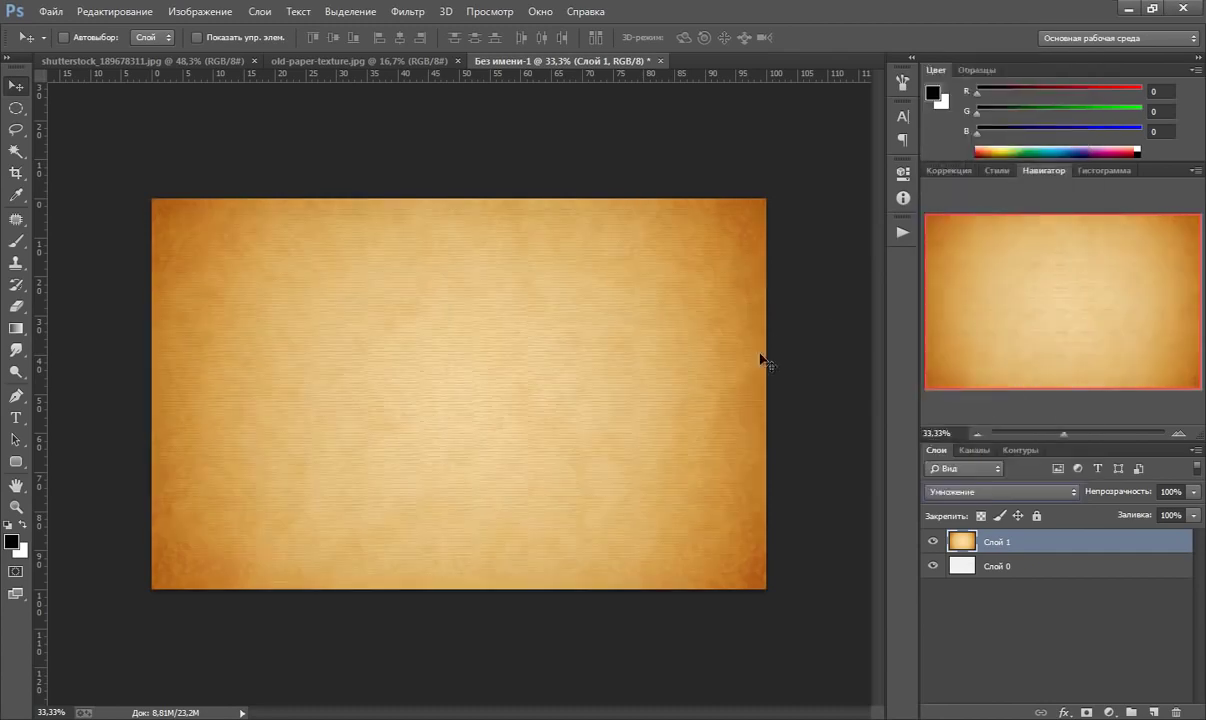
{"action": "left_click", "coordinate": [16, 506]}
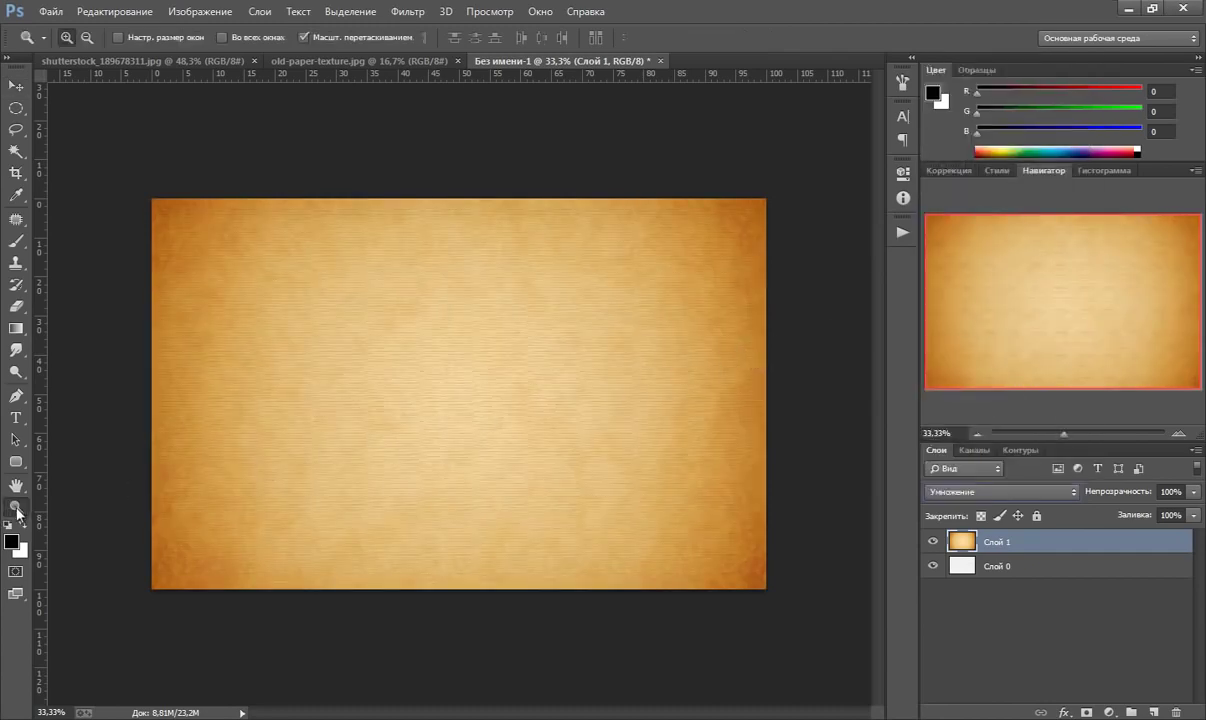
{"action": "left_click", "coordinate": [410, 345]}
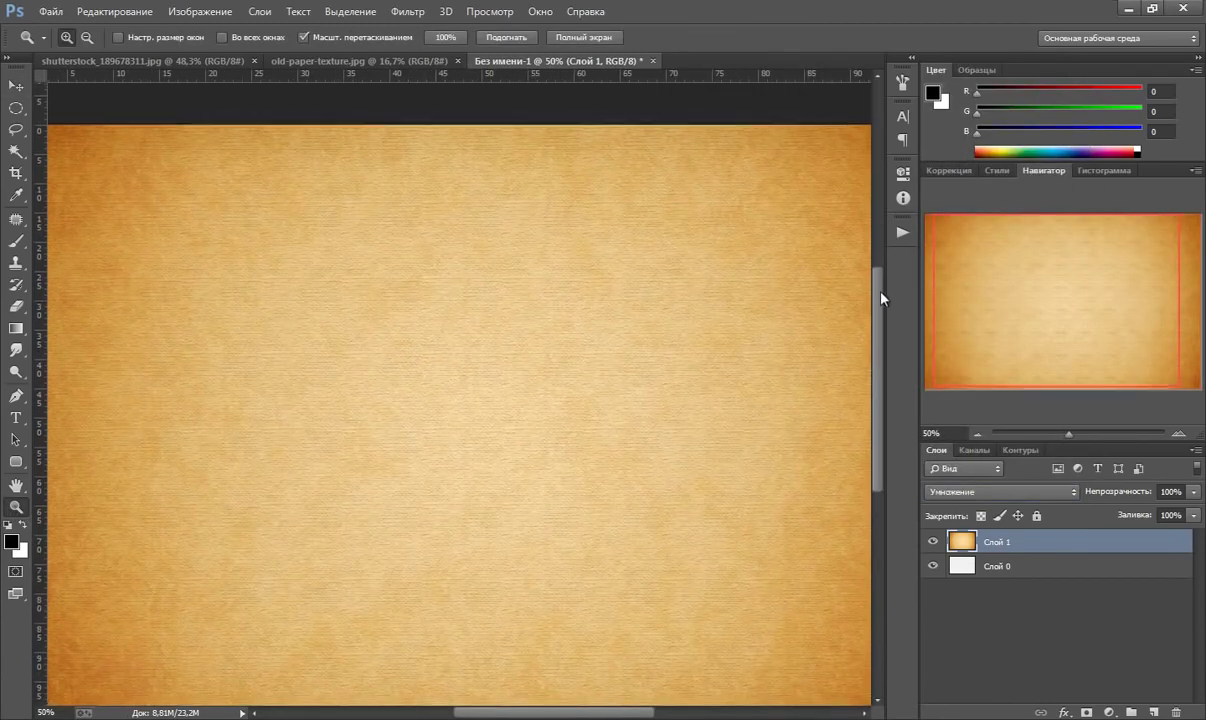
{"action": "scroll", "coordinate": [829, 274], "scroll_direction": "down", "scroll_amount": 1}
{"action": "scroll", "coordinate": [827, 280], "scroll_direction": "up", "scroll_amount": 1}
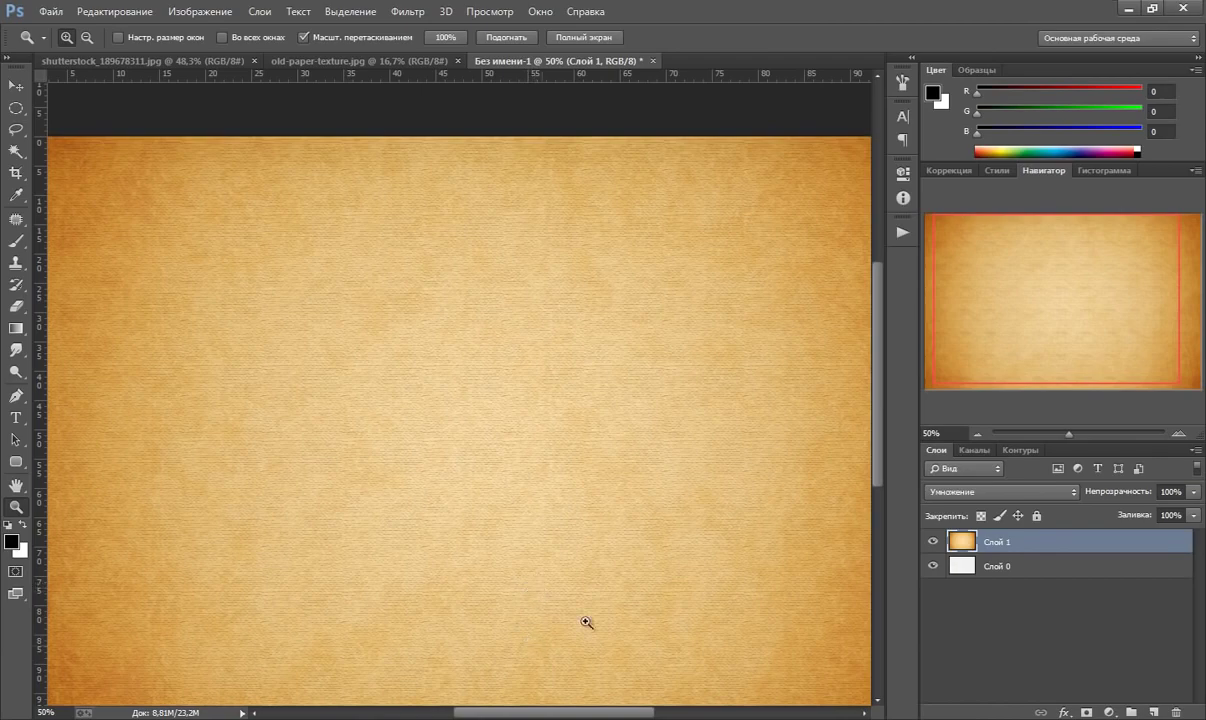
{"action": "left_click_drag", "start_coordinate": [878, 341], "coordinate": [877, 317]}
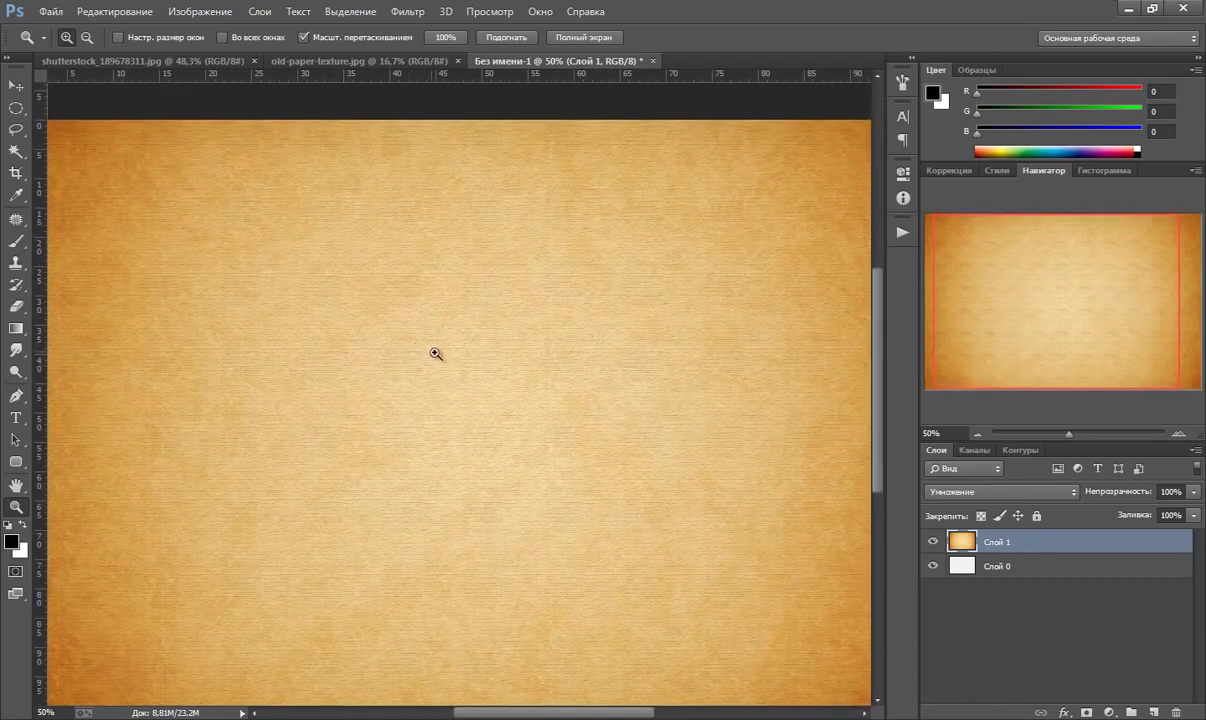
- Fit the canvas to the screen, then select the whole landscape photo
{"action": "right_click", "coordinate": [404, 326]}
{"action": "left_click", "coordinate": [466, 336]}
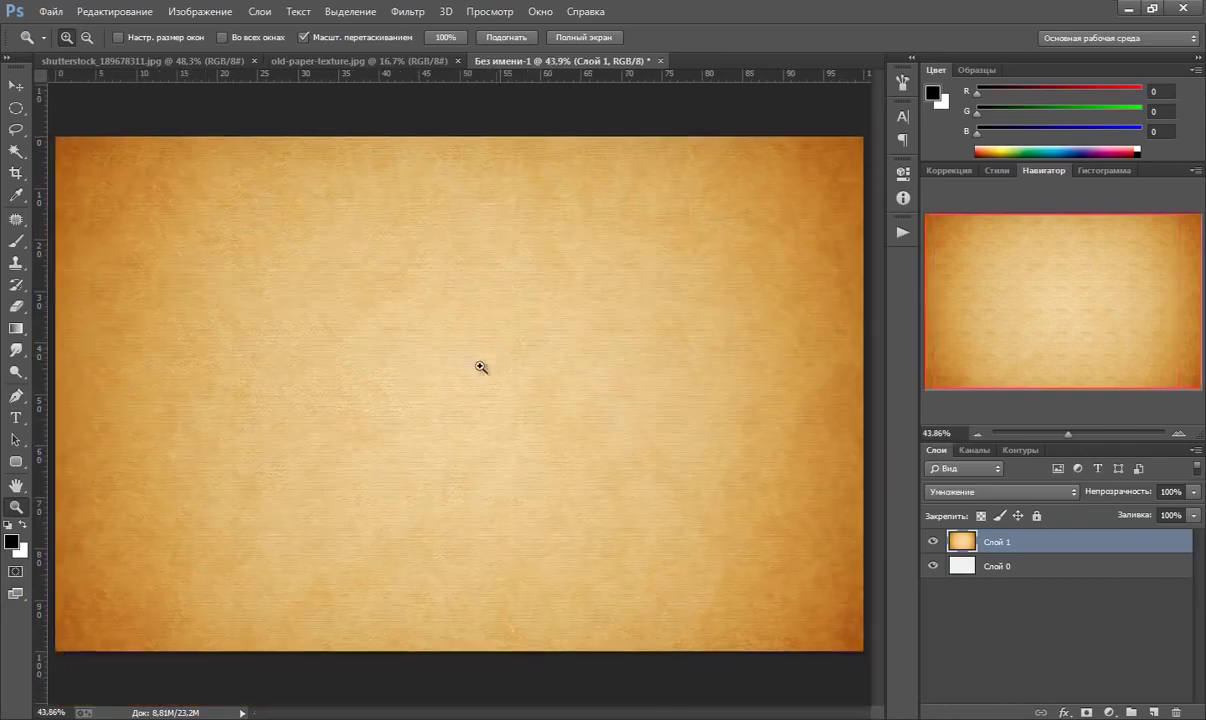
{"action": "left_click", "coordinate": [158, 60]}
{"action": "key", "text": "ctrl+a"}
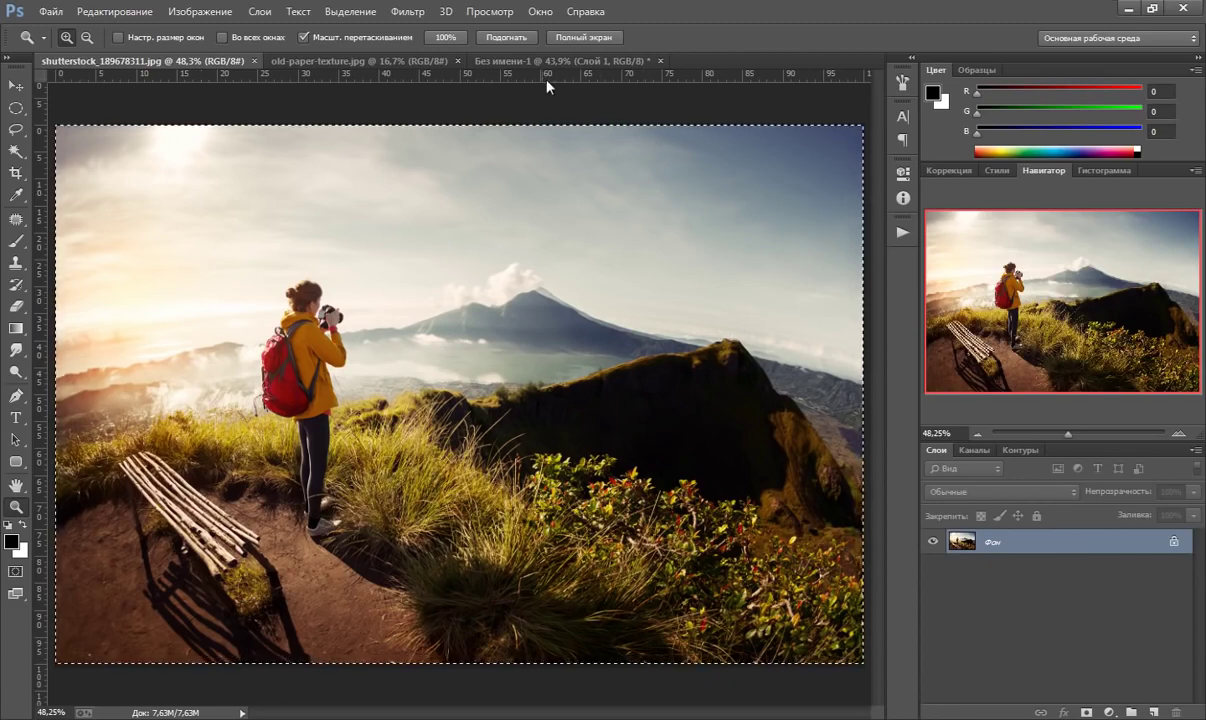
- Paste the hiker photo into Без имени-1 as Слой 2 and commit its transform
{"action": "left_click", "coordinate": [513, 58]}
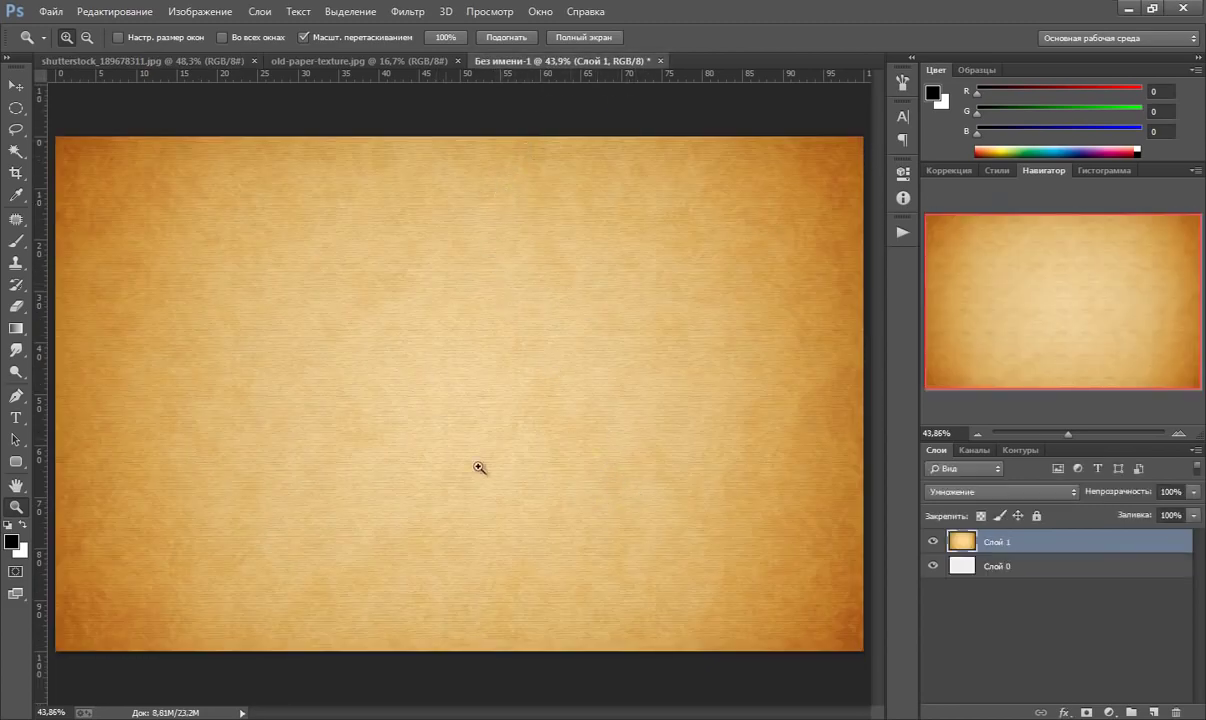
{"action": "key", "text": "ctrl+v"}
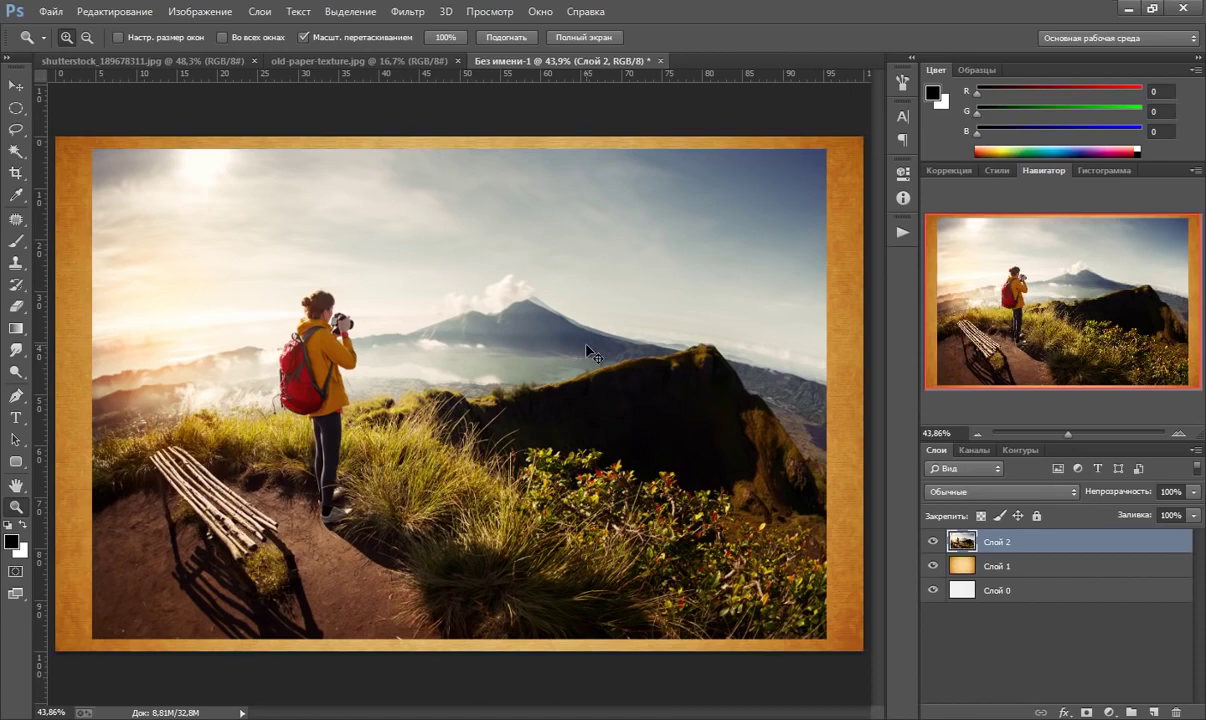
{"action": "key", "text": "ctrl+t"}
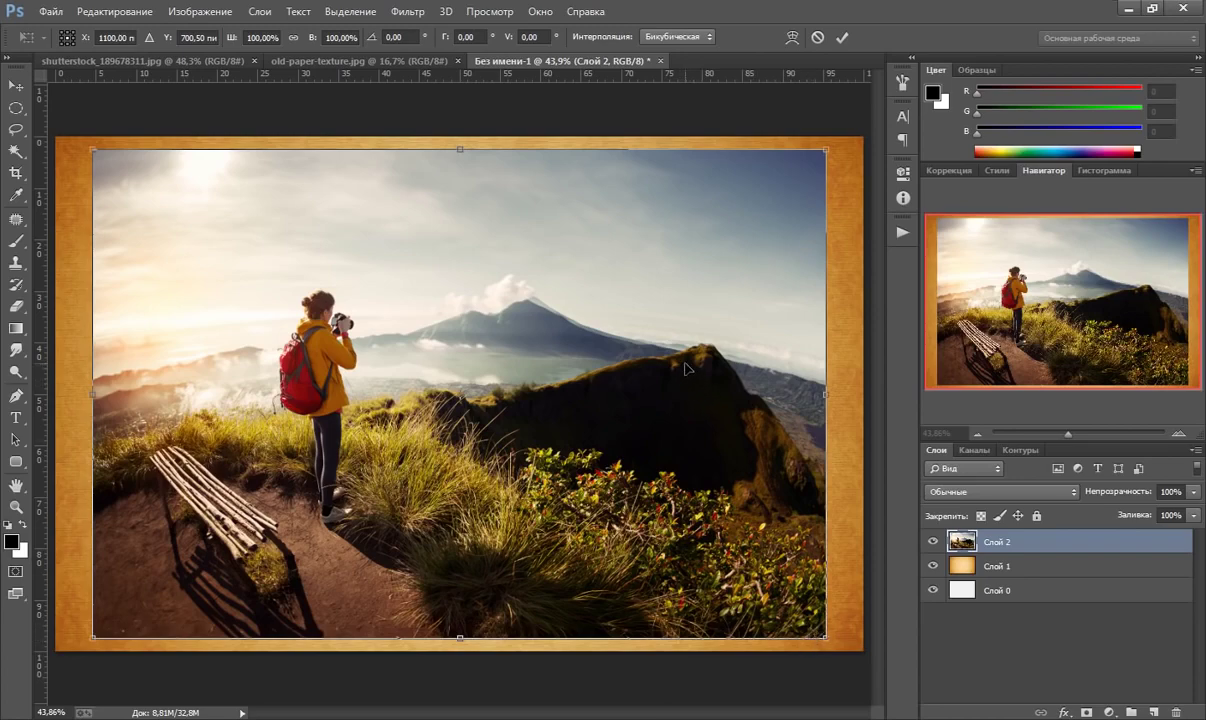
{"action": "key", "text": "Return"}
{"action": "key", "text": "z"}
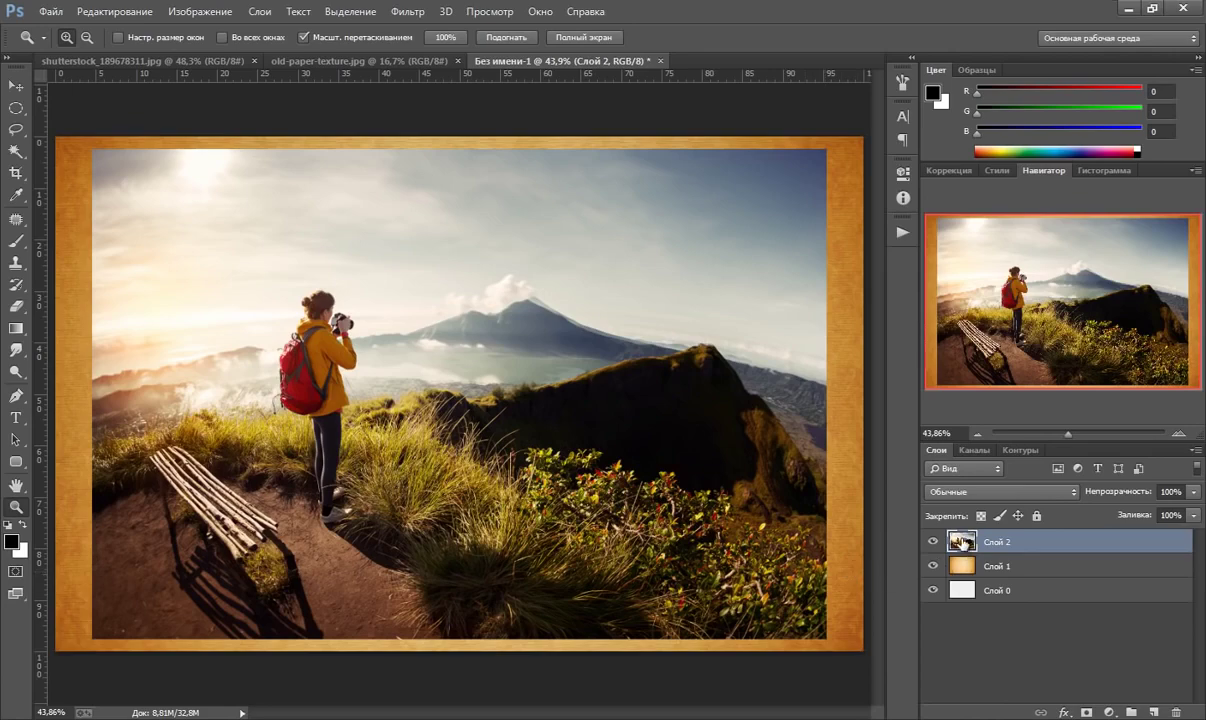
- Move Слой 2 below Слой 1 and add a layer mask to it
{"action": "left_click_drag", "start_coordinate": [962, 542], "coordinate": [952, 579]}
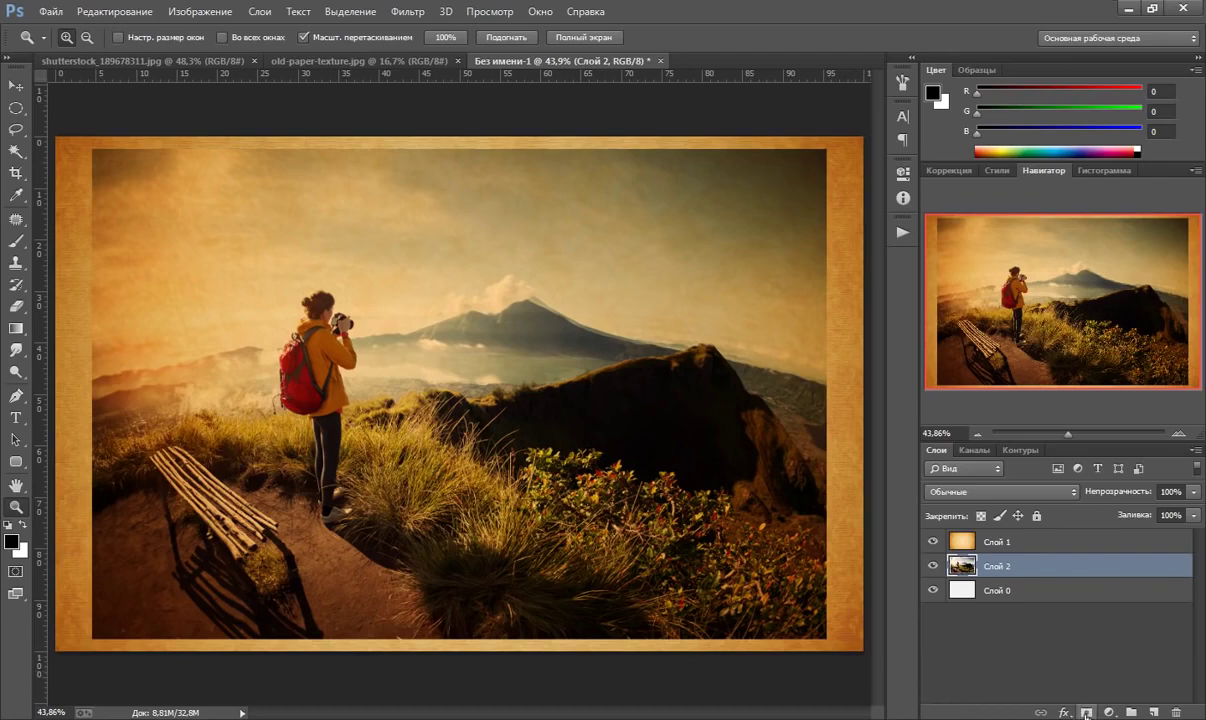
{"action": "left_click", "coordinate": [1086, 712]}
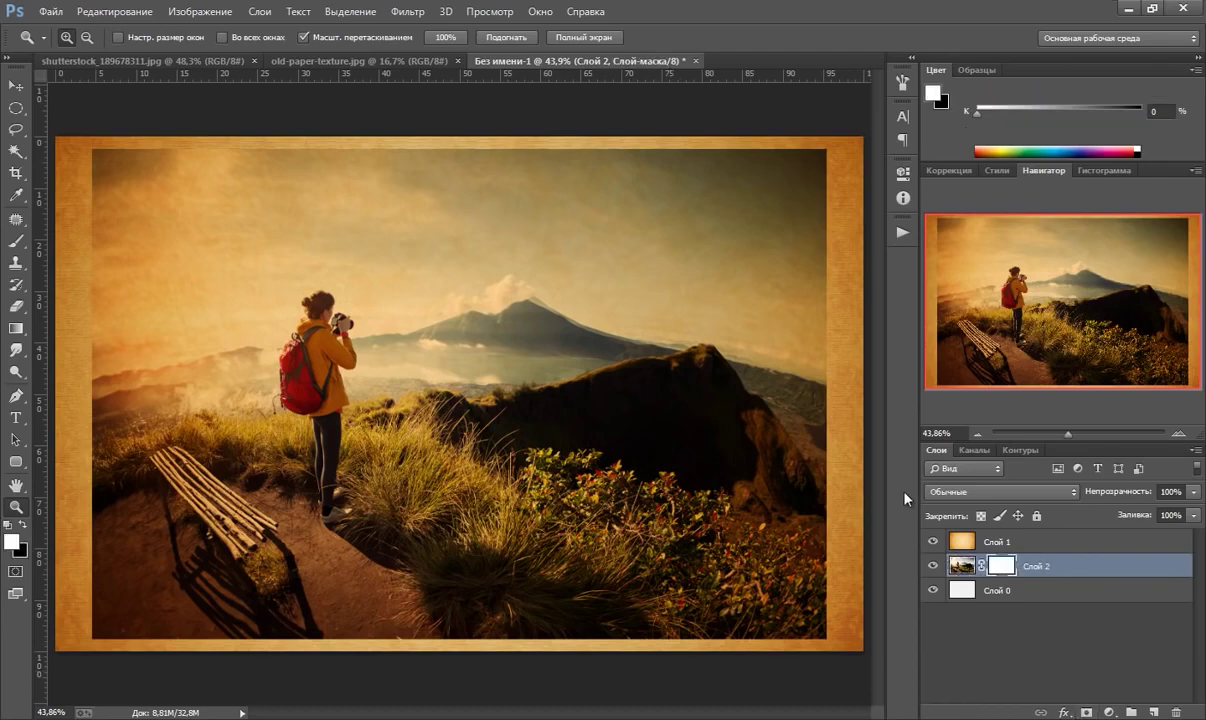
- Fill Слой 2's layer mask with black to hide the hiker photo
{"action": "key", "text": "x"}
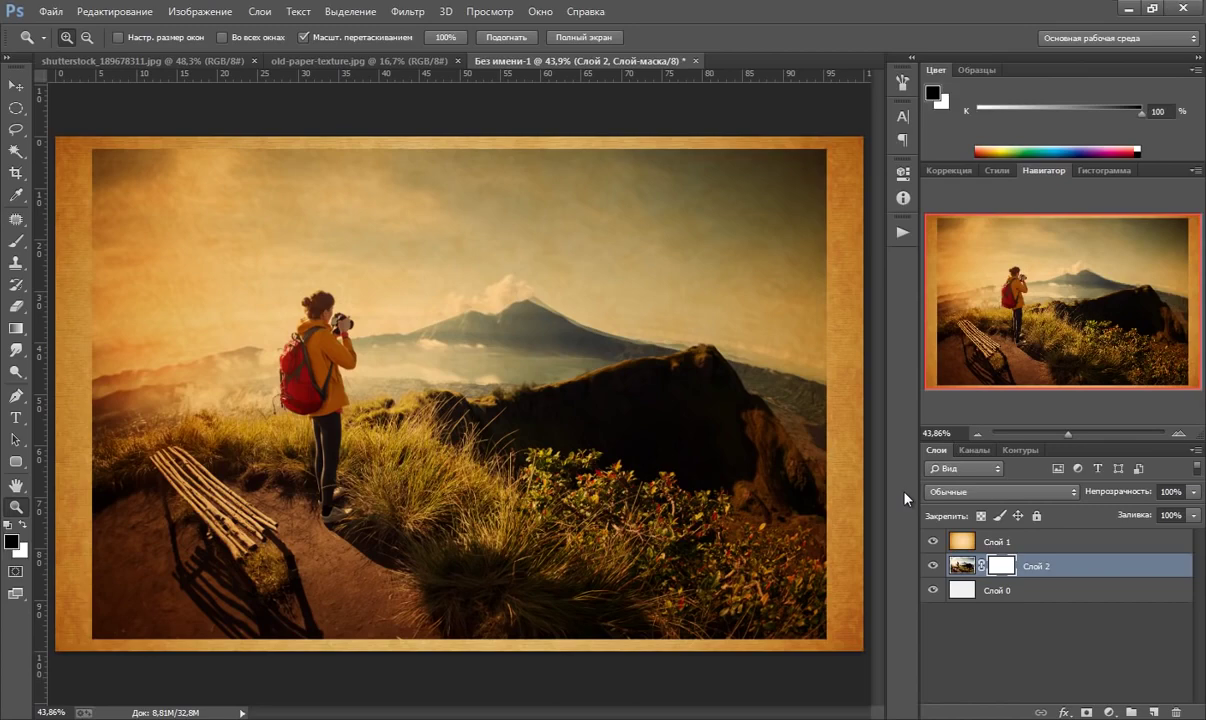
{"action": "key", "text": "alt+BackSpace"}
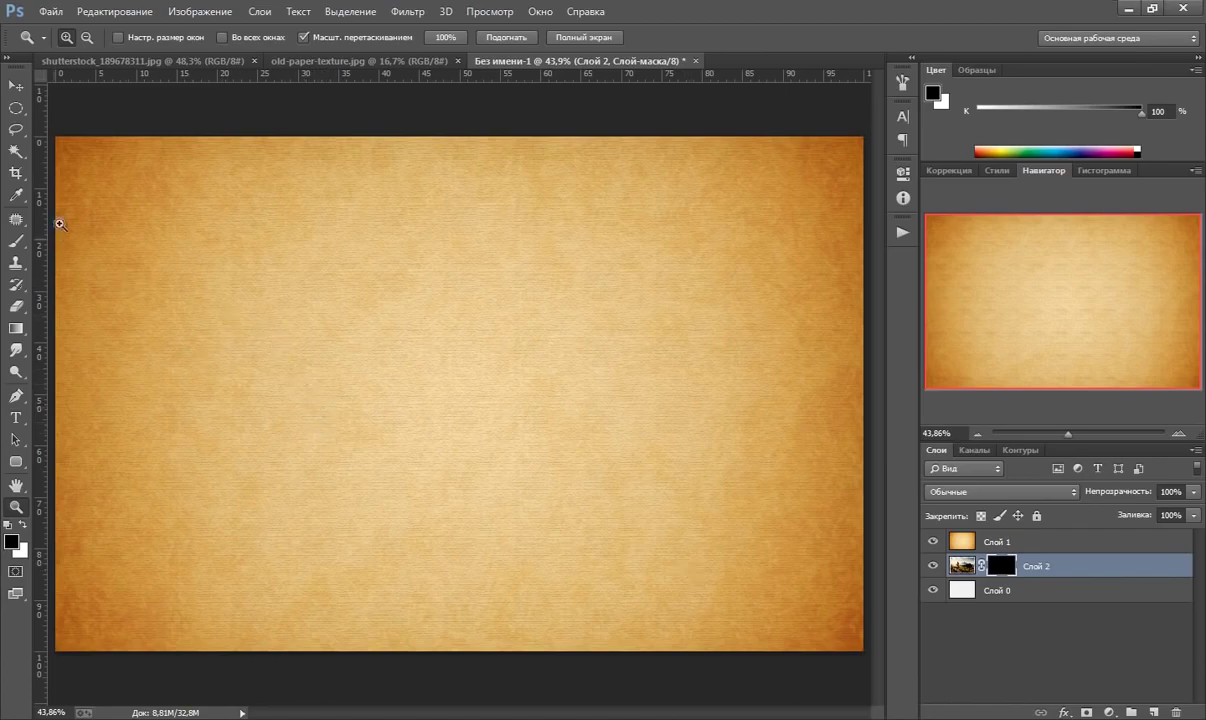
{"action": "left_click", "coordinate": [15, 239]}
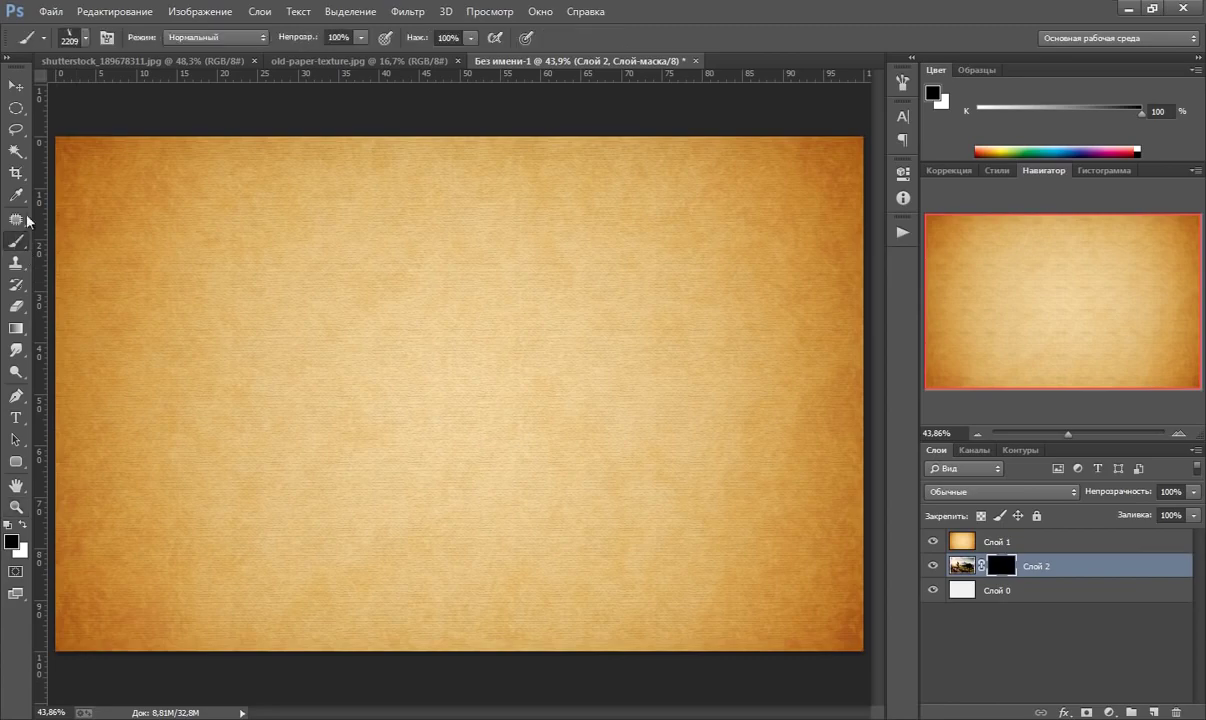
- Paint white with an 1100 px grunge brush to reveal the hiker and grass left of centre
{"action": "left_click", "coordinate": [84, 38]}
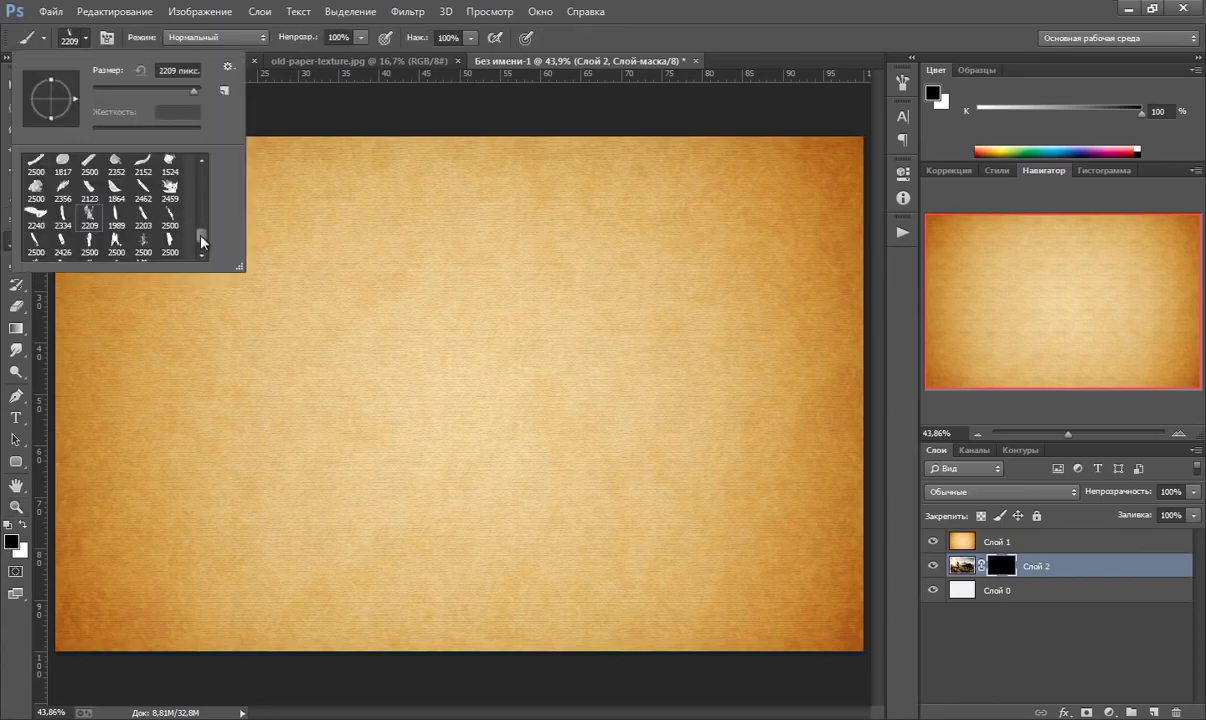
{"action": "left_click_drag", "start_coordinate": [200, 237], "coordinate": [200, 233]}
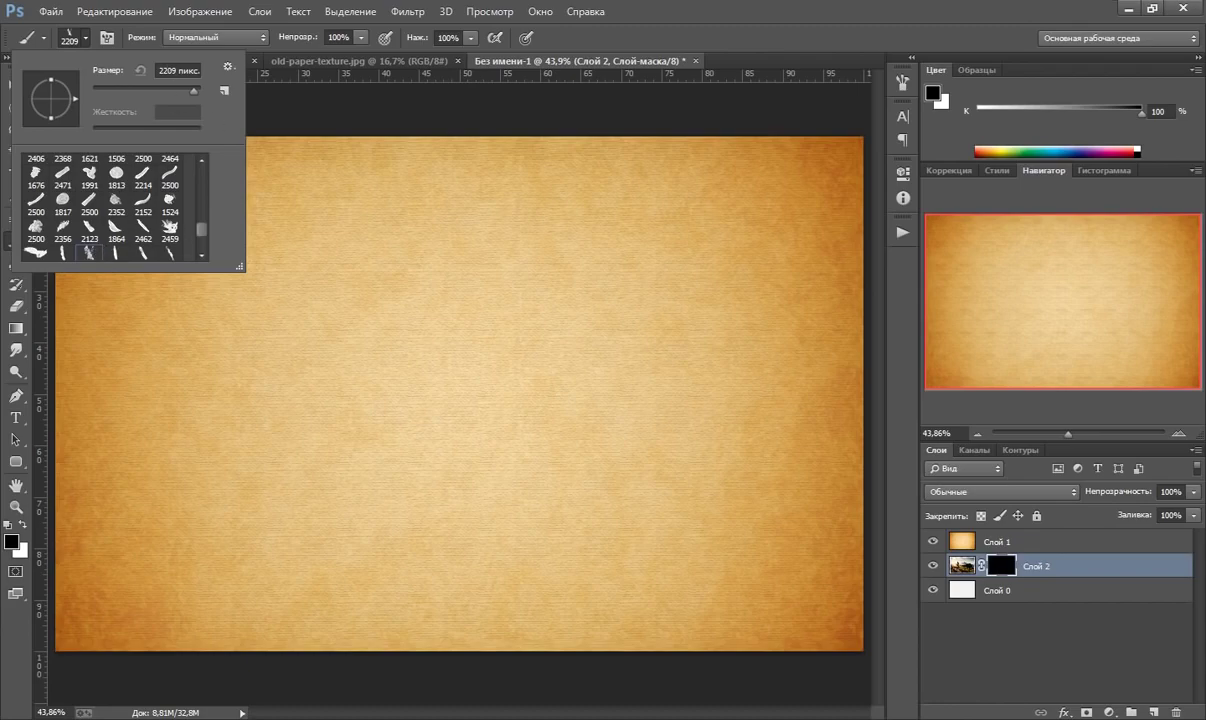
{"action": "key", "text": "Return"}
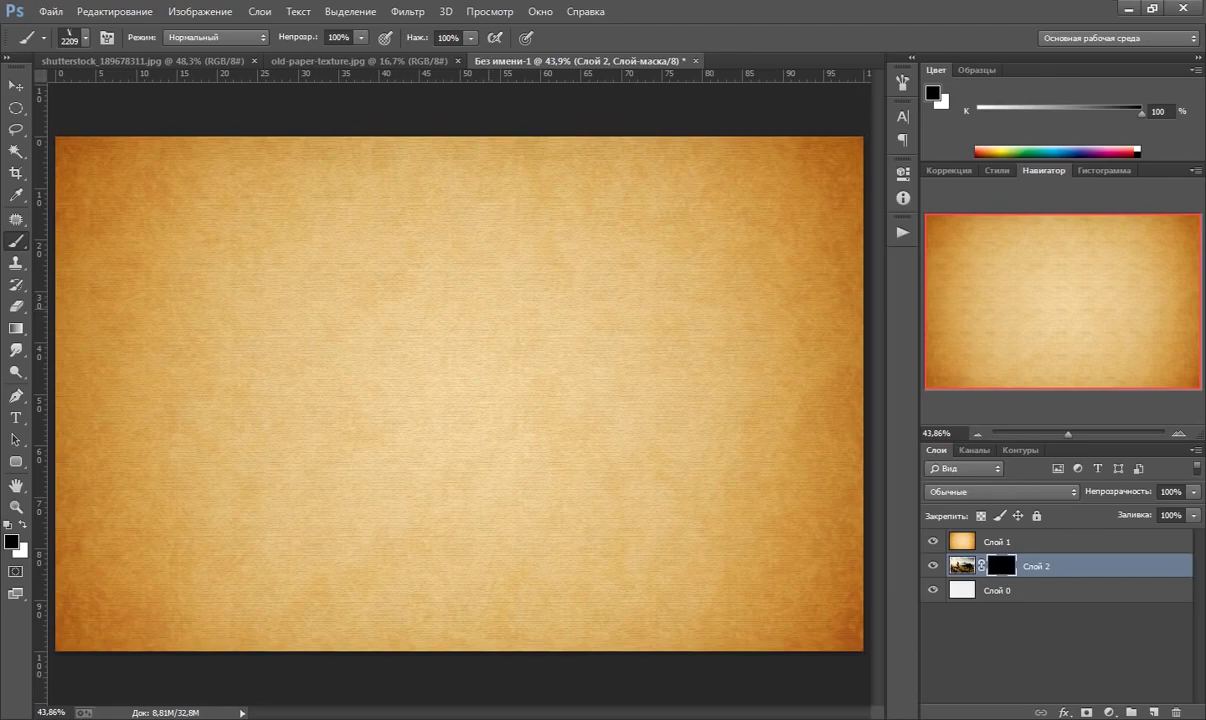
{"action": "key", "text": "bracketleft"}
{"action": "key", "text": "bracketleft"}
{"action": "key", "text": "bracketleft"}
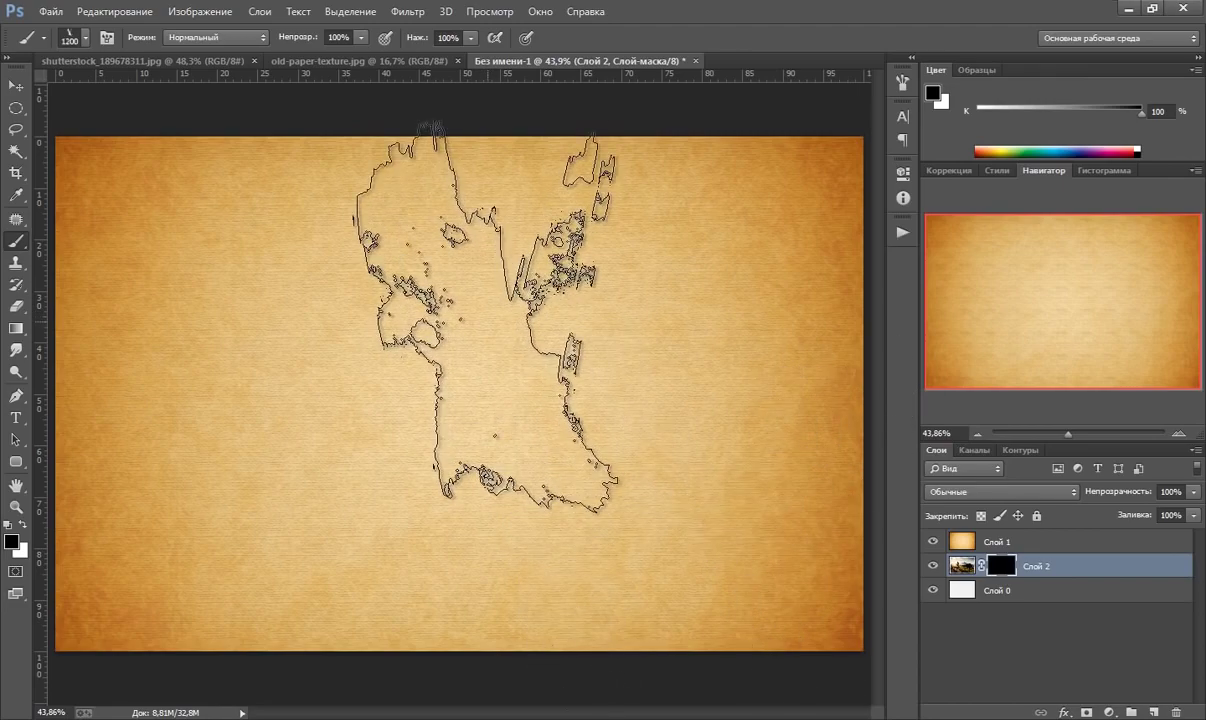
{"action": "key", "text": "bracketright"}
{"action": "key", "text": "bracketright"}
{"action": "key", "text": "bracketright"}
{"action": "key", "text": "x"}
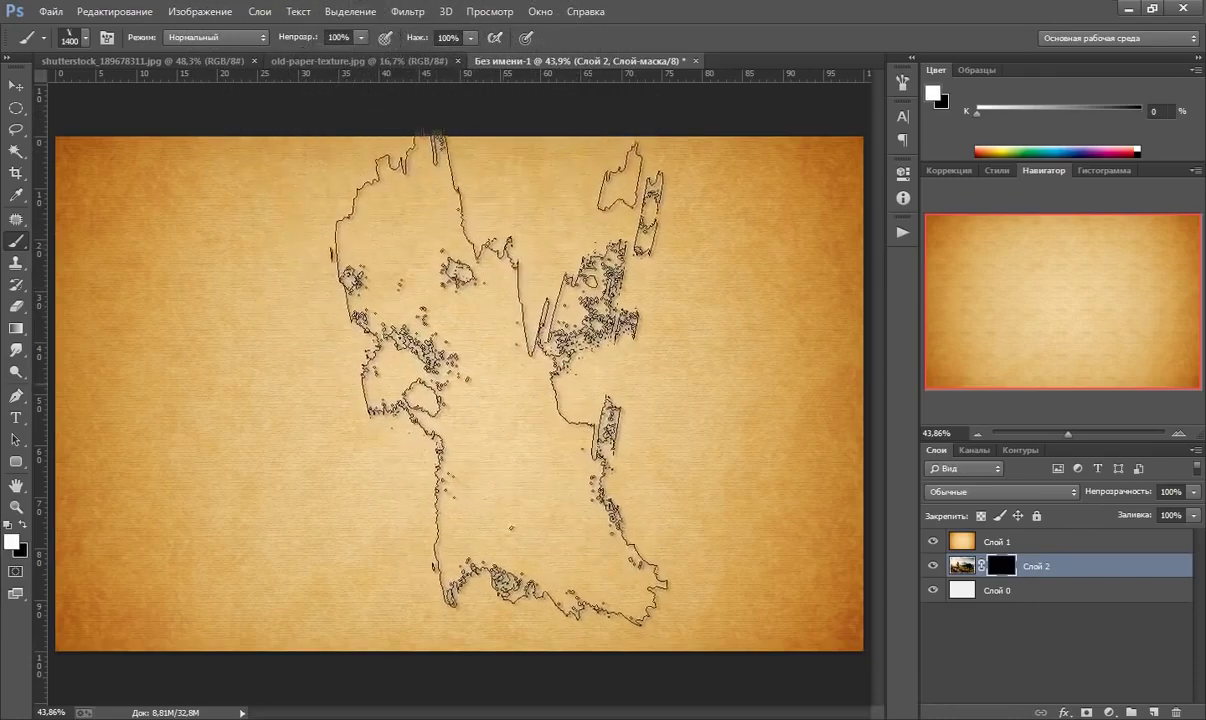
{"action": "key", "text": "bracketleft"}
{"action": "key", "text": "bracketleft"}
{"action": "key", "text": "bracketleft"}
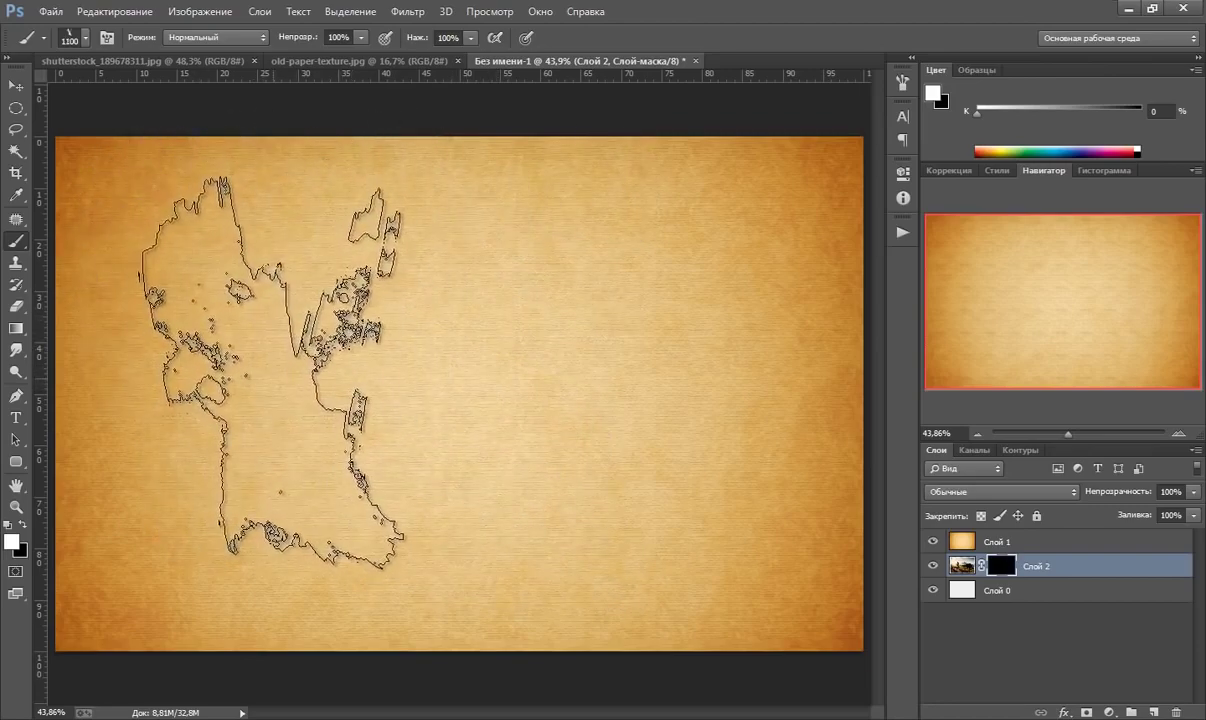
{"action": "left_click_drag", "start_coordinate": [265, 375], "coordinate": [428, 350]}
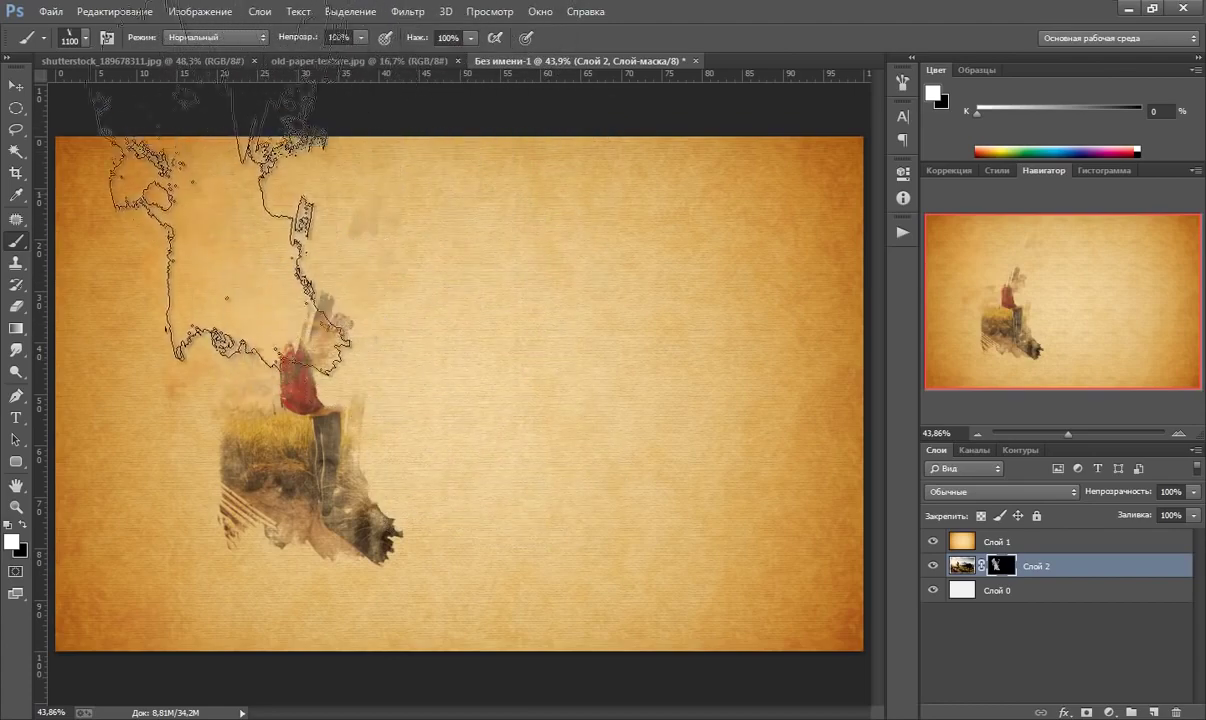
- Switch to a larger grunge brush preset sized to 1200 px
{"action": "left_click", "coordinate": [85, 37]}
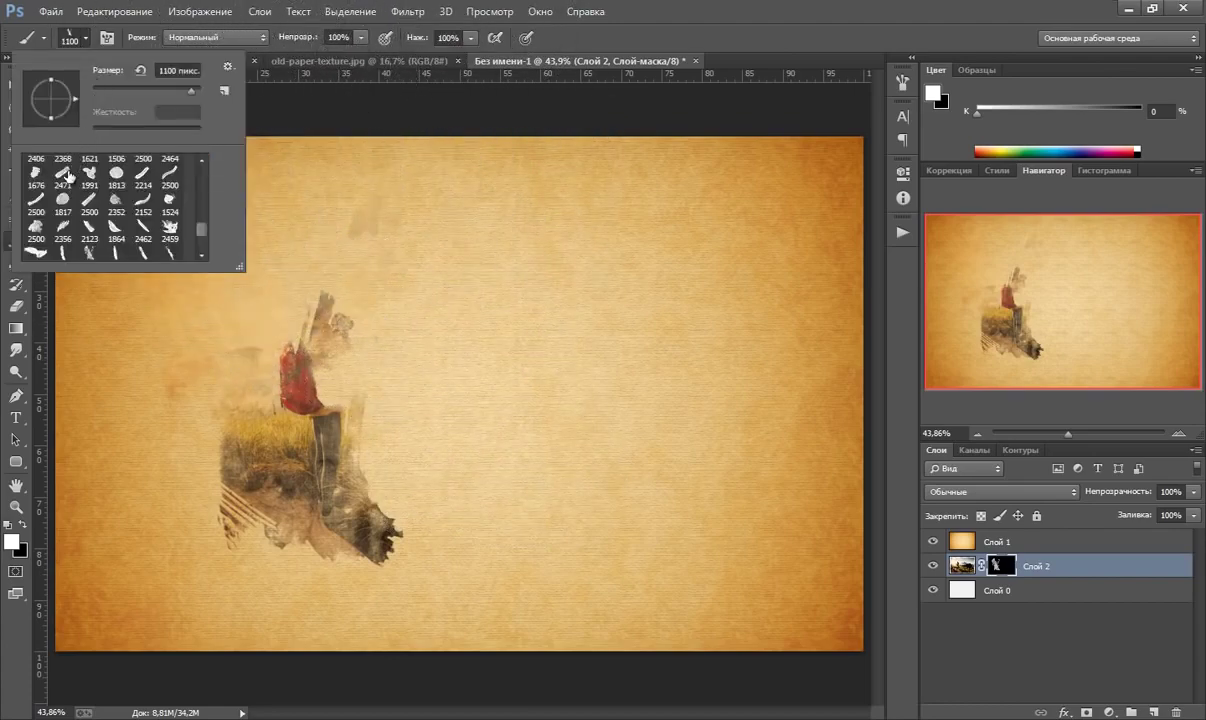
{"action": "left_click", "coordinate": [36, 226]}
{"action": "left_click", "coordinate": [711, 17]}
{"action": "key", "text": "bracketleft"}
{"action": "key", "text": "bracketleft"}
{"action": "key", "text": "bracketleft"}
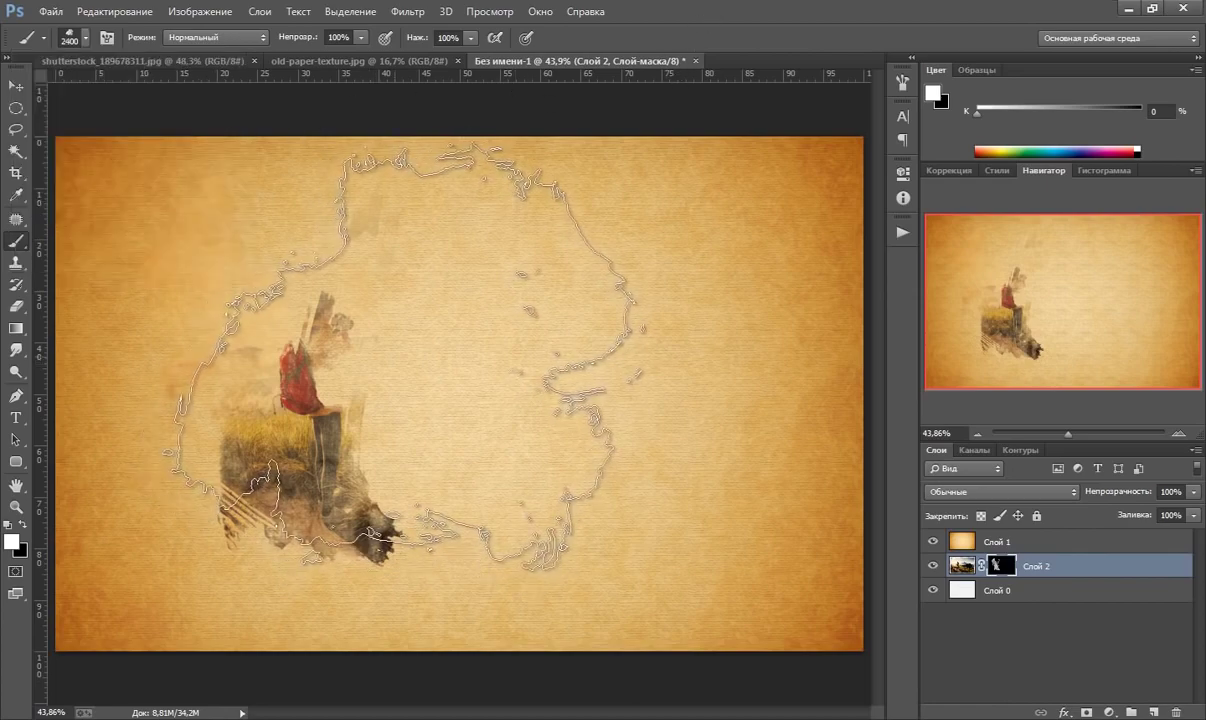
{"action": "key", "text": "bracketleft"}
{"action": "key", "text": "bracketleft"}
{"action": "key", "text": "bracketleft"}
{"action": "key", "text": "bracketleft"}
{"action": "key", "text": "bracketleft"}
{"action": "key", "text": "bracketleft"}
{"action": "key", "text": "bracketleft"}
{"action": "key", "text": "bracketleft"}
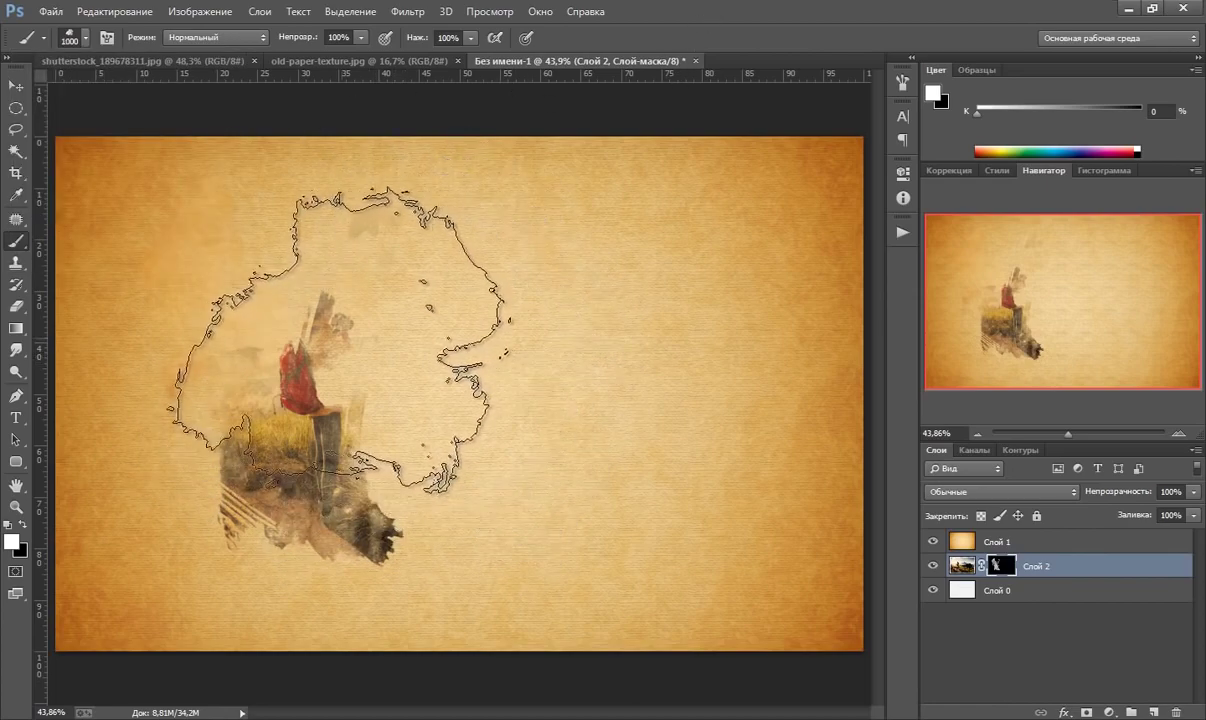
{"action": "key", "text": "bracketright"}
- Reveal more of the scene, then paint the right-side mountains with the 2459 brush at 1400 px
{"action": "left_click", "coordinate": [302, 352]}
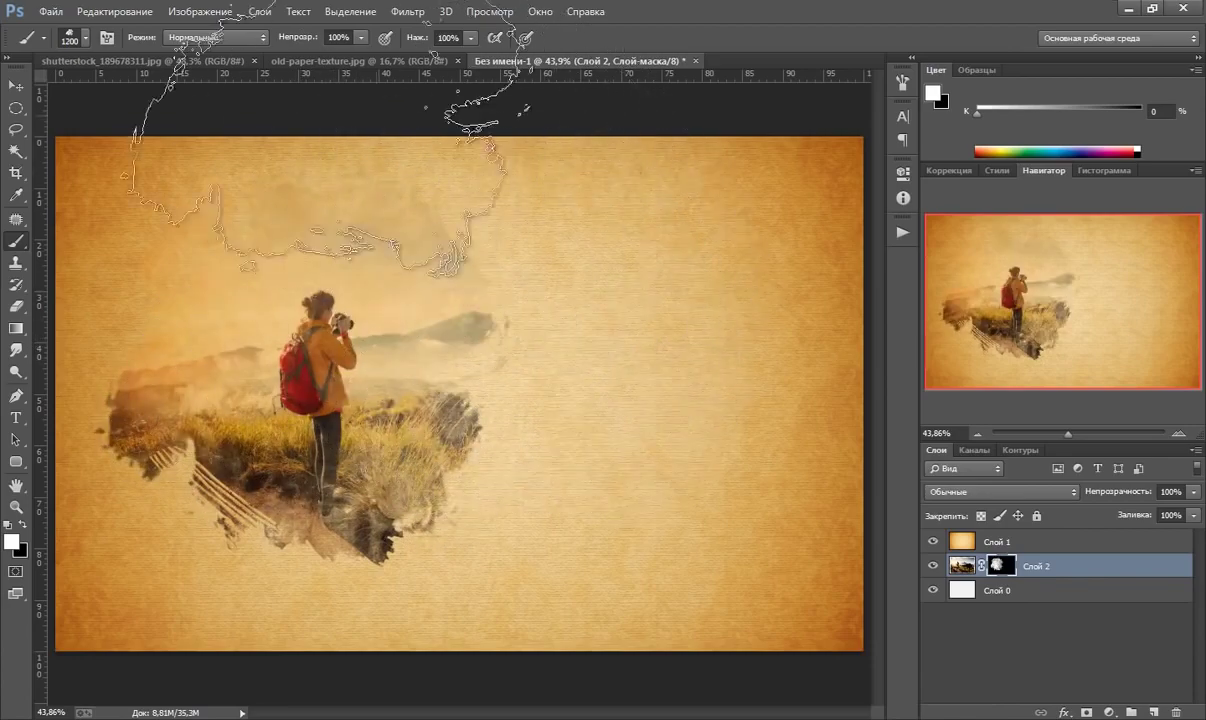
{"action": "left_click", "coordinate": [80, 42]}
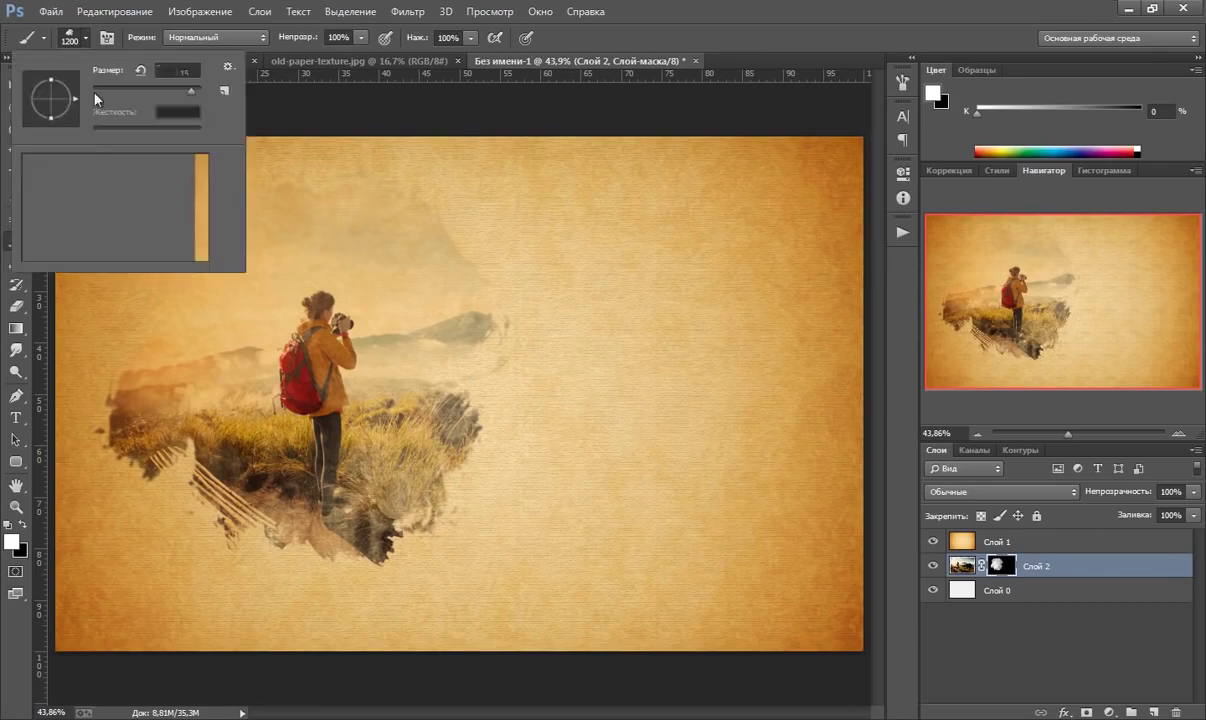
{"action": "left_click", "coordinate": [170, 231]}
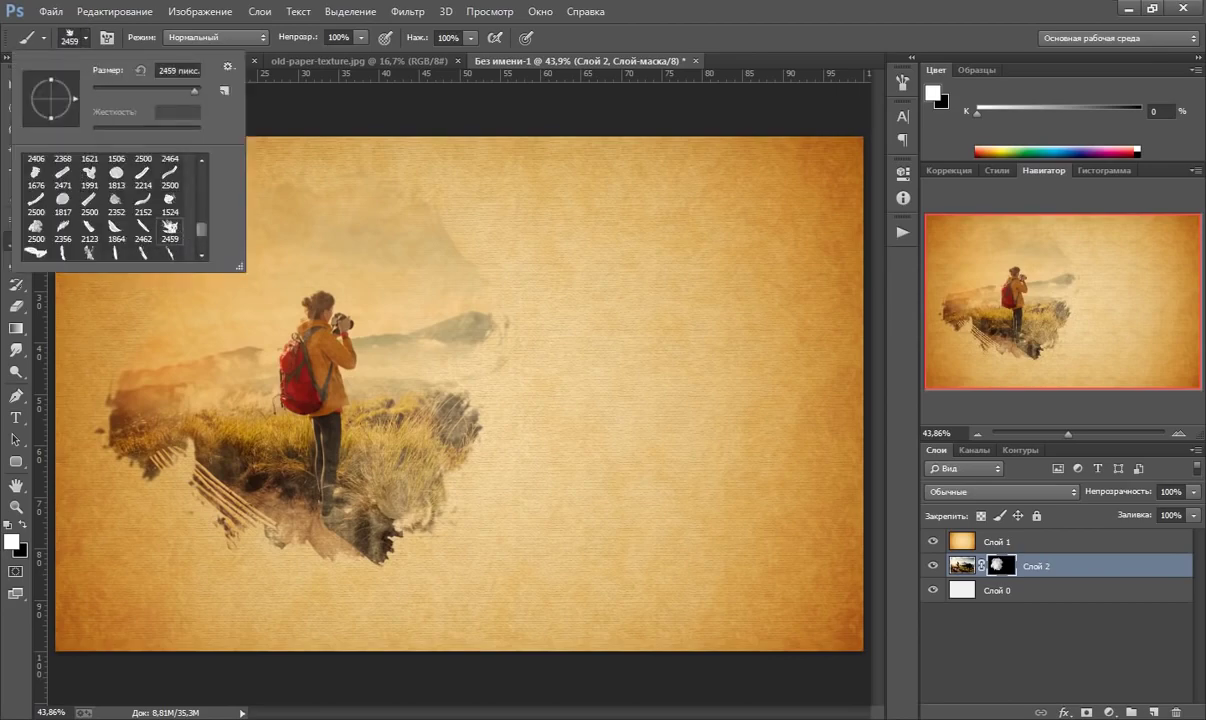
{"action": "key", "text": "Return"}
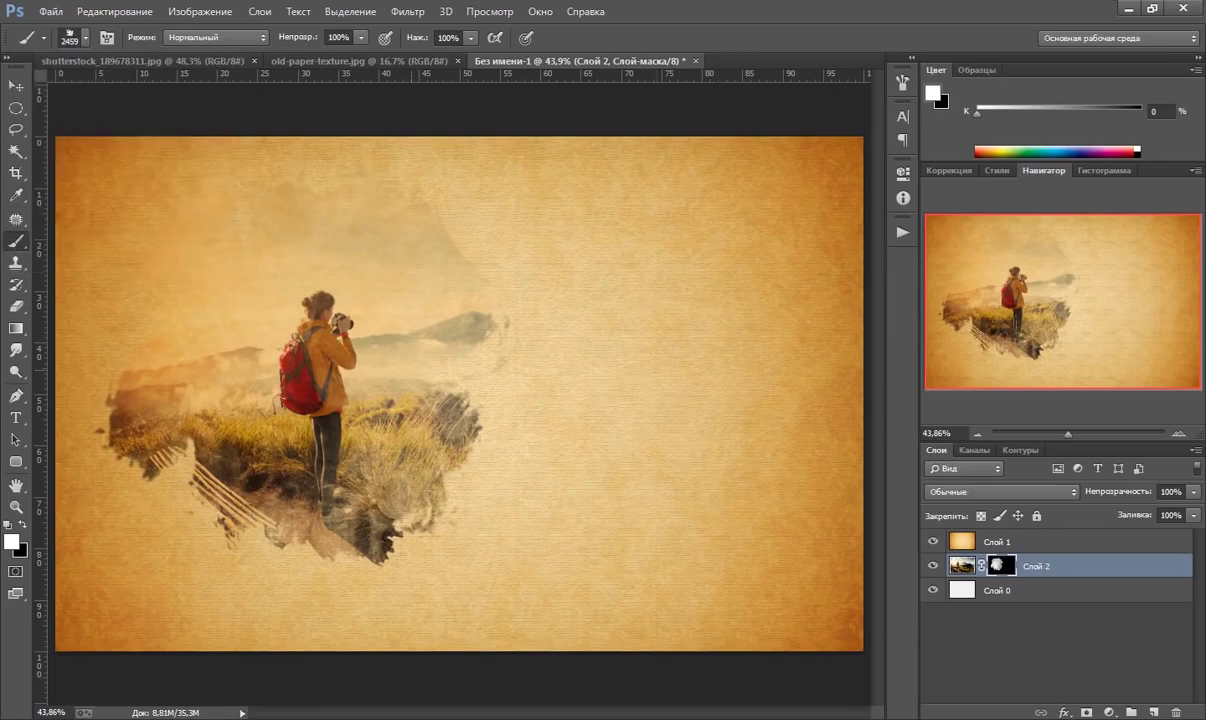
{"action": "key", "text": "bracketleft"}
{"action": "key", "text": "bracketleft"}
{"action": "key", "text": "bracketleft"}
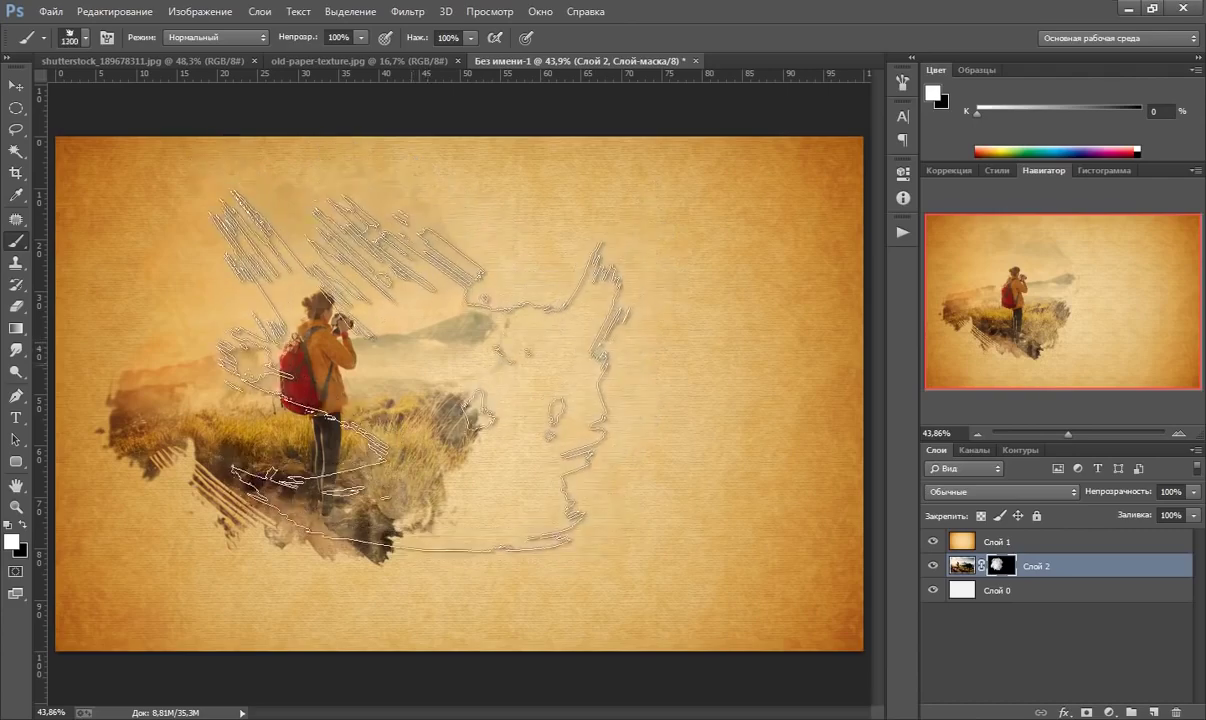
{"action": "key", "text": "bracketright"}
{"action": "key", "text": "bracketright"}
{"action": "left_click_drag", "start_coordinate": [420, 368], "coordinate": [410, 380]}
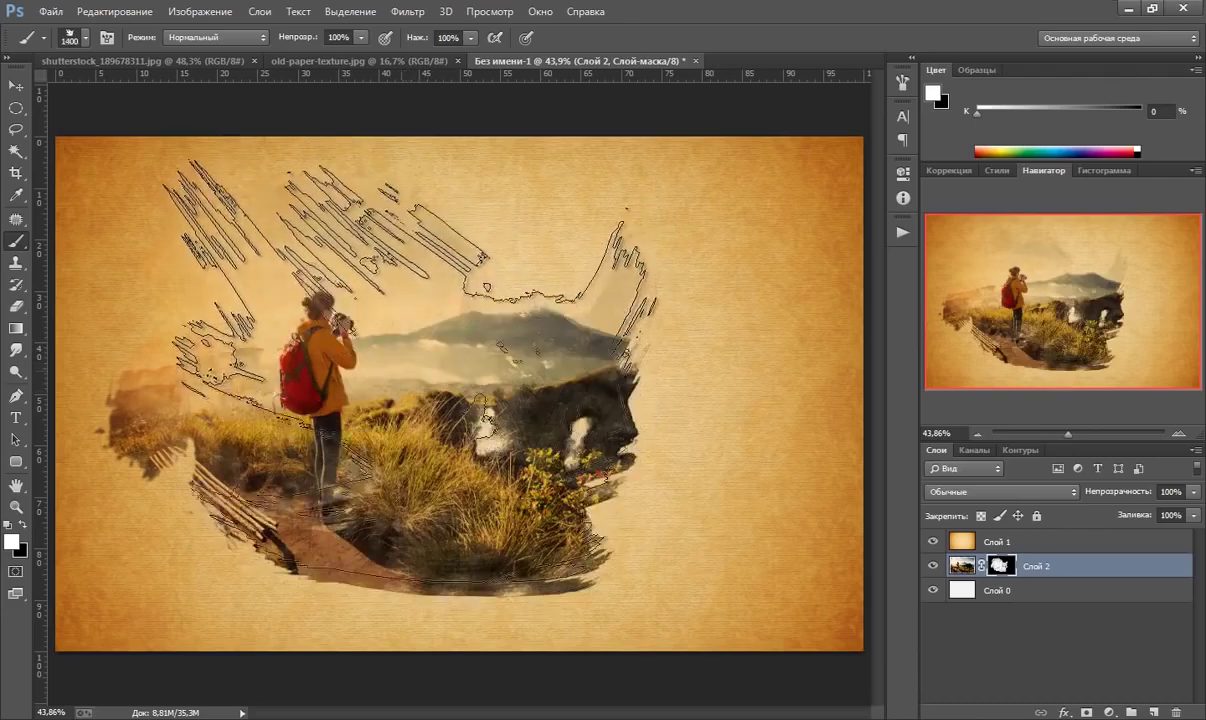
- Reveal the bench and lower-left scenery with the 2352 tip at 1100 px, then choose tip 2209
{"action": "left_click", "coordinate": [86, 38]}
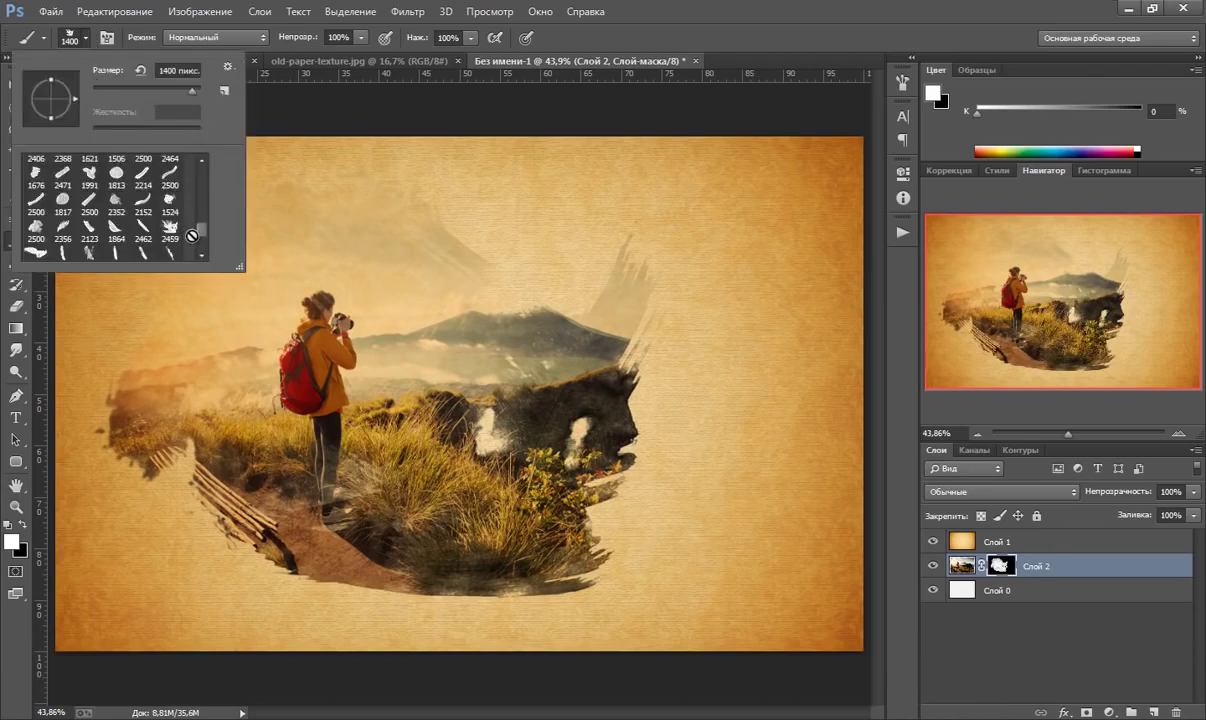
{"action": "left_click", "coordinate": [116, 203]}
{"action": "left_click", "coordinate": [714, 20]}
{"action": "key", "text": "bracketleft"}
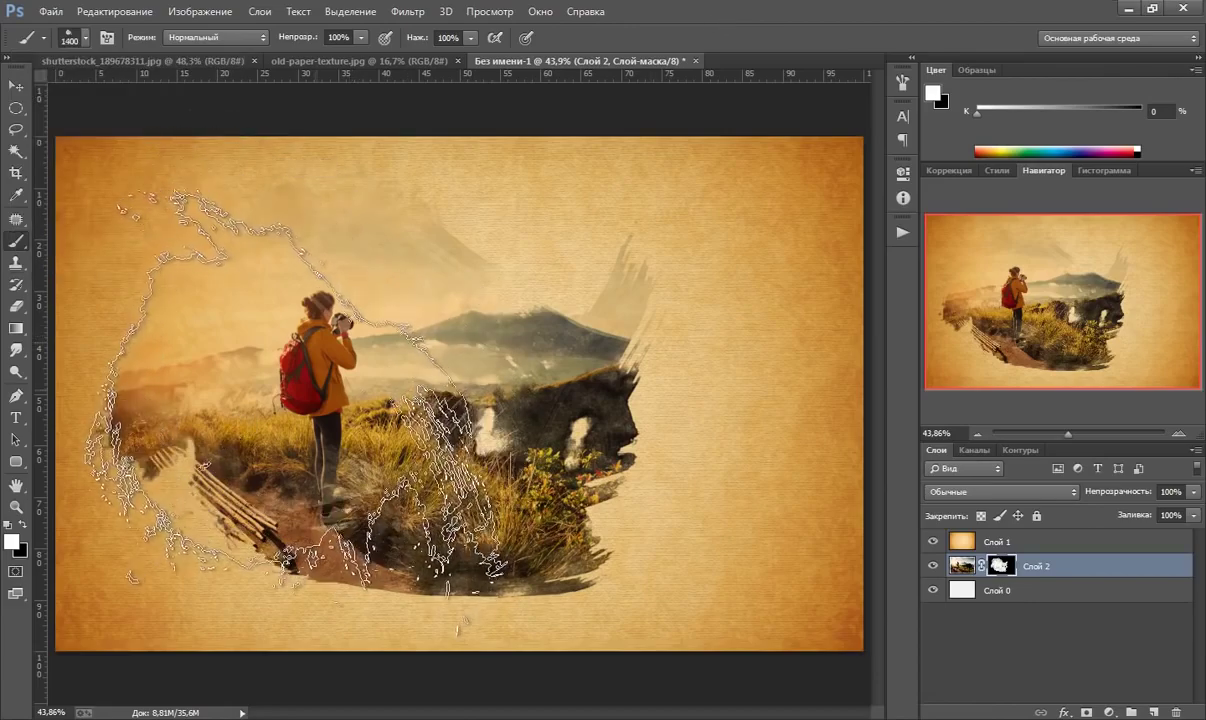
{"action": "key", "text": "bracketleft"}
{"action": "key", "text": "bracketleft"}
{"action": "key", "text": "bracketleft"}
{"action": "left_click", "coordinate": [250, 450]}
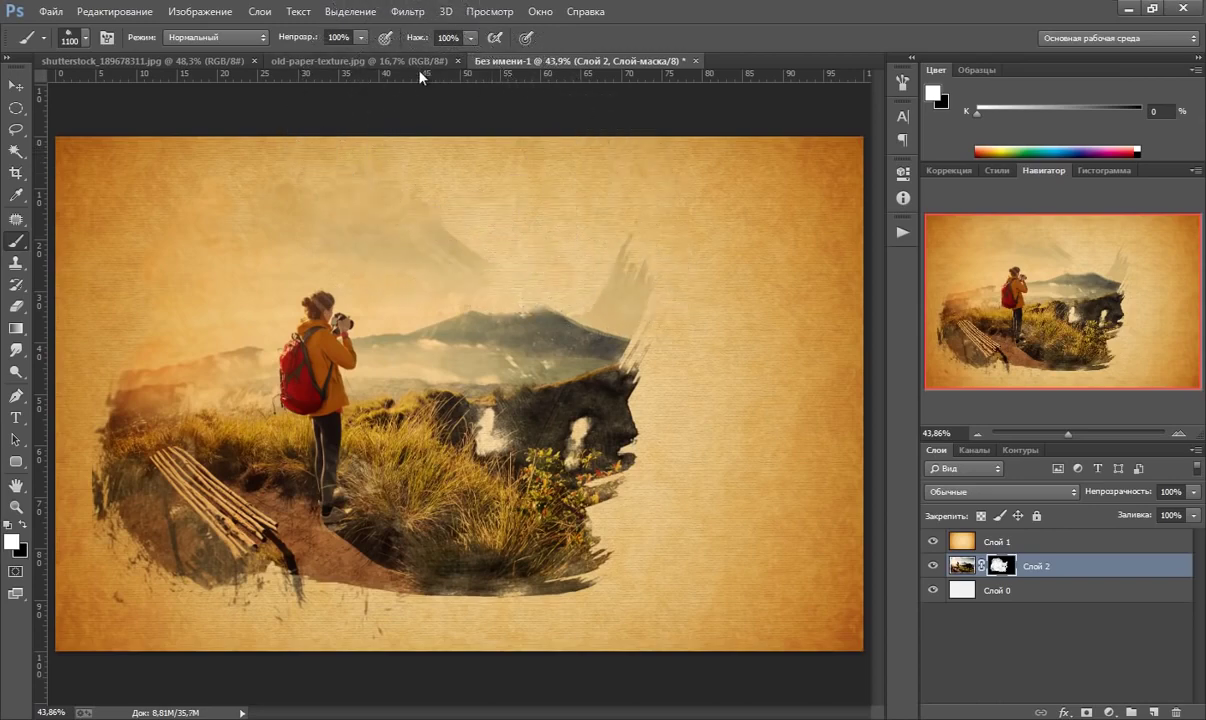
{"action": "left_click", "coordinate": [85, 40]}
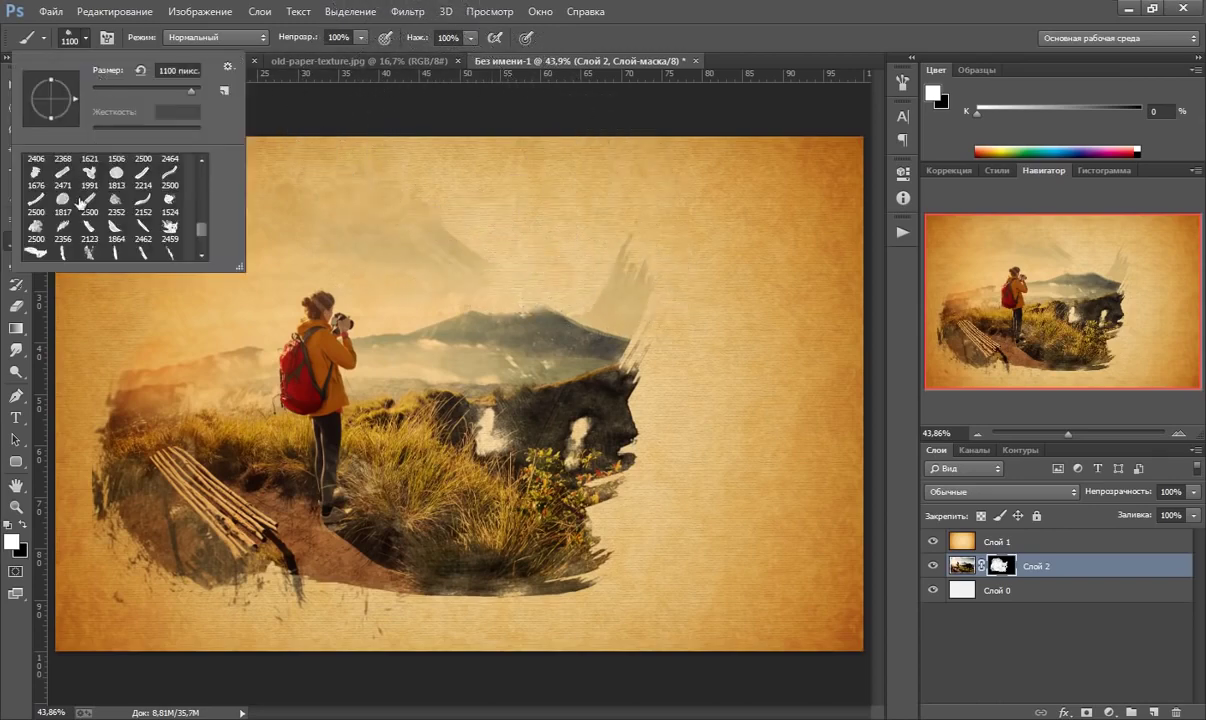
{"action": "left_click", "coordinate": [87, 252]}
- Set a 2500 grunge brush tip at 1100 px, then target the Слой 0 layer
{"action": "scroll", "coordinate": [190, 232], "scroll_direction": "down", "scroll_amount": 2}
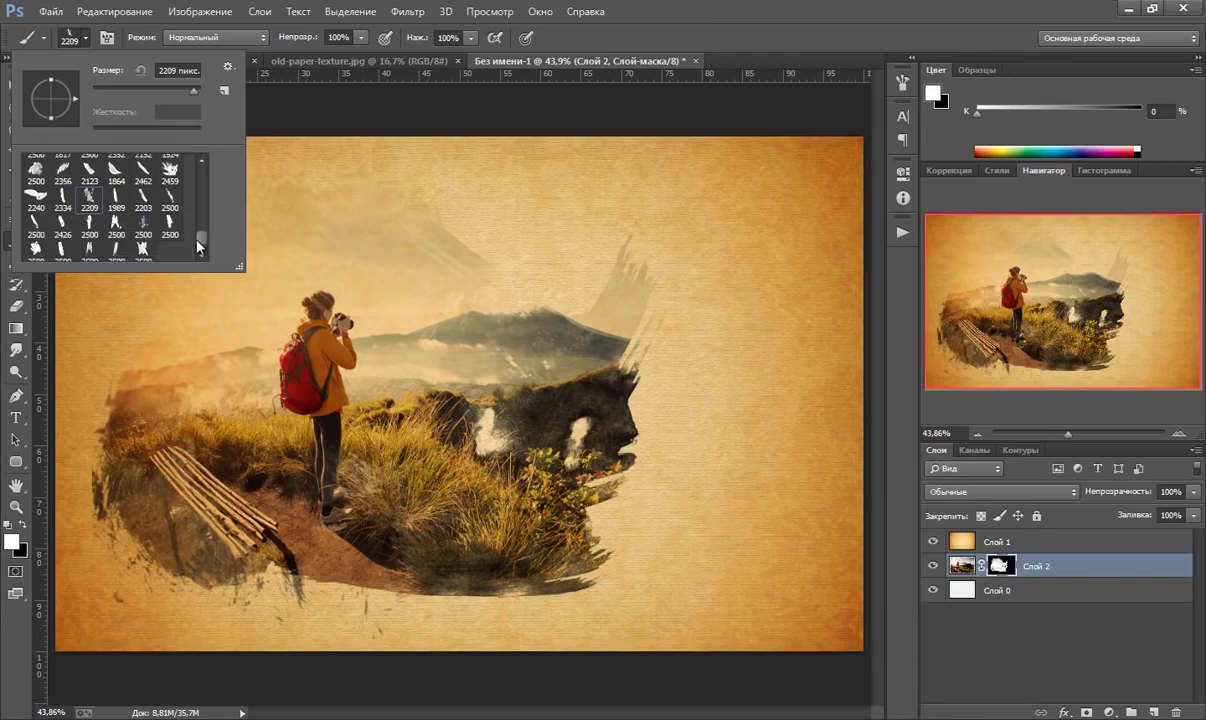
{"action": "left_click", "coordinate": [143, 220]}
{"action": "type", "text": "1100"}
{"action": "key", "text": "Return"}
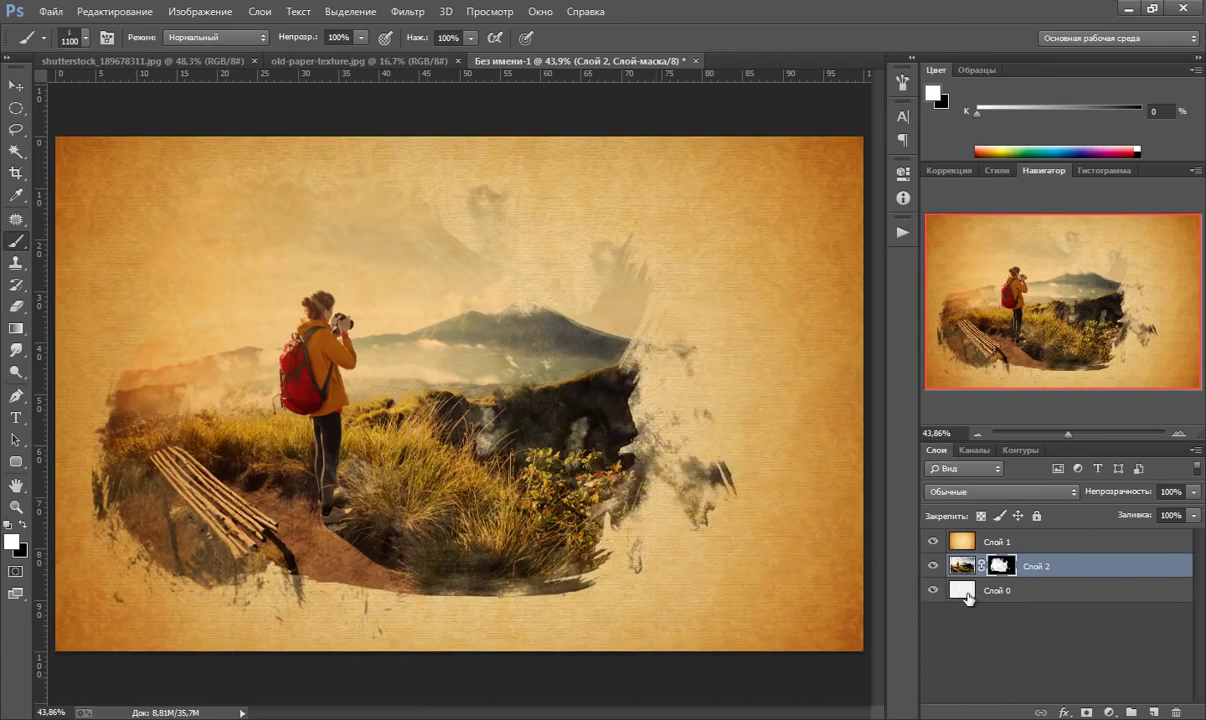
{"action": "left_click", "coordinate": [967, 594]}
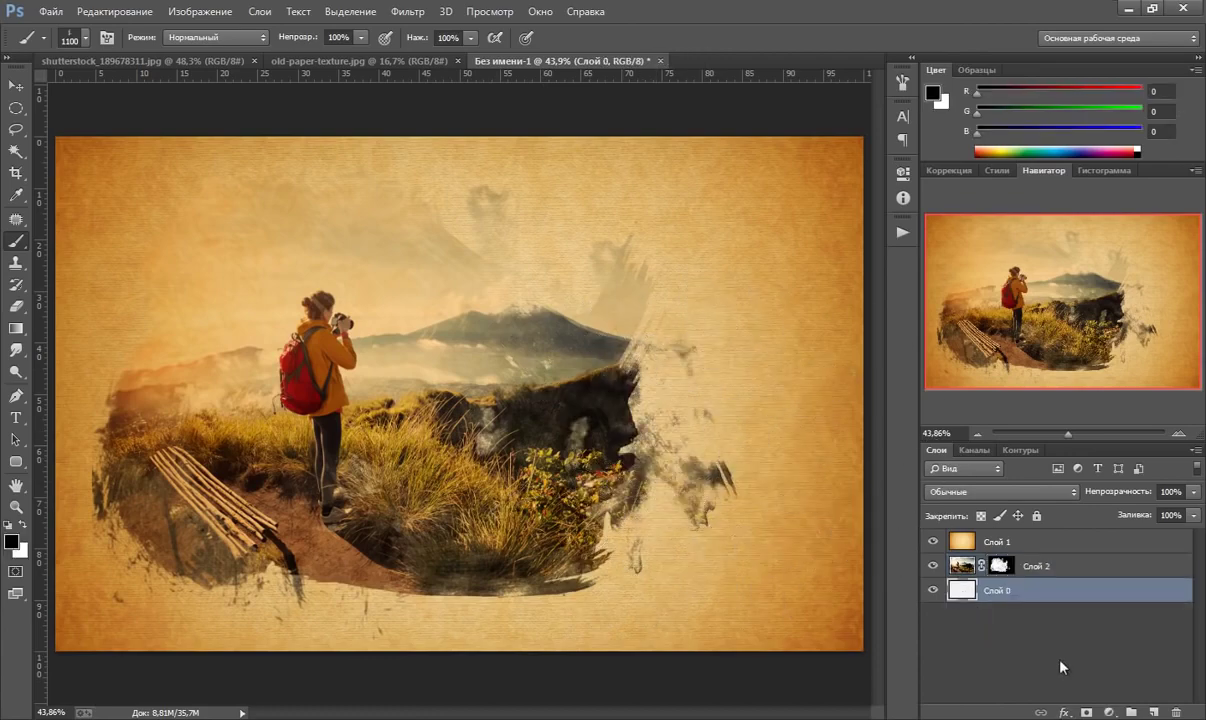
- Add a new empty Layer 3 above Layer 0 and pick a 2500 grunge brush tip
{"action": "left_click", "coordinate": [1156, 712]}
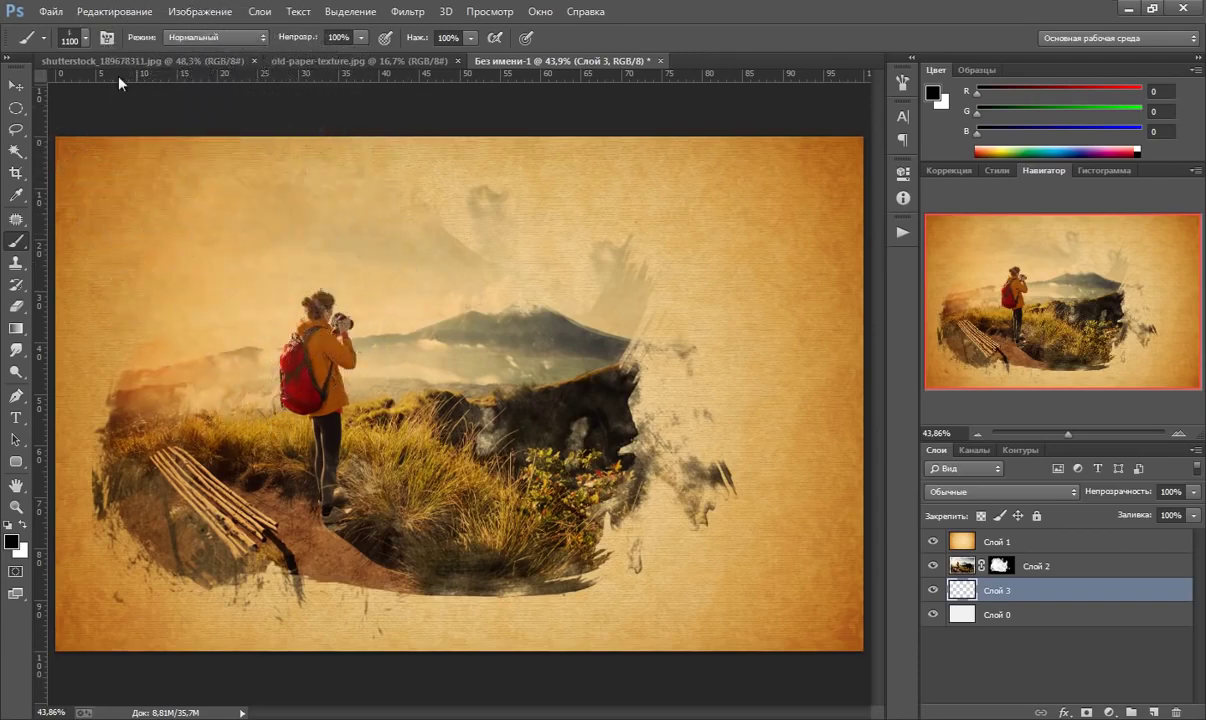
{"action": "left_click", "coordinate": [86, 37]}
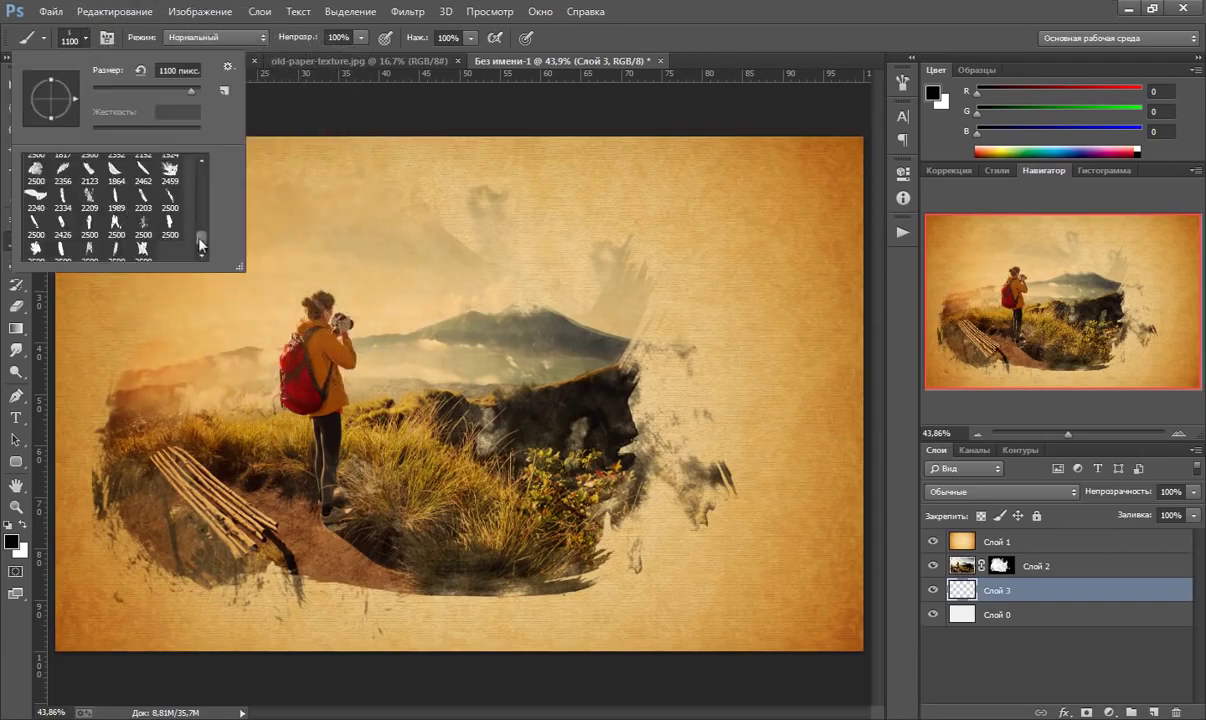
{"action": "left_click_drag", "start_coordinate": [200, 243], "coordinate": [200, 252]}
{"action": "left_click", "coordinate": [90, 243]}
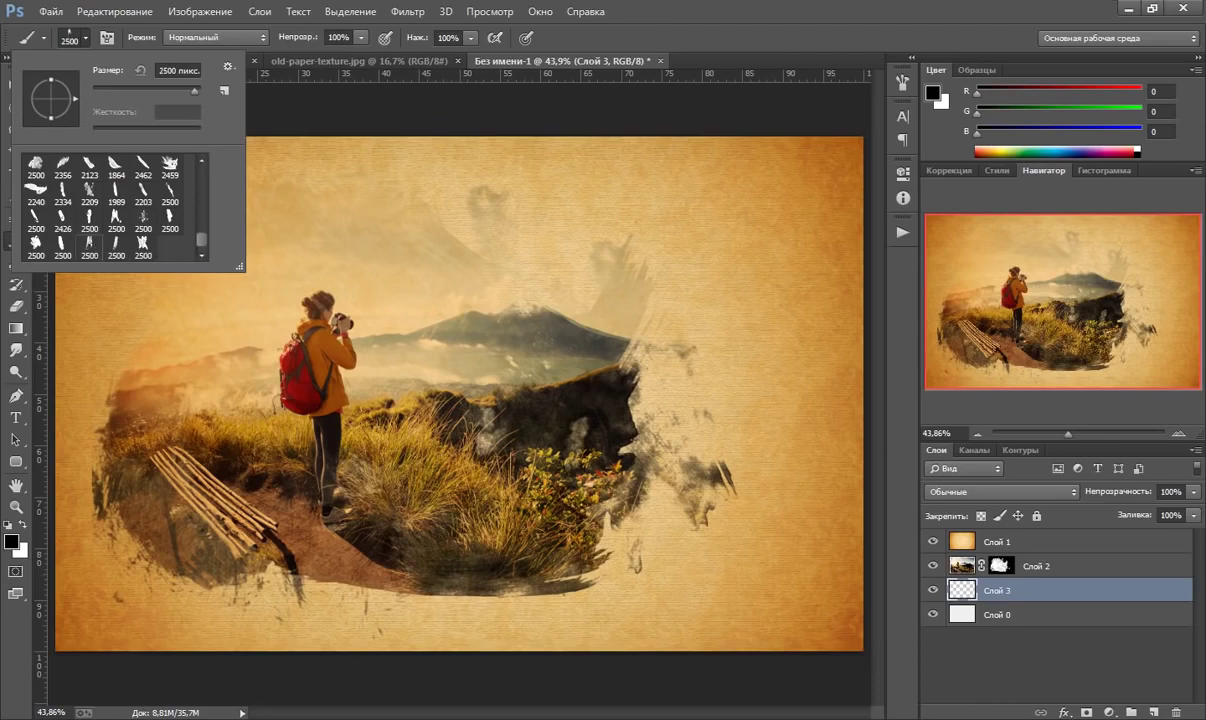
- Try other grunge tips, settle on one, and enlarge the brush to 900 px
{"action": "left_click", "coordinate": [143, 240]}
{"action": "left_click", "coordinate": [116, 217]}
{"action": "scroll", "coordinate": [200, 245], "scroll_direction": "up", "scroll_amount": 2}
{"action": "scroll", "coordinate": [200, 245], "scroll_direction": "down", "scroll_amount": 2}
{"action": "left_click", "coordinate": [35, 243]}
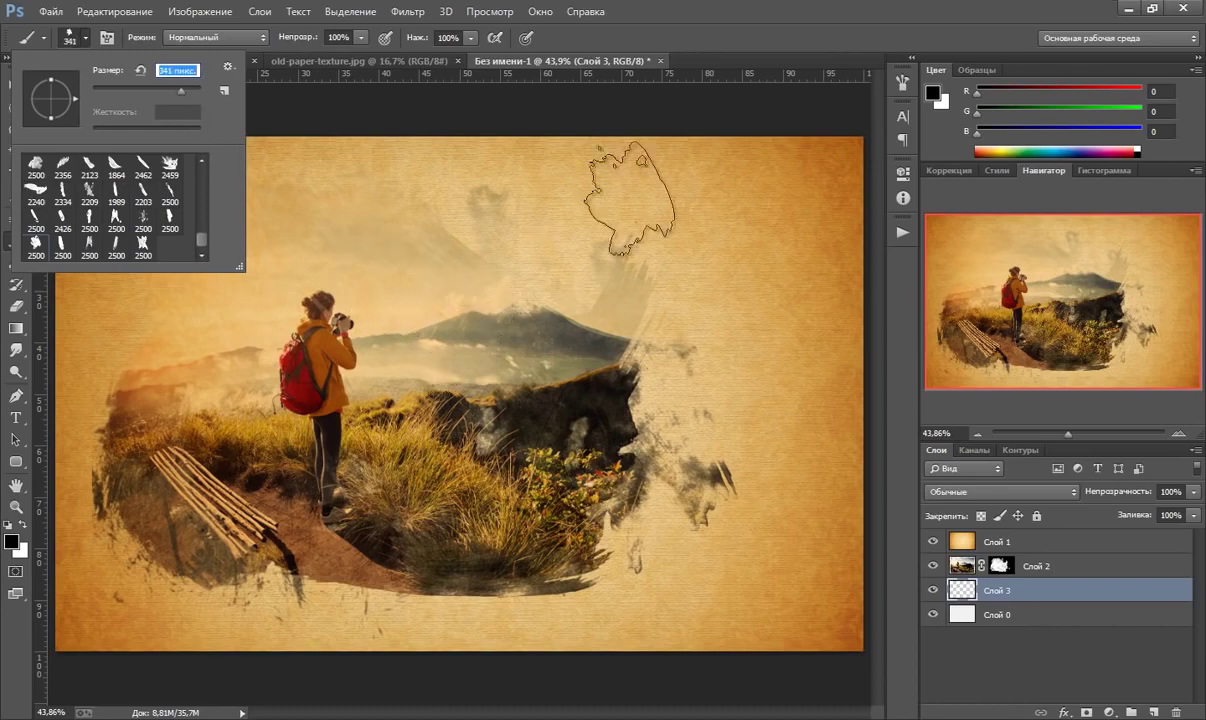
{"action": "key", "text": "Return"}
{"action": "key", "text": "bracketright"}
{"action": "key", "text": "bracketright"}
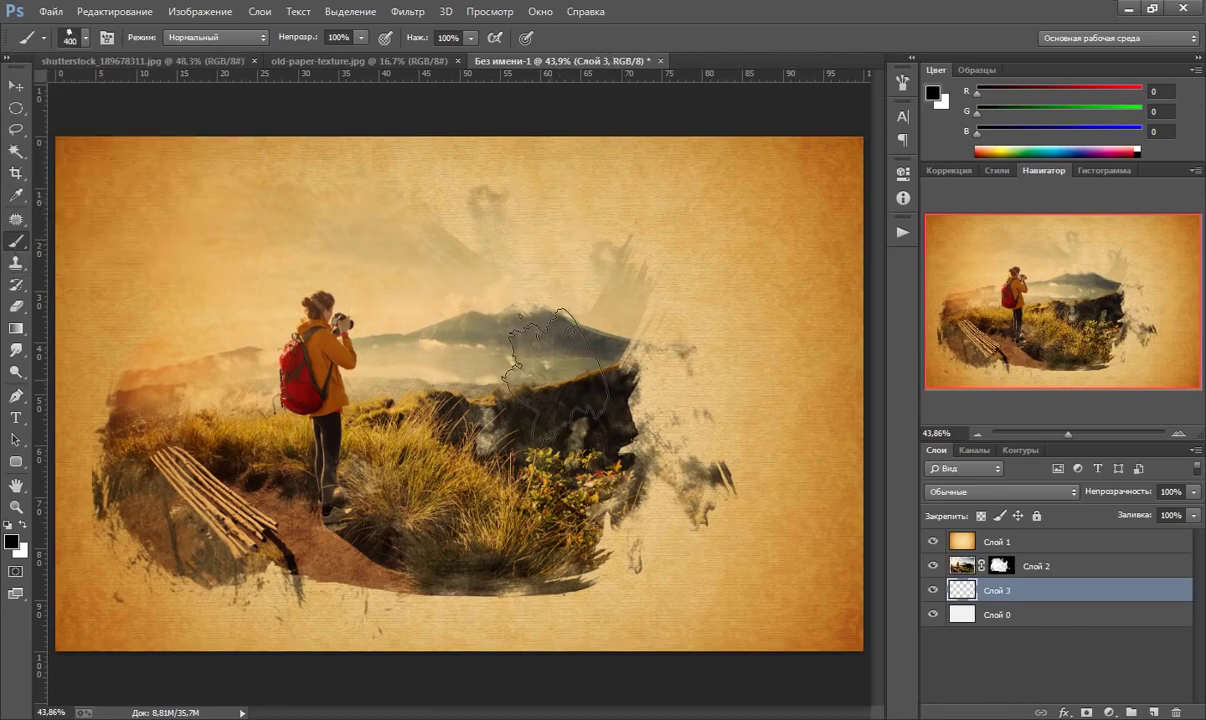
{"action": "key", "text": "bracketright"}
{"action": "key", "text": "bracketright"}
{"action": "key", "text": "bracketright"}
{"action": "key", "text": "bracketright"}
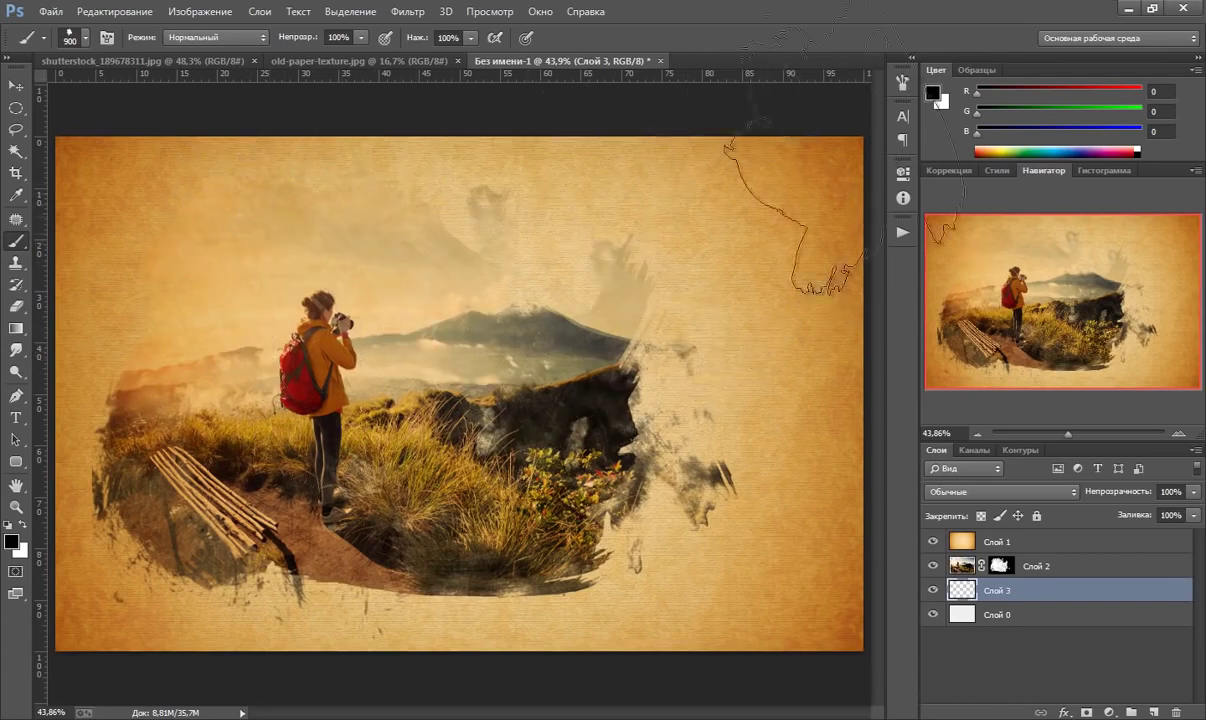
- Sample dark olive #4f4e40 from the photo and paint strokes around the mountain
{"action": "left_click", "coordinate": [934, 96]}
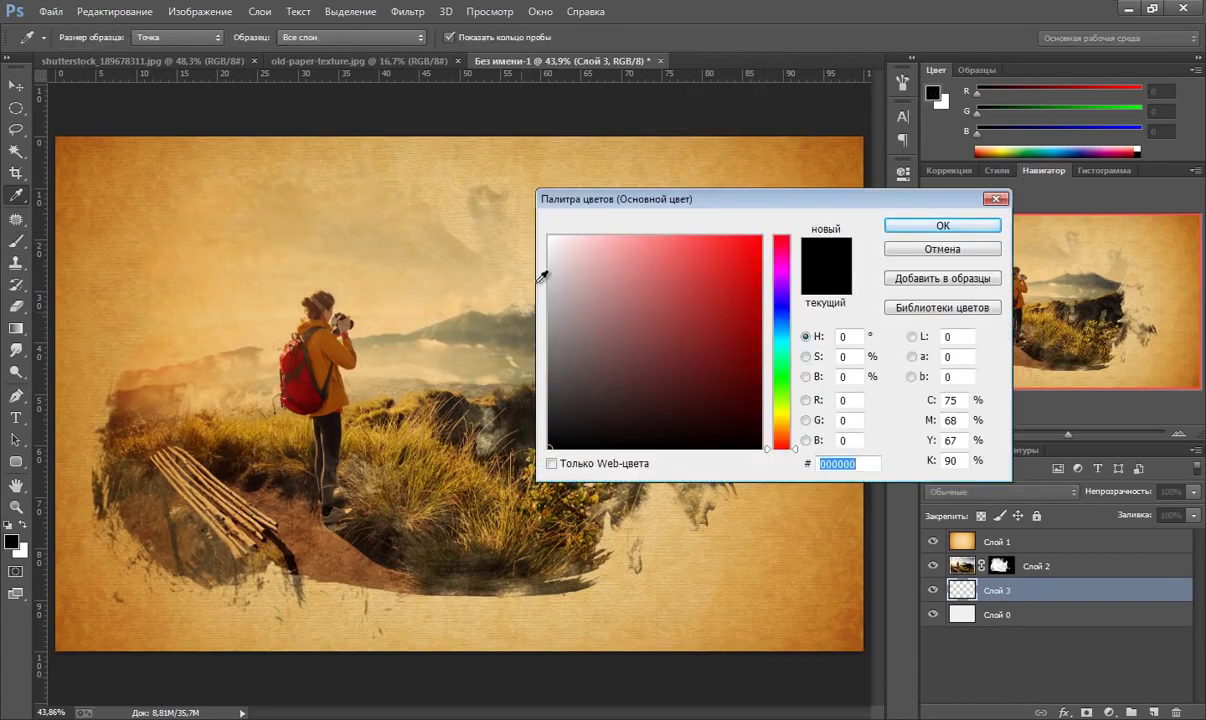
{"action": "left_click_drag", "start_coordinate": [633, 210], "coordinate": [790, 241]}
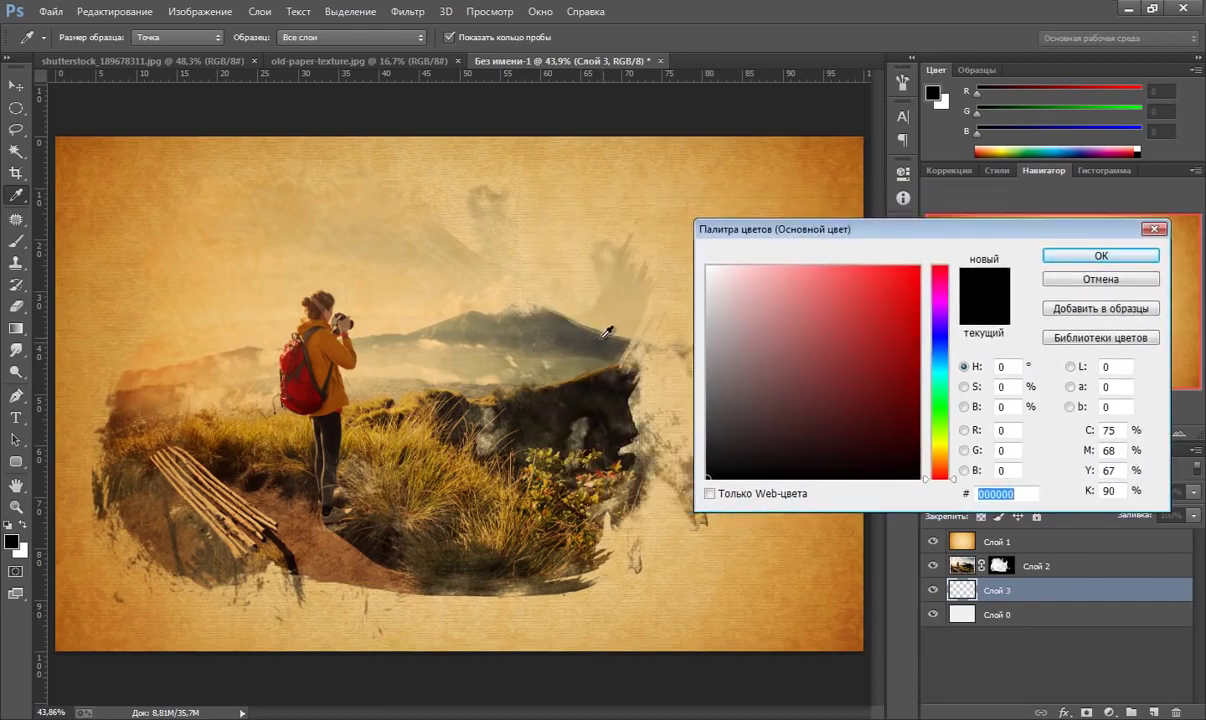
{"action": "left_click", "coordinate": [580, 327]}
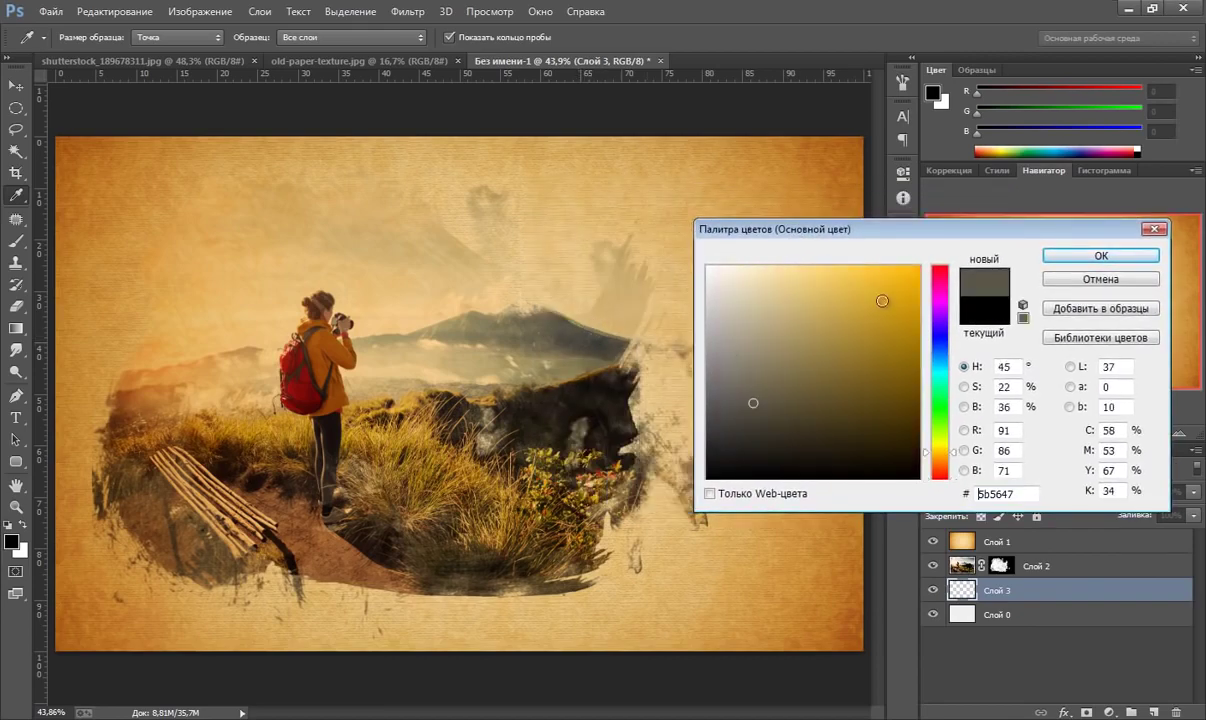
{"action": "left_click", "coordinate": [607, 340]}
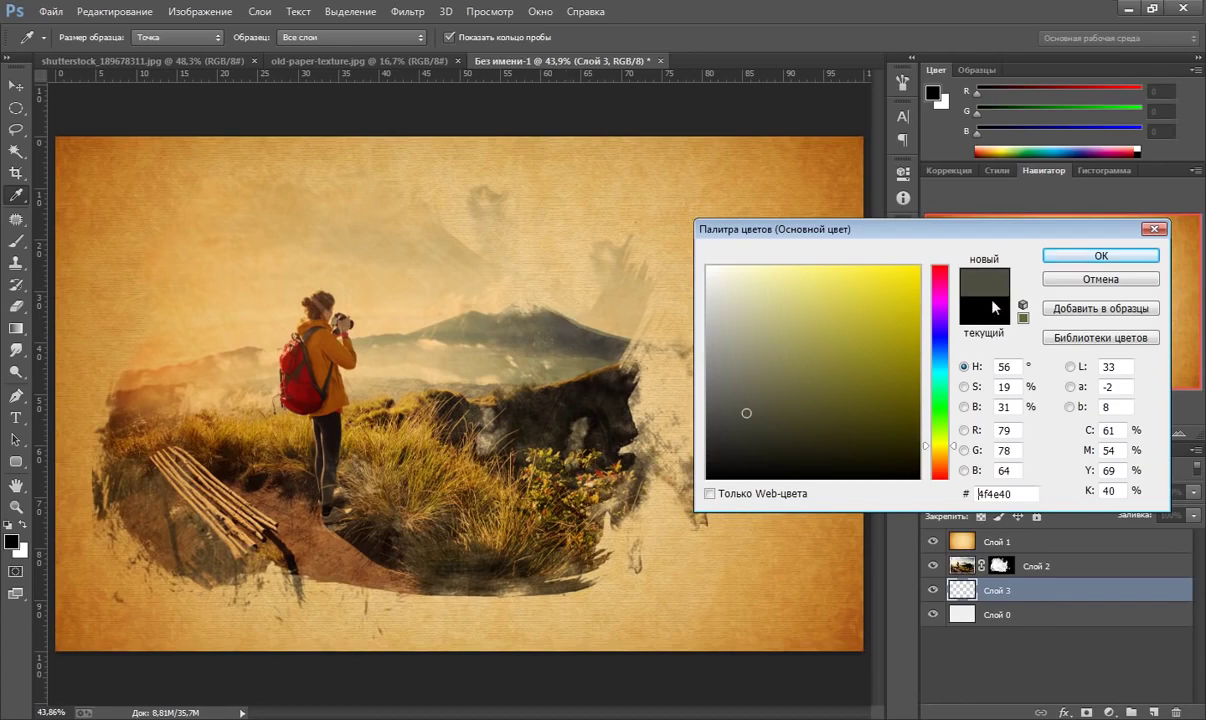
{"action": "left_click", "coordinate": [1100, 256]}
{"action": "key", "text": "b"}
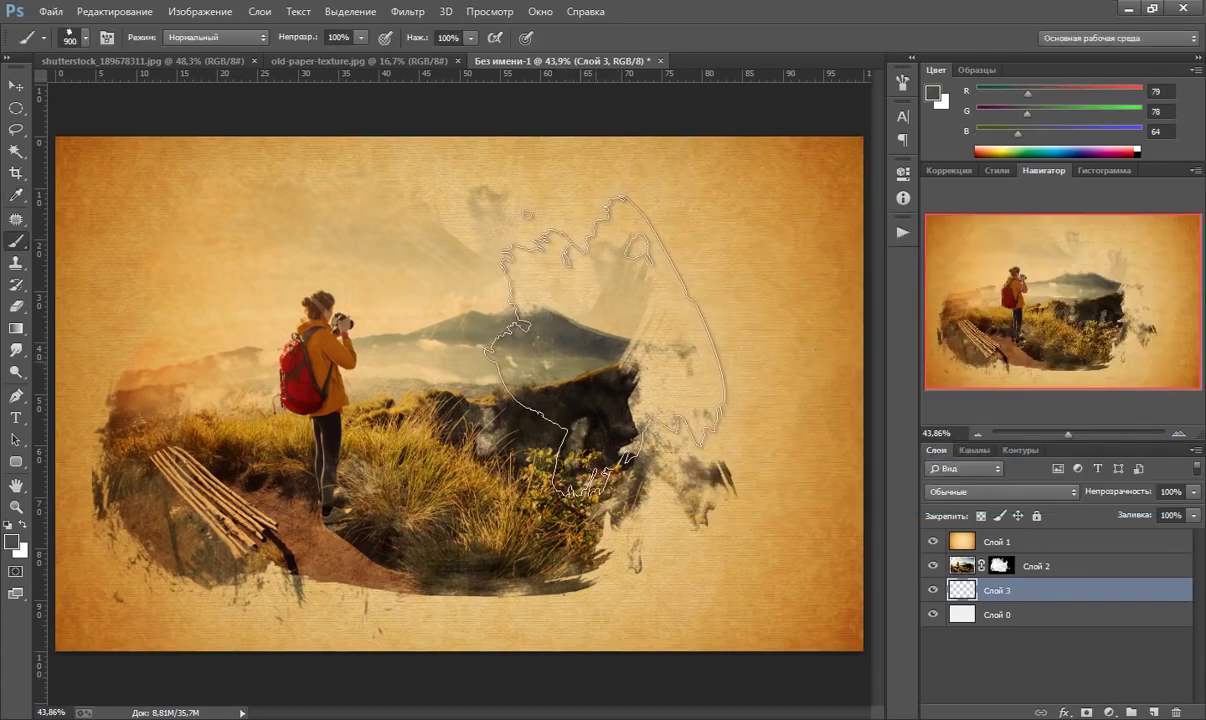
{"action": "left_click_drag", "start_coordinate": [605, 345], "coordinate": [640, 225]}
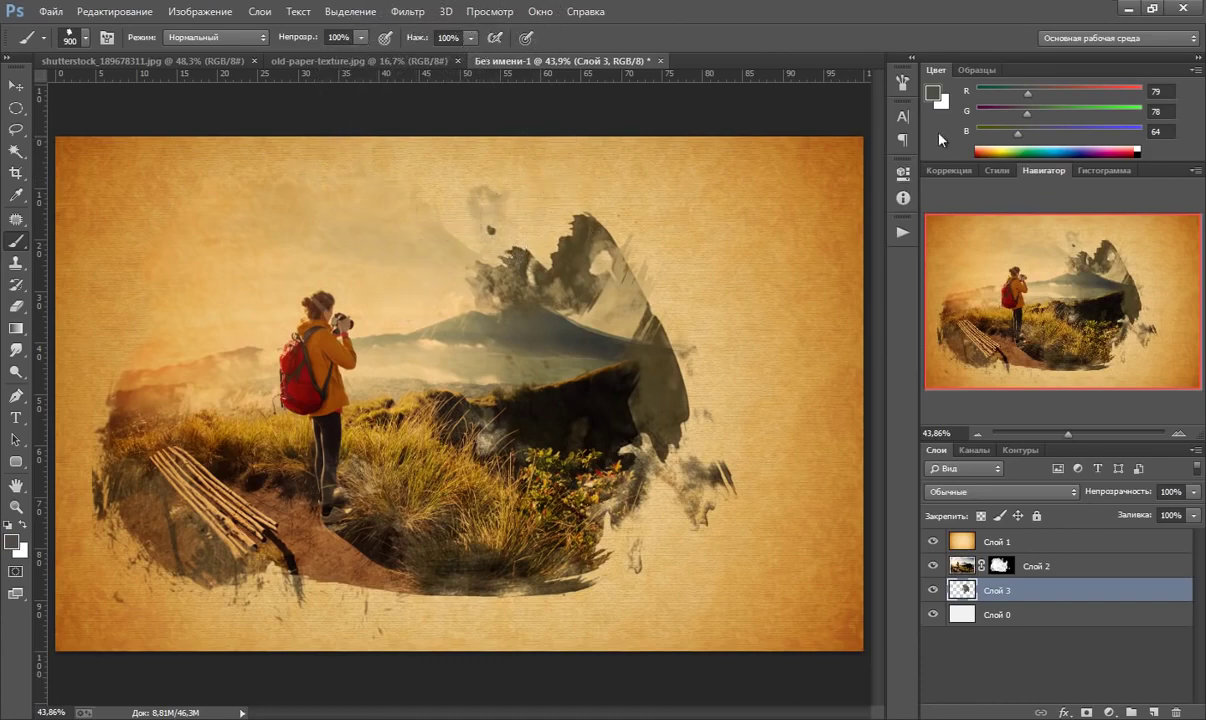
- Switch to the 2356 grunge brush tip at 800 px
{"action": "left_click", "coordinate": [87, 38]}
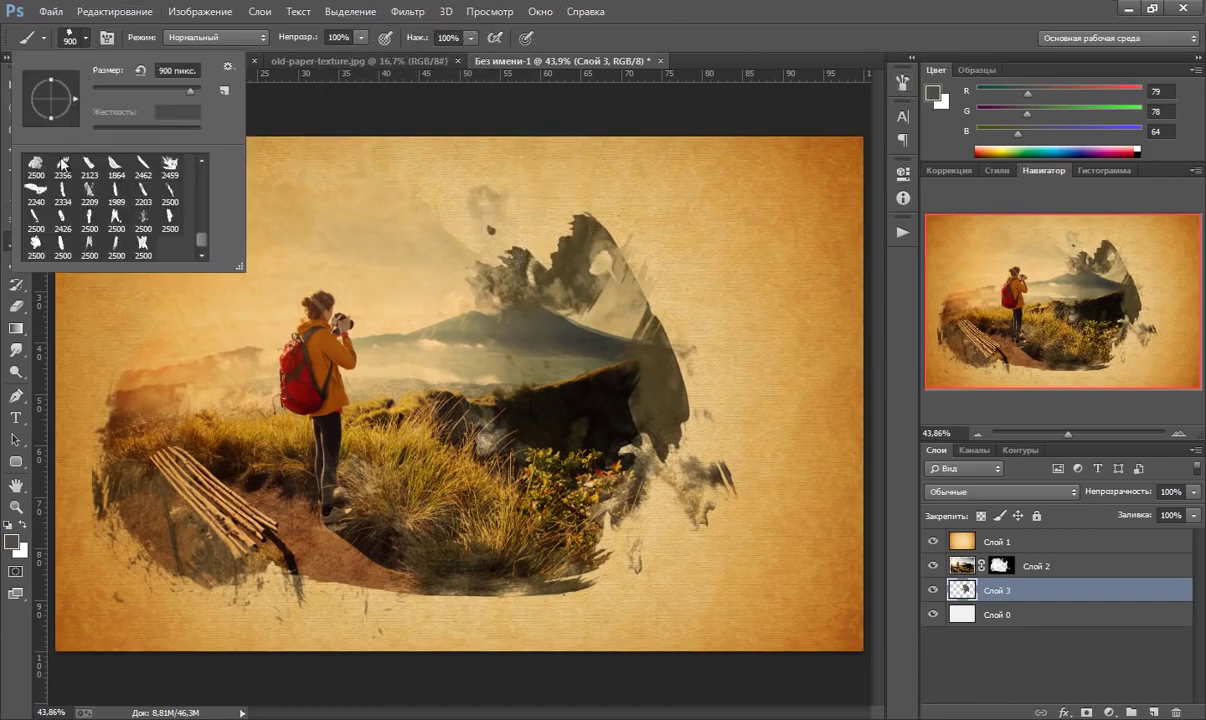
{"action": "left_click", "coordinate": [63, 163]}
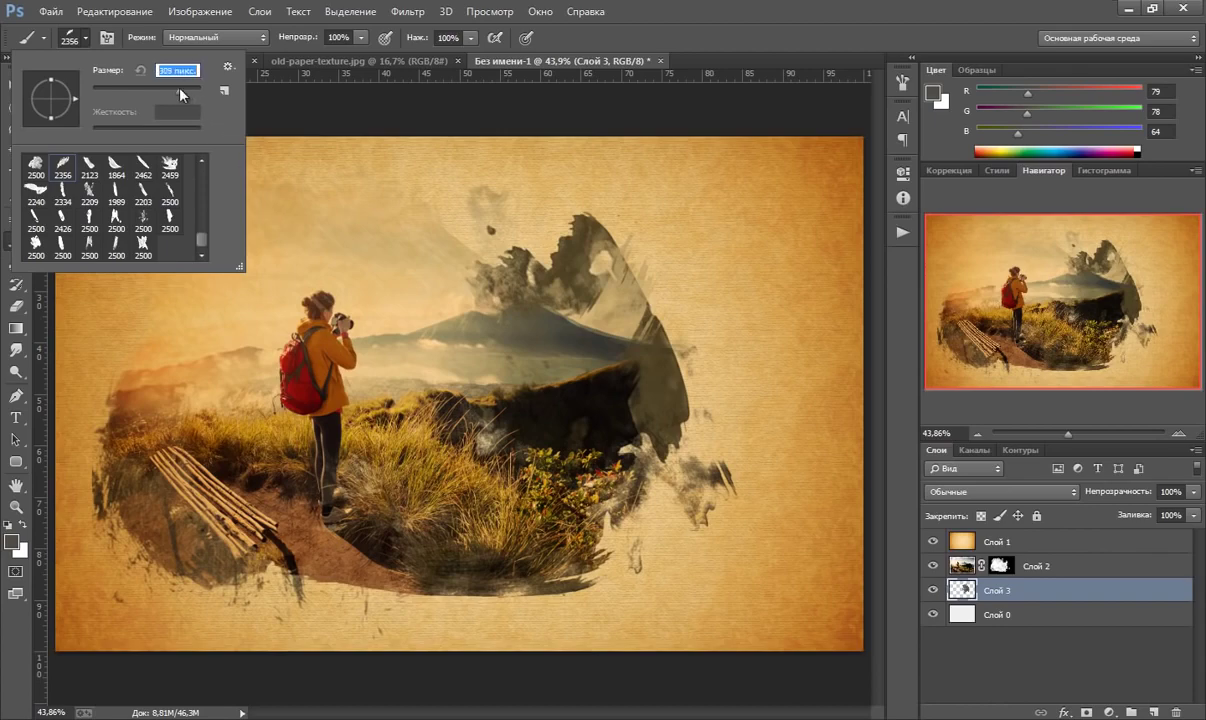
{"action": "type", "text": "800"}
{"action": "key", "text": "Return"}
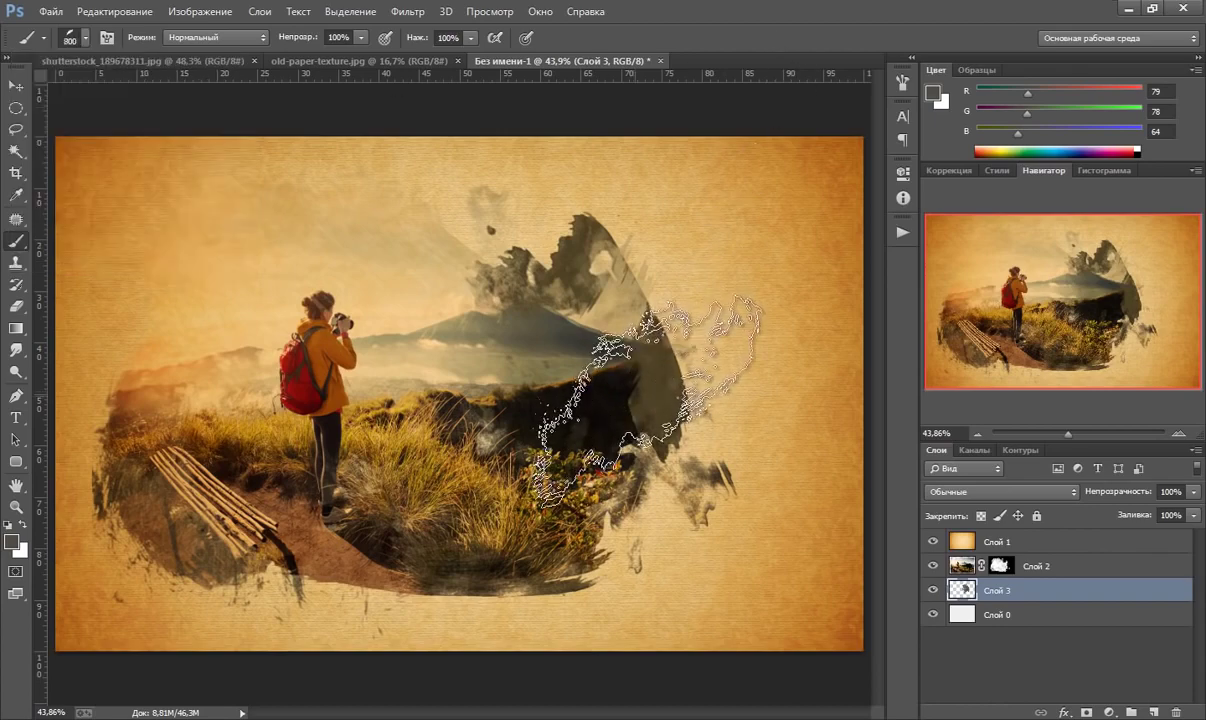
- Shrink the brush to 700 px and paint a tan (169,150,100) stroke on the right
{"action": "key", "text": "bracketleft"}
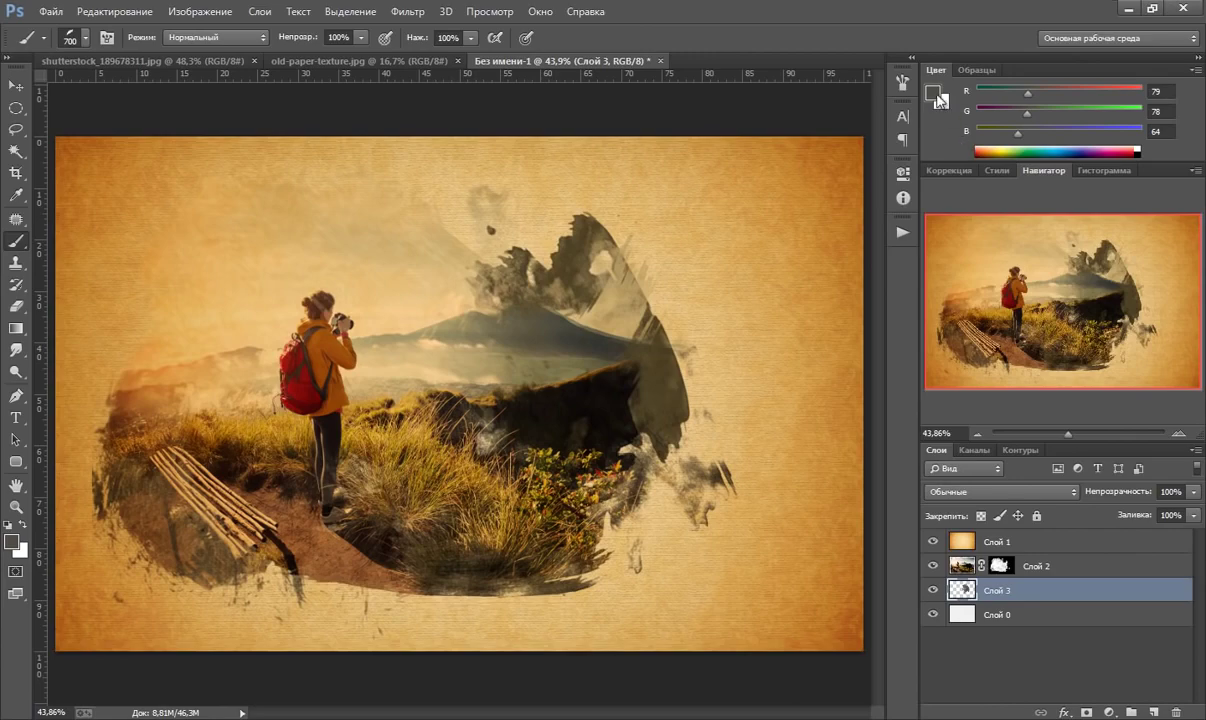
{"action": "left_click", "coordinate": [936, 96]}
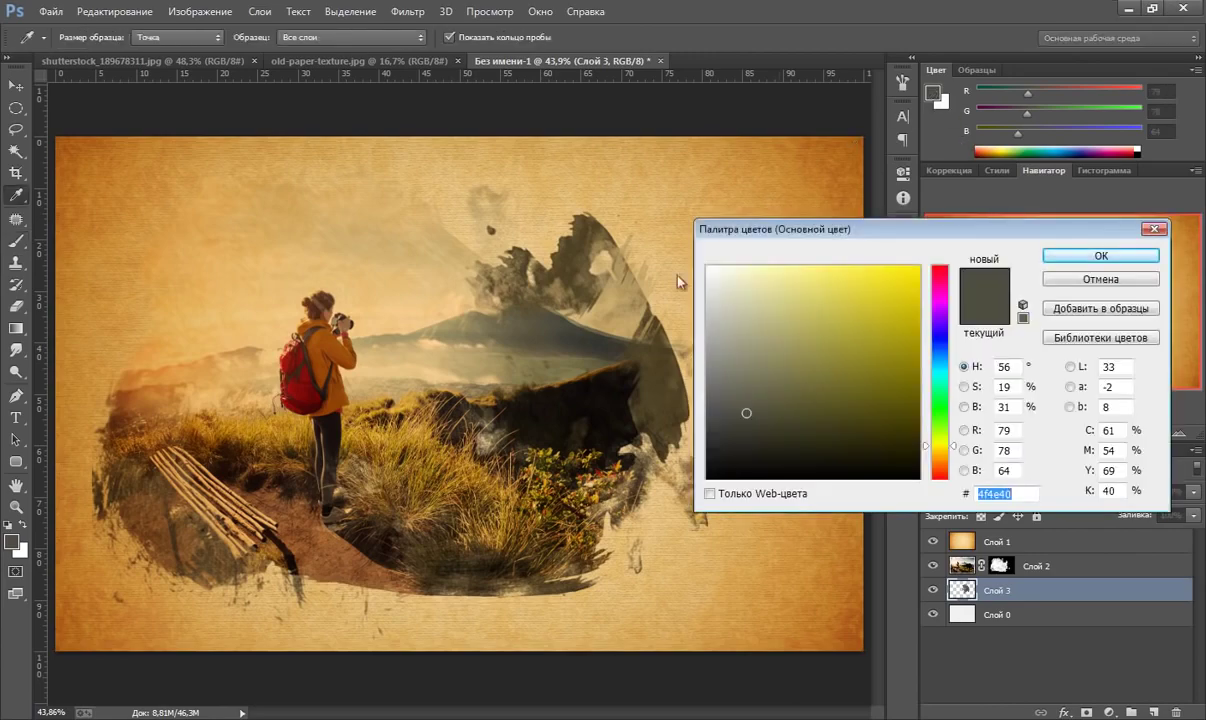
{"action": "left_click", "coordinate": [494, 362]}
{"action": "left_click", "coordinate": [1101, 256]}
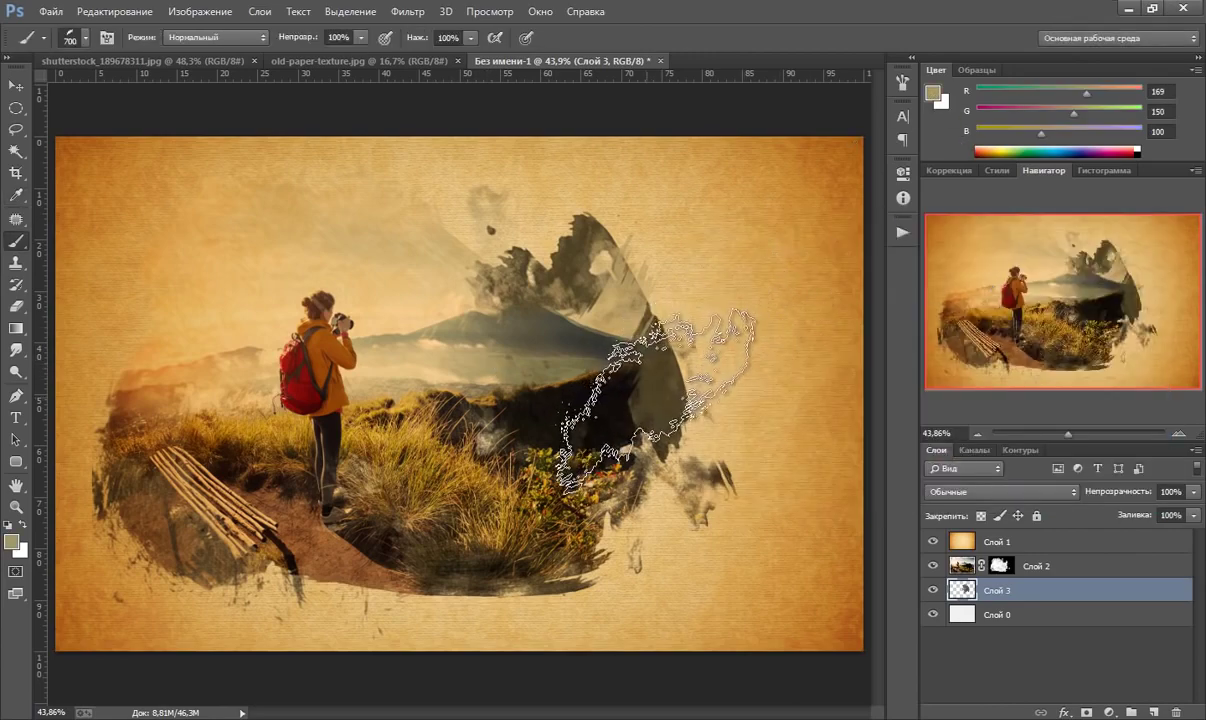
{"action": "left_click", "coordinate": [657, 400]}
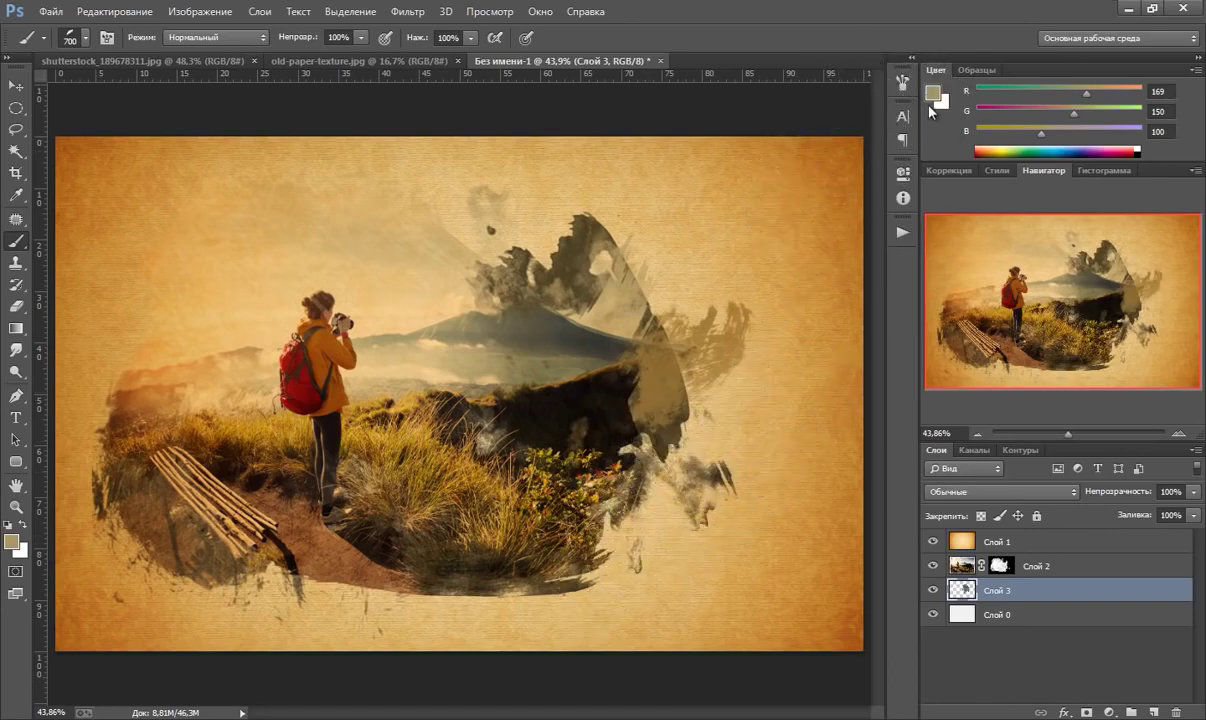
- Paint deep red #8C0C0C strokes along the left edge and beneath the bench
{"action": "left_click", "coordinate": [935, 95]}
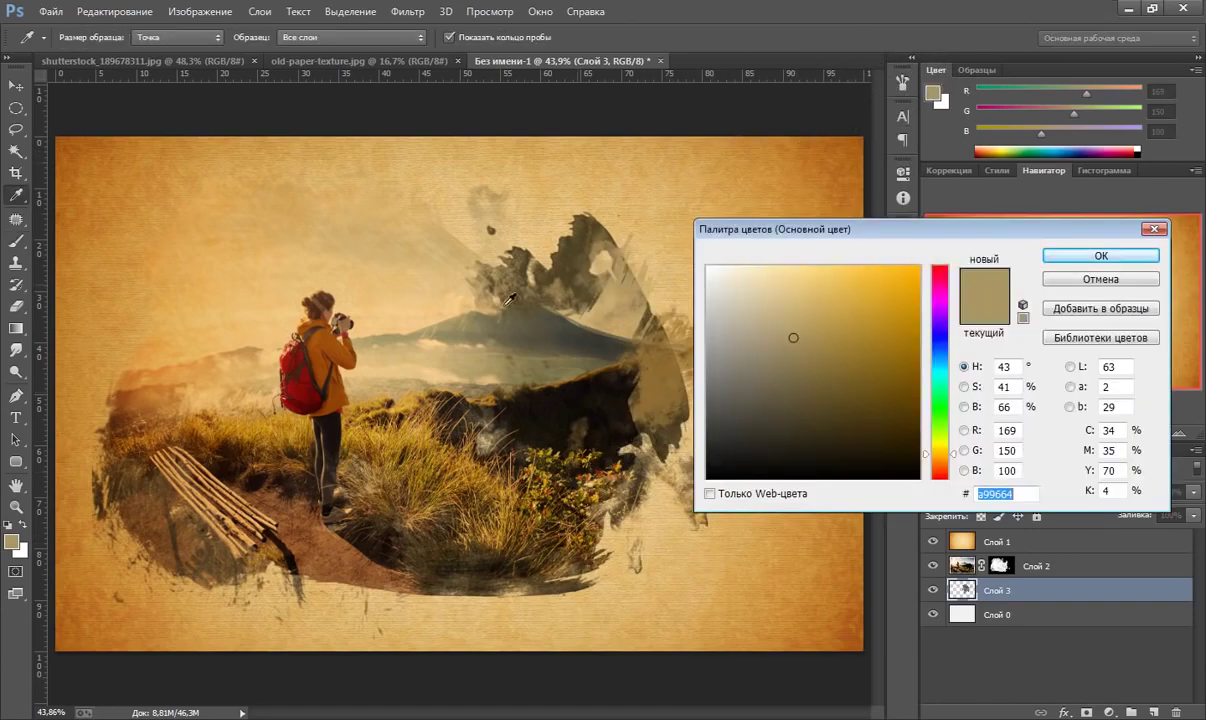
{"action": "left_click", "coordinate": [300, 390]}
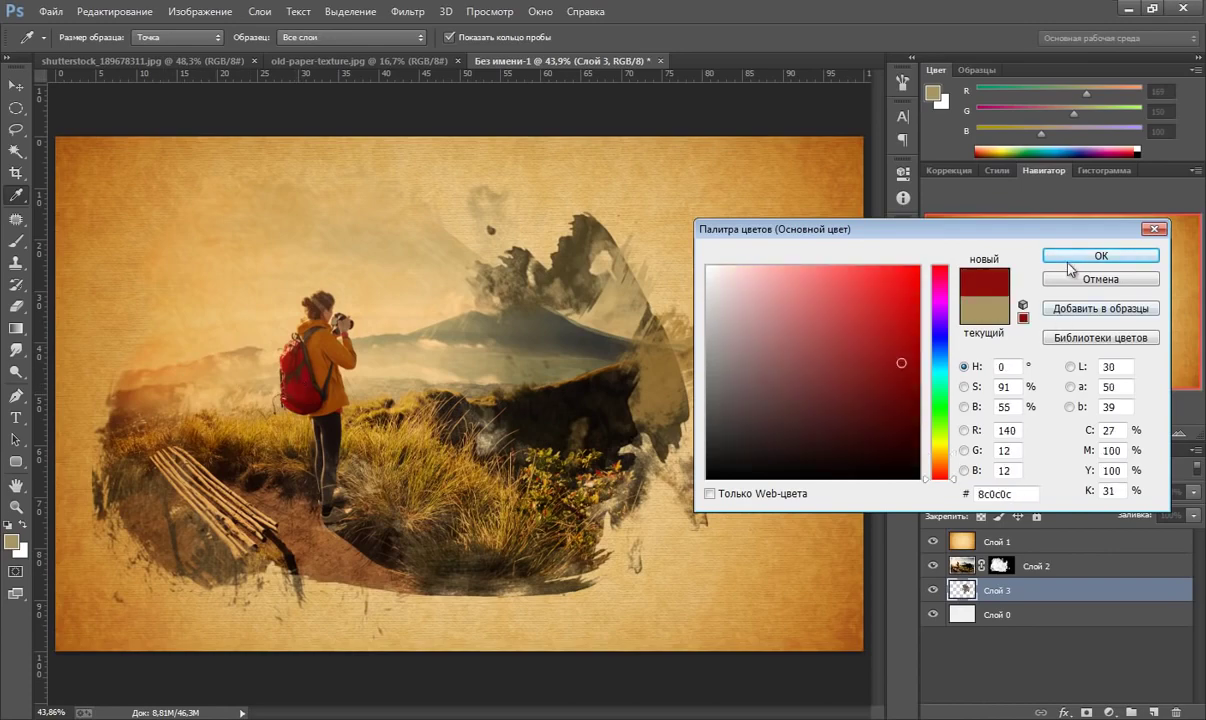
{"action": "left_click", "coordinate": [1100, 256]}
{"action": "left_click", "coordinate": [150, 395]}
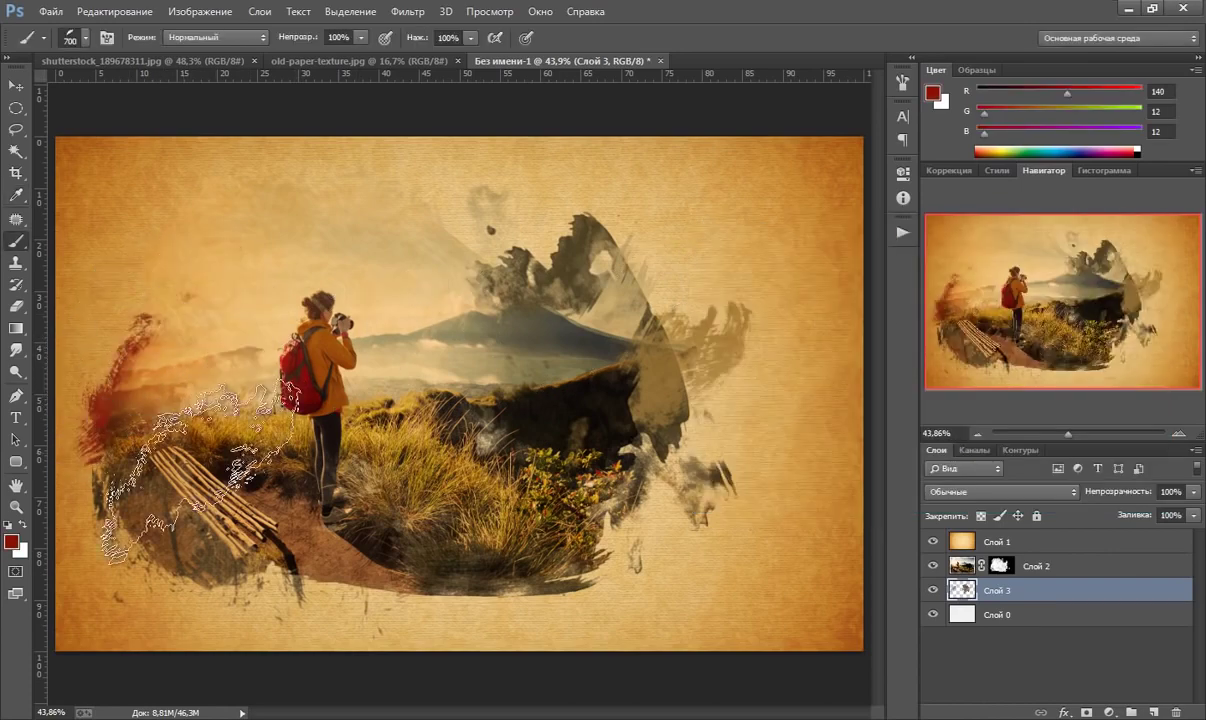
{"action": "left_click", "coordinate": [378, 546]}
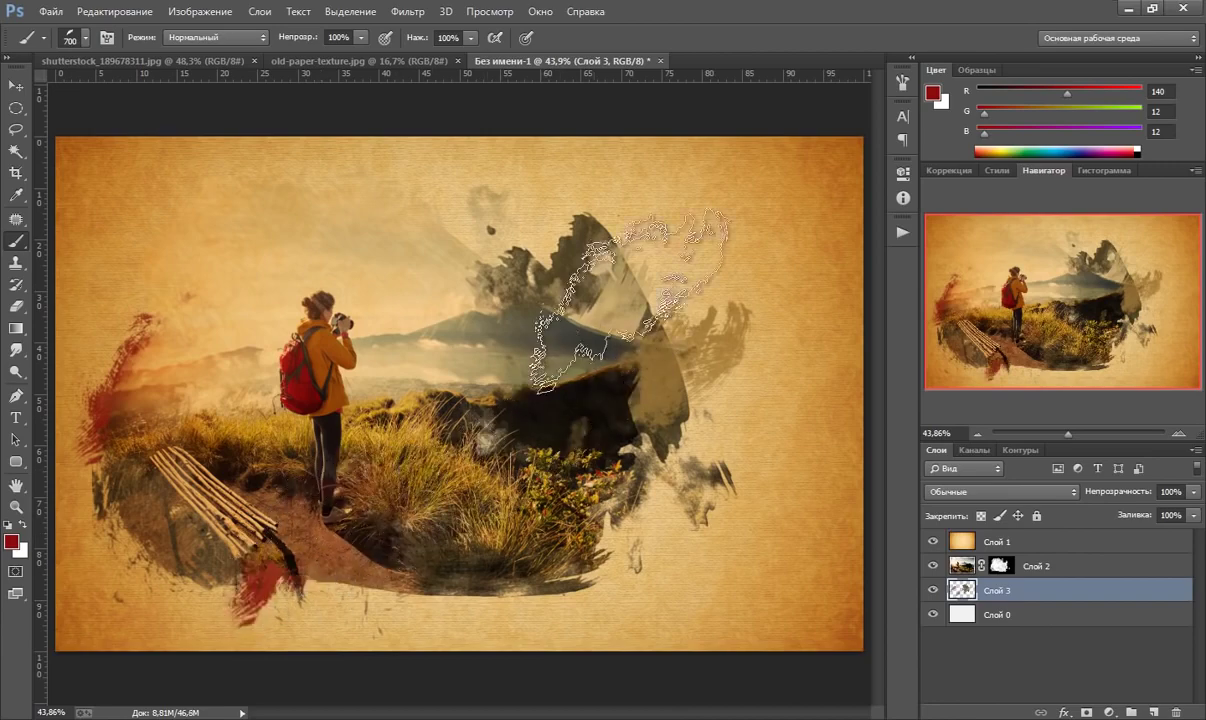
{"action": "left_click", "coordinate": [76, 40]}
- Choose the 2352 grunge brush tip and resize it to about 1100 px
{"action": "scroll", "coordinate": [199, 243], "scroll_direction": "up", "scroll_amount": 2}
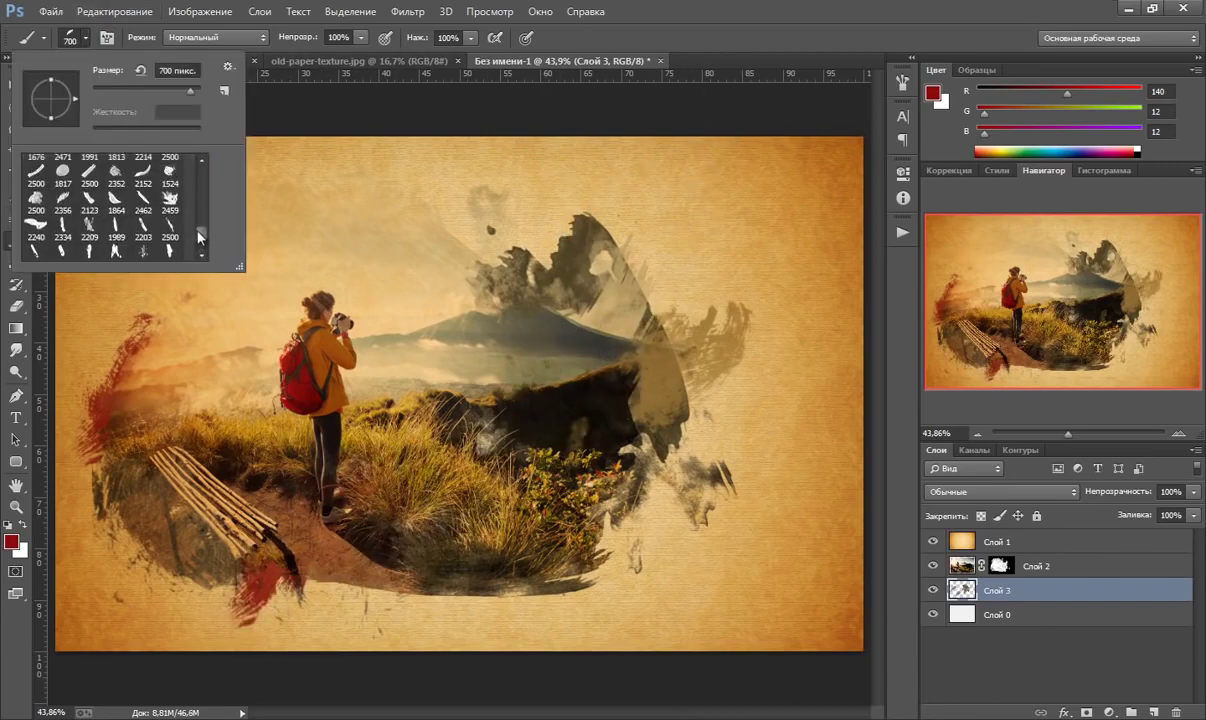
{"action": "left_click", "coordinate": [170, 195]}
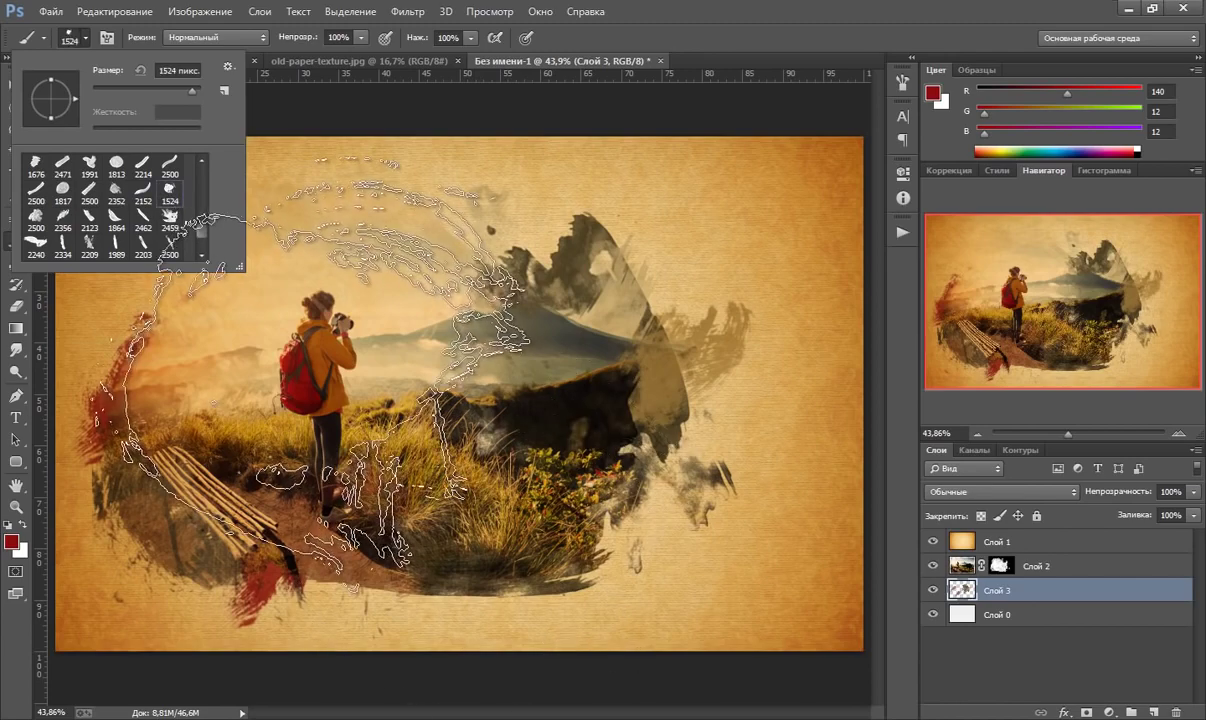
{"action": "left_click", "coordinate": [118, 190]}
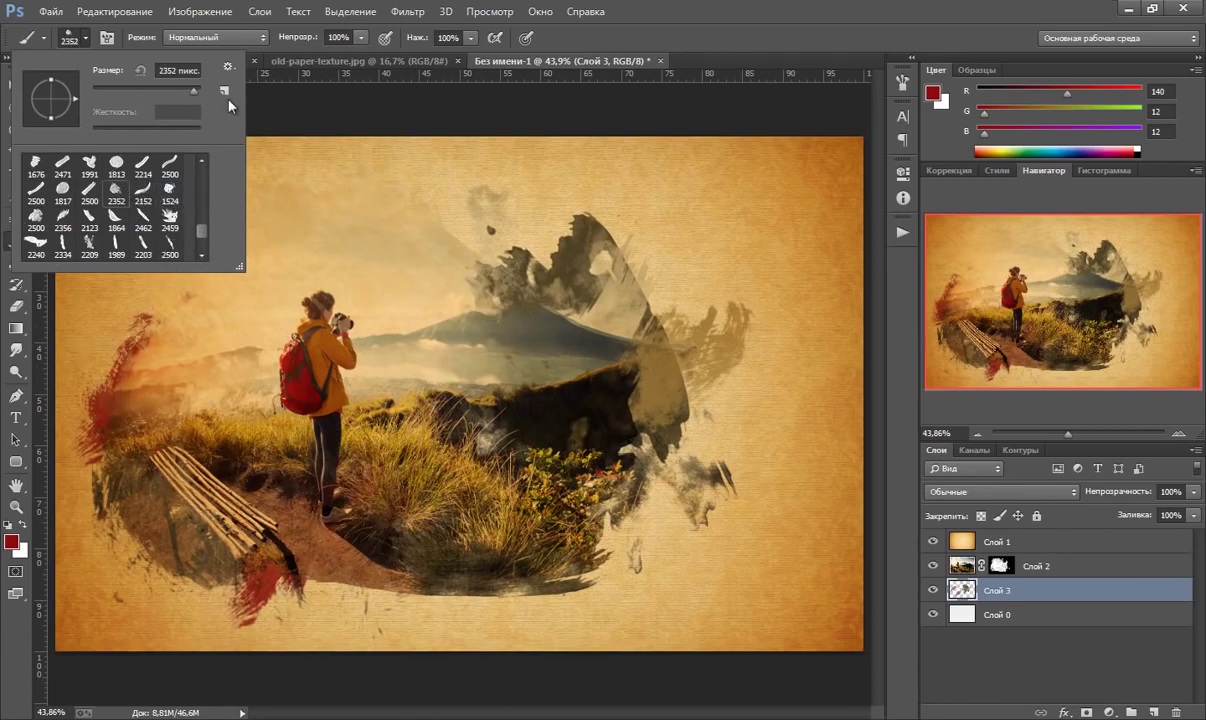
{"action": "type", "text": "400"}
{"action": "key", "text": "Return"}
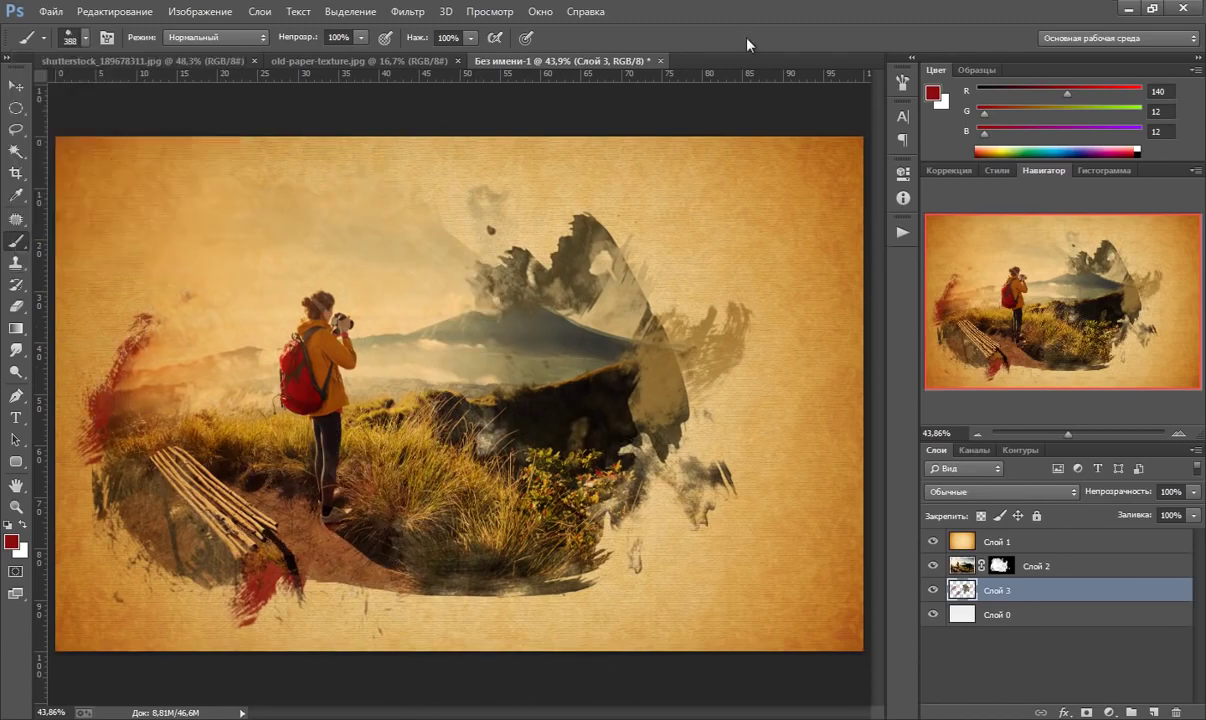
{"action": "key", "text": "bracketright"}
{"action": "key", "text": "bracketright"}
{"action": "key", "text": "bracketright"}
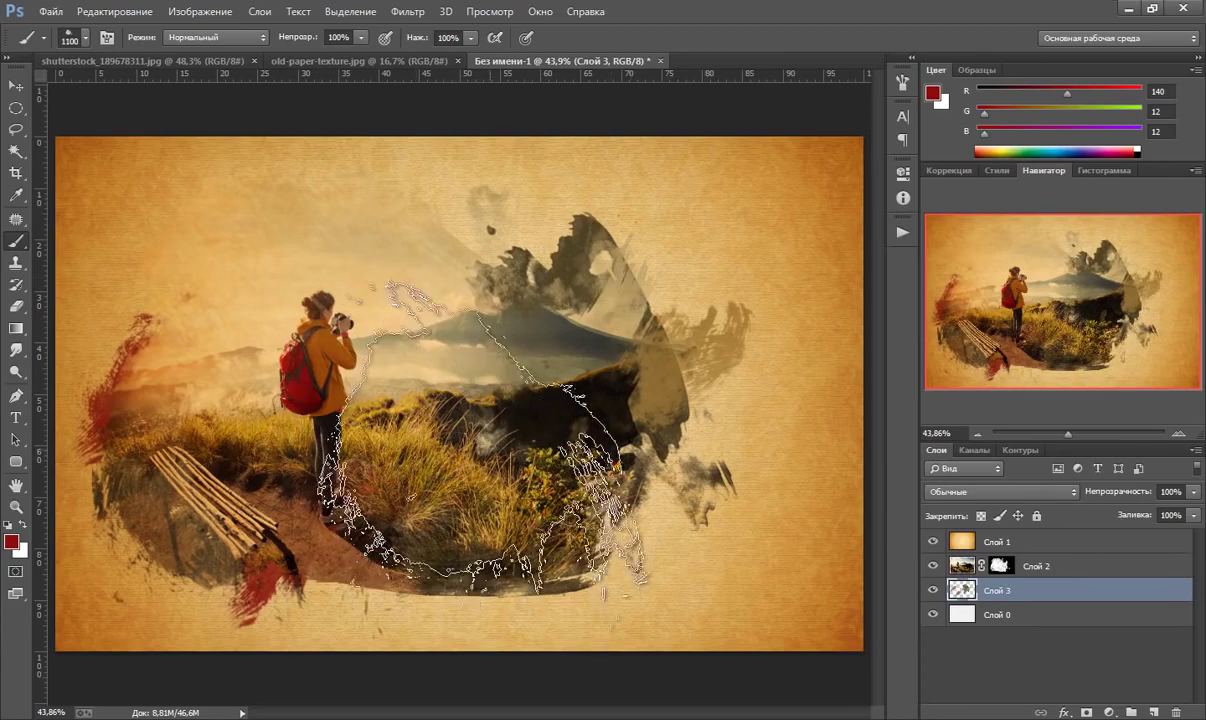
- Sample a gold tone, then make dark olive #4a4109 from the photo the foreground colour
{"action": "left_click", "coordinate": [932, 93]}
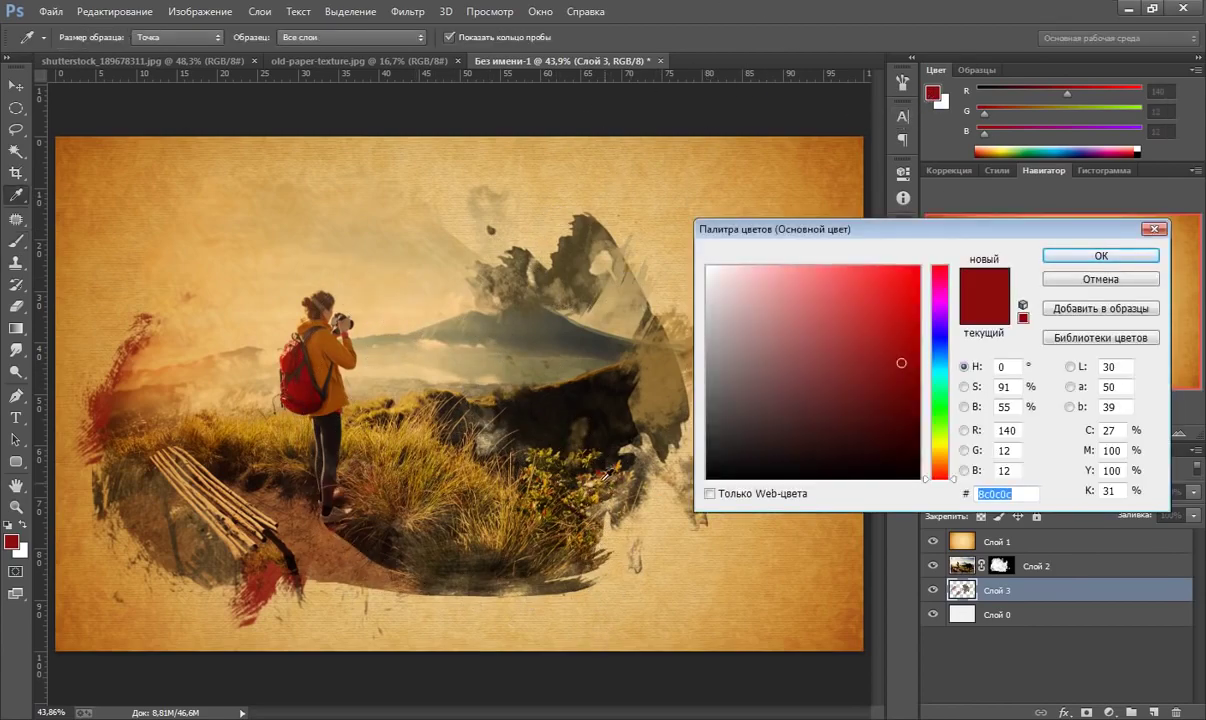
{"action": "left_click", "coordinate": [548, 447]}
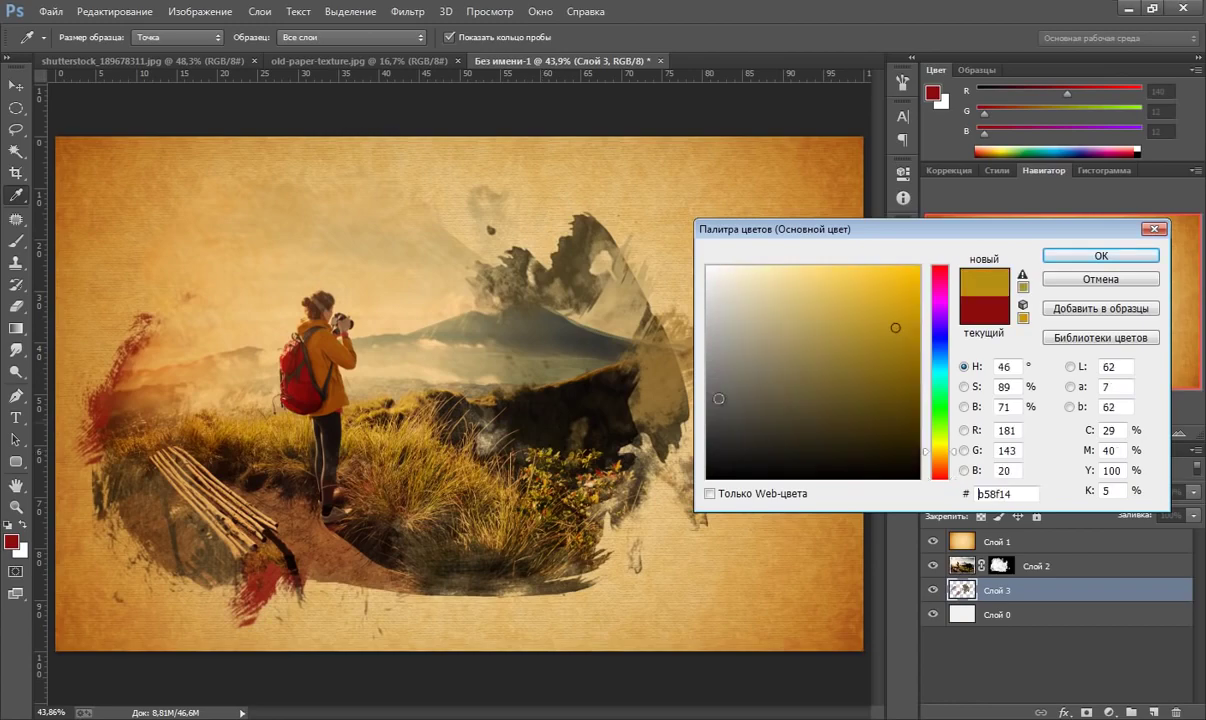
{"action": "left_click", "coordinate": [1101, 256]}
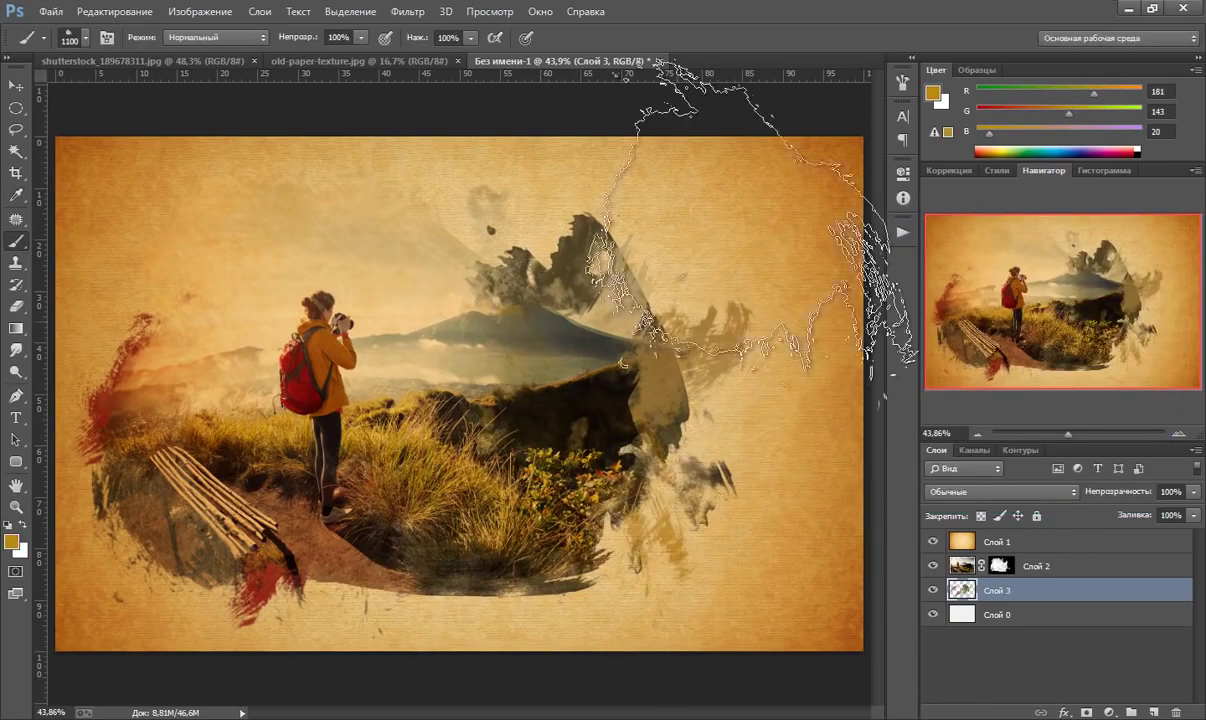
{"action": "left_click", "coordinate": [935, 96]}
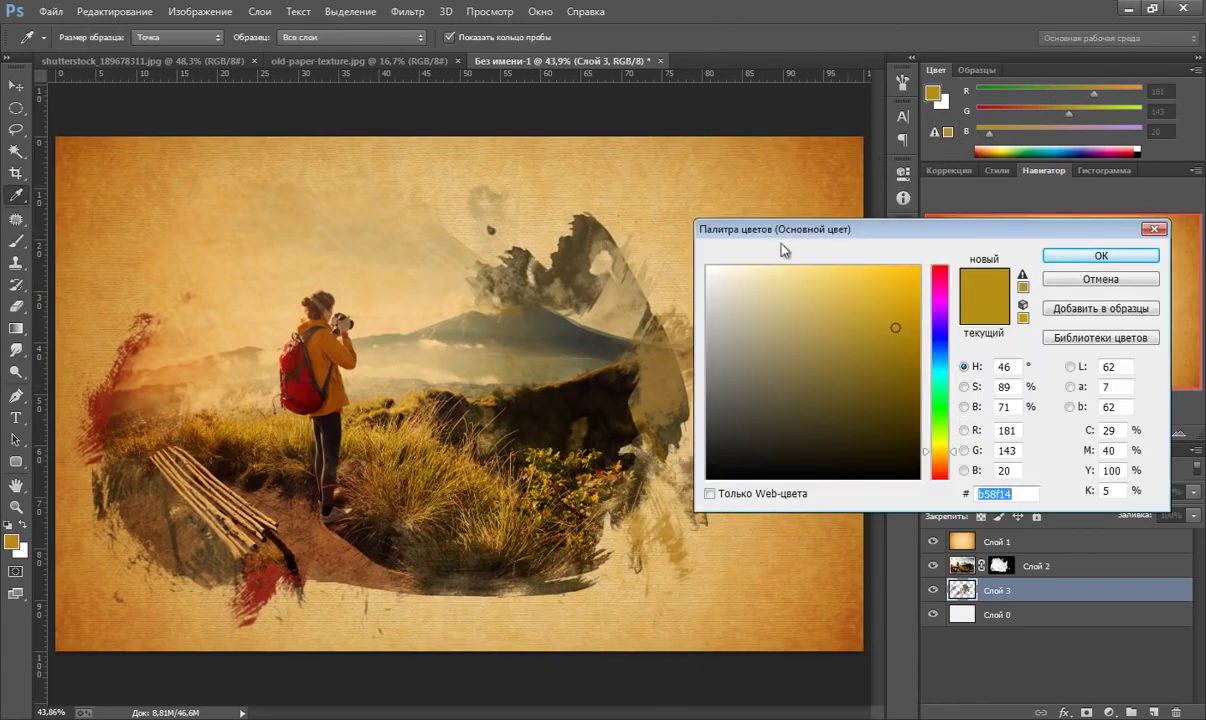
{"action": "left_click", "coordinate": [518, 438]}
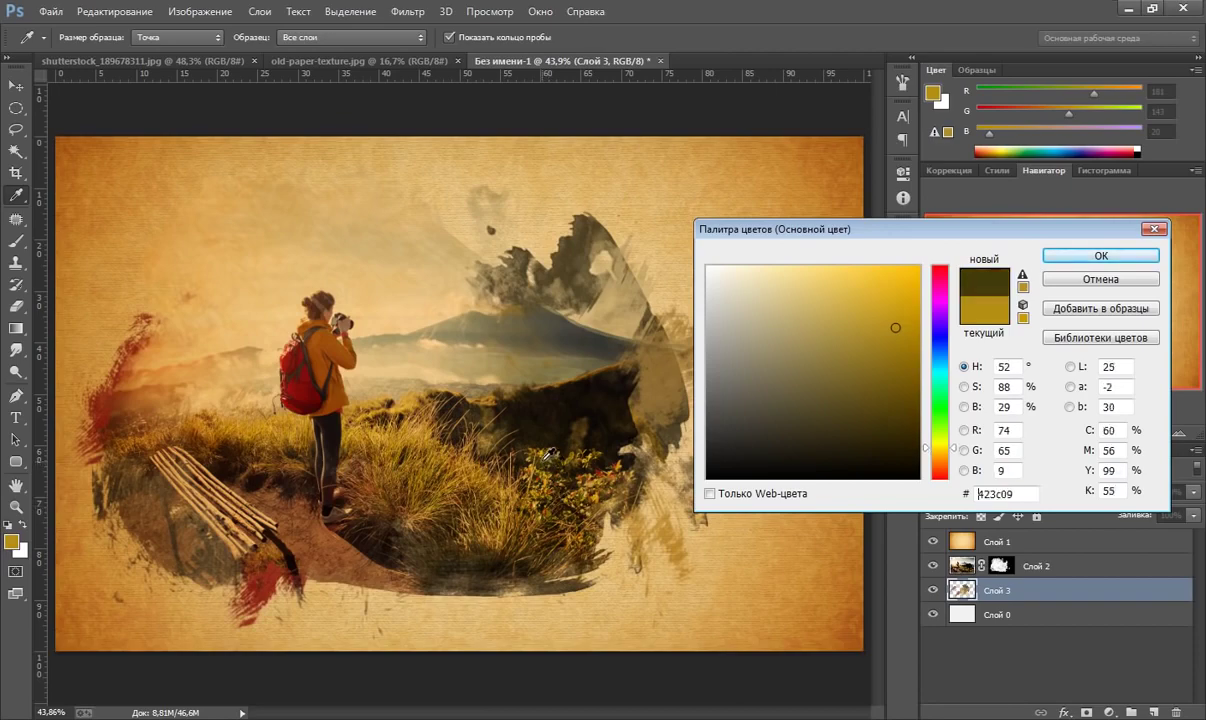
{"action": "left_click", "coordinate": [1055, 260]}
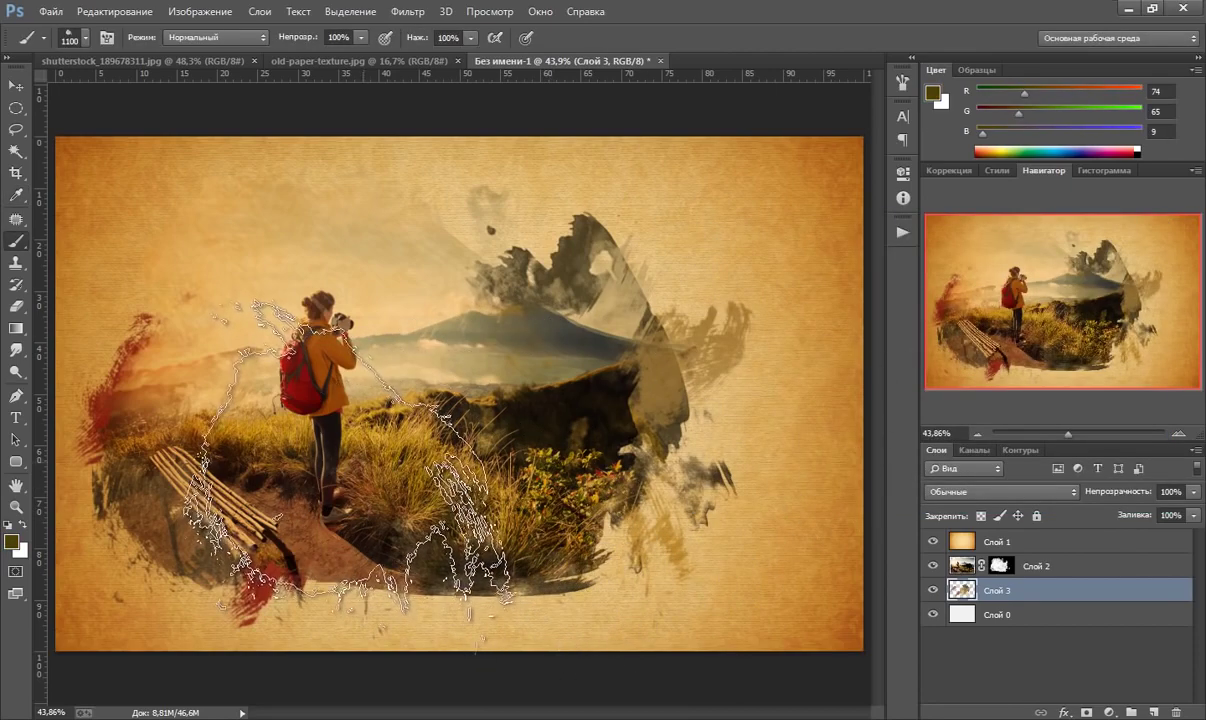
- Rotate the brush tip to about 92° and stamp dark olive texture beside the mountain
{"action": "key", "text": "F5"}
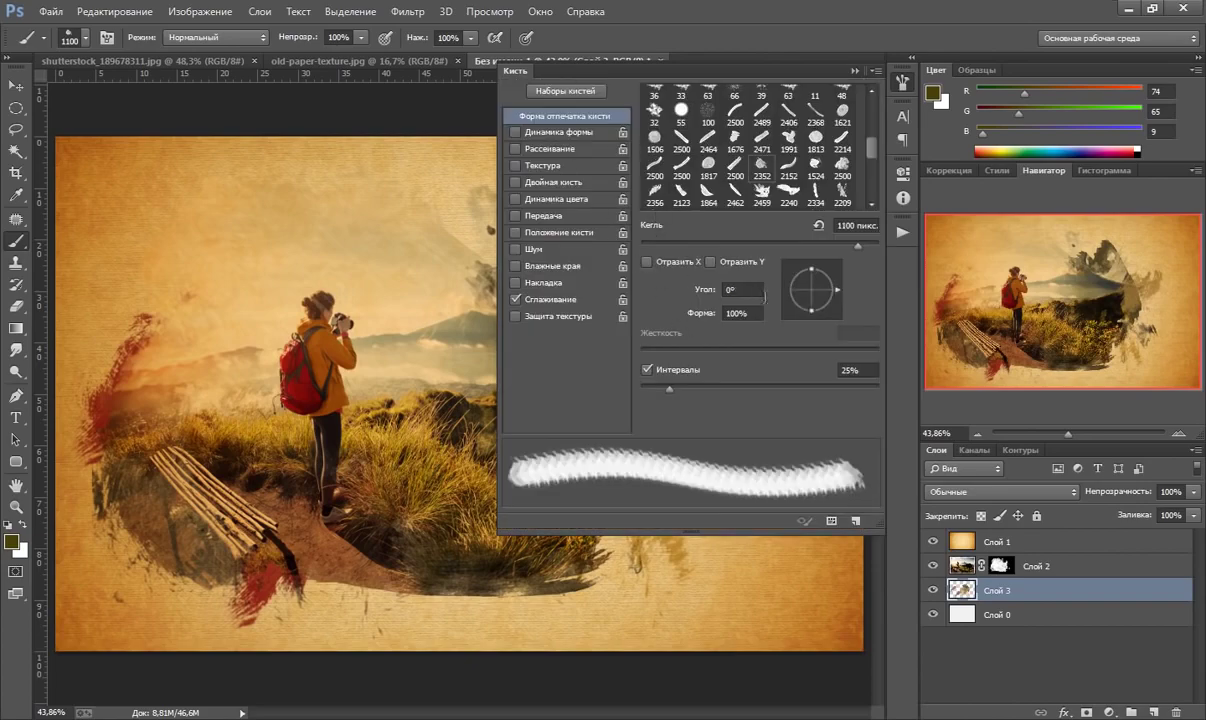
{"action": "left_click_drag", "start_coordinate": [831, 291], "coordinate": [765, 254]}
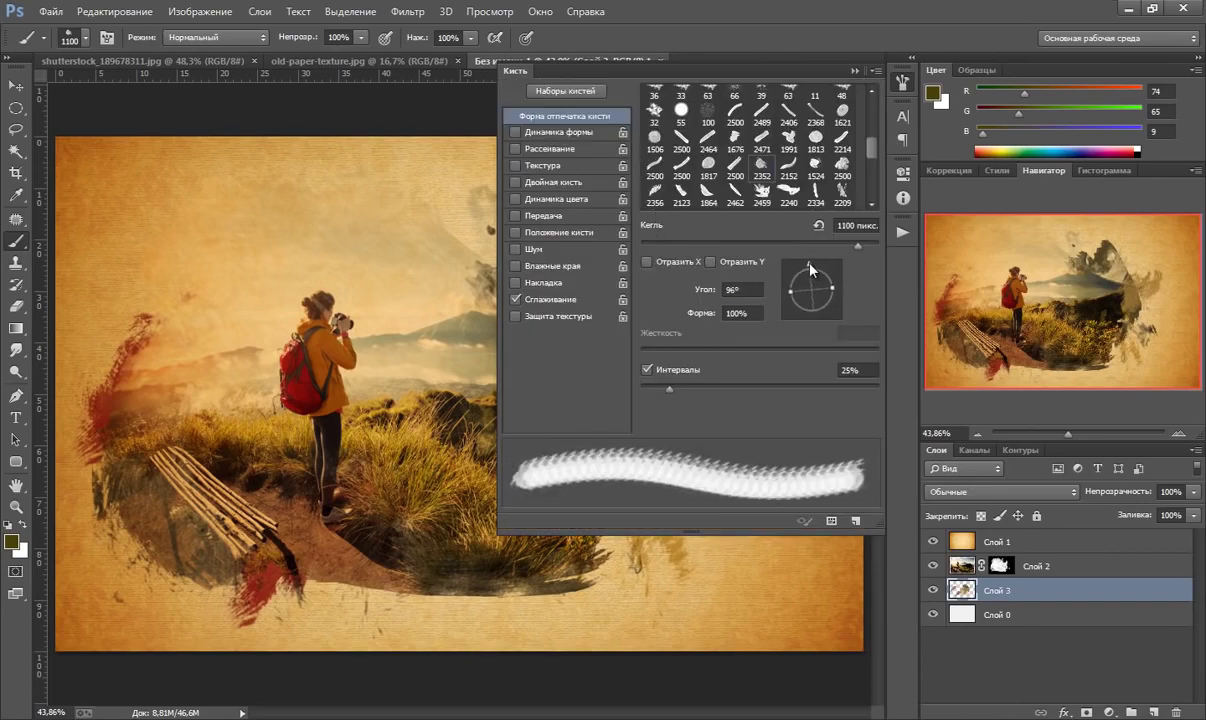
{"action": "left_click", "coordinate": [901, 80]}
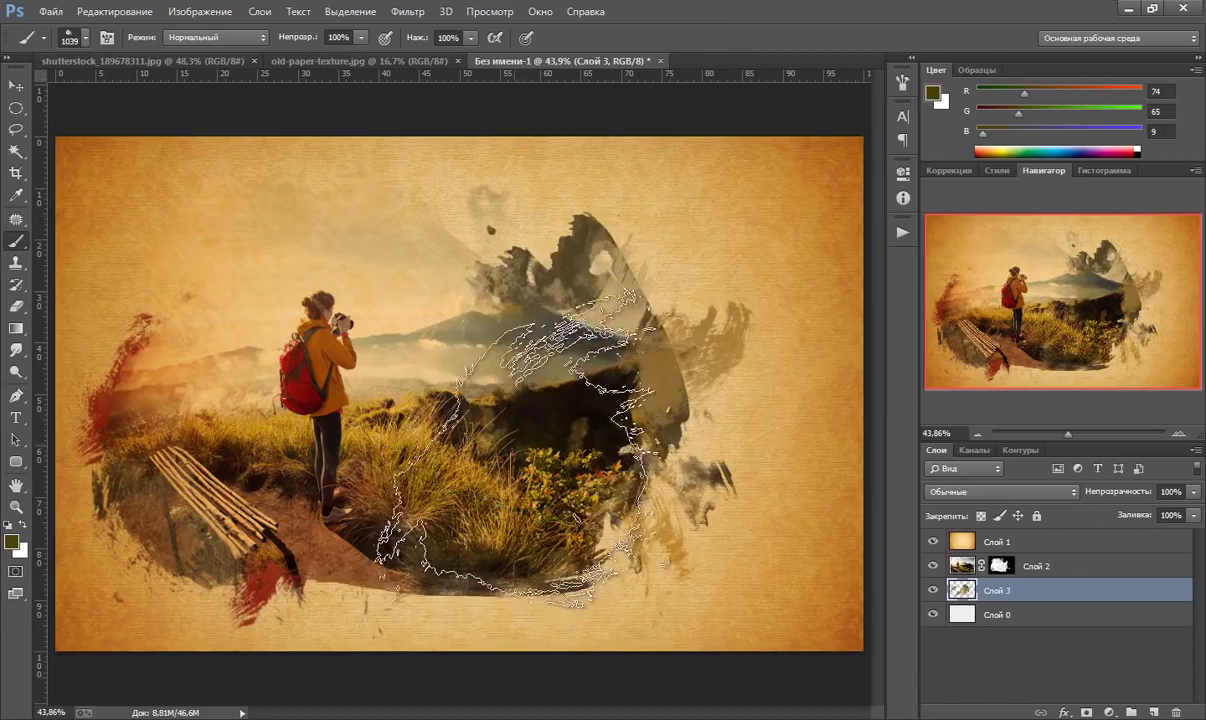
{"action": "left_click", "coordinate": [440, 290]}
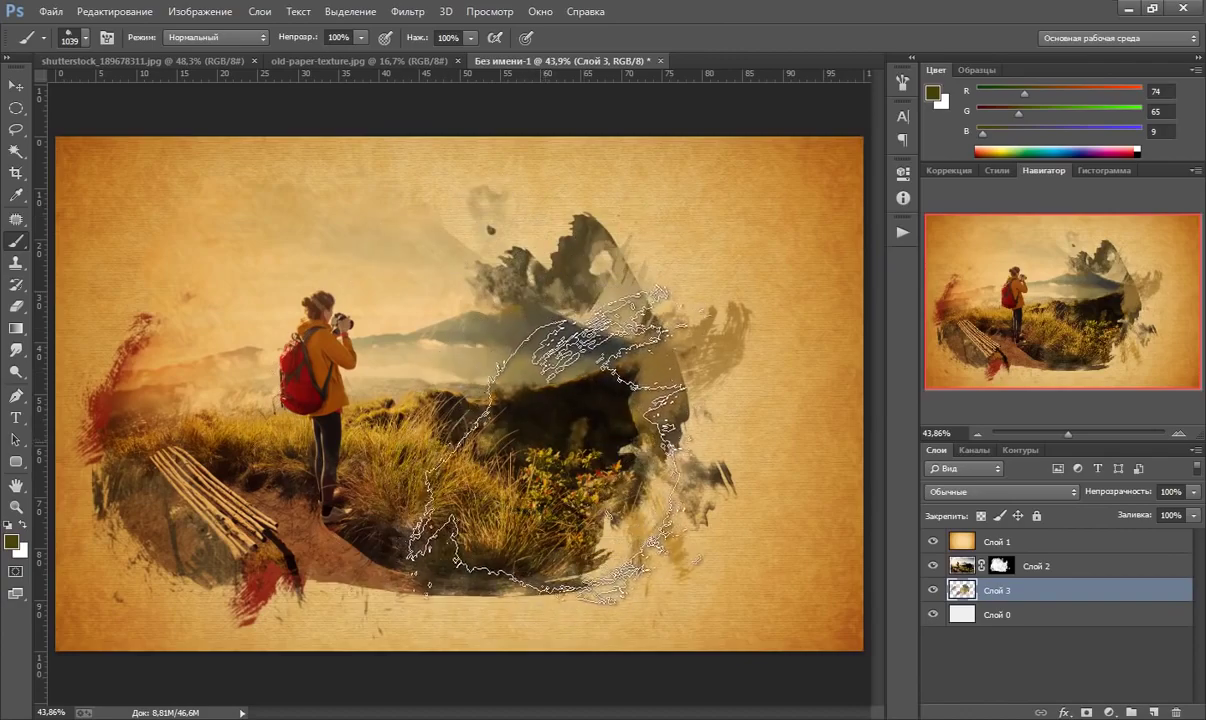
- Fine-tune the brush tip angle in the Brush settings panel
{"action": "left_click", "coordinate": [902, 82]}
{"action": "left_click_drag", "start_coordinate": [813, 266], "coordinate": [812, 268]}
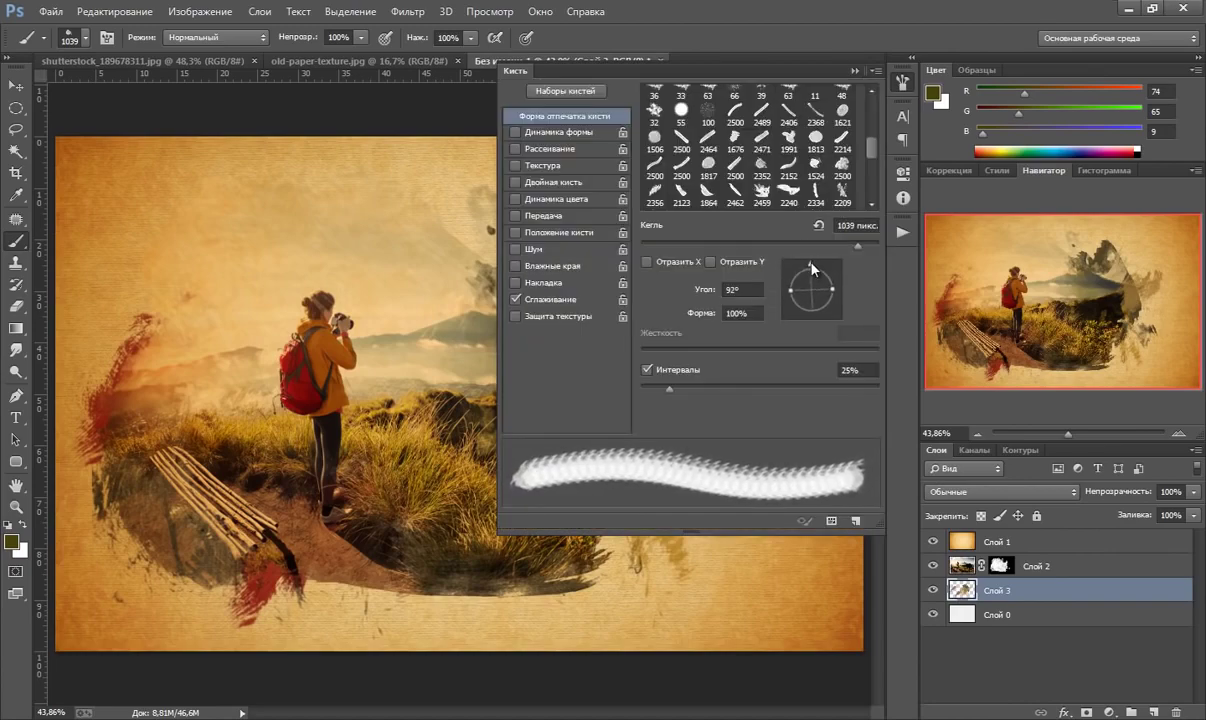
{"action": "left_click", "coordinate": [853, 73]}
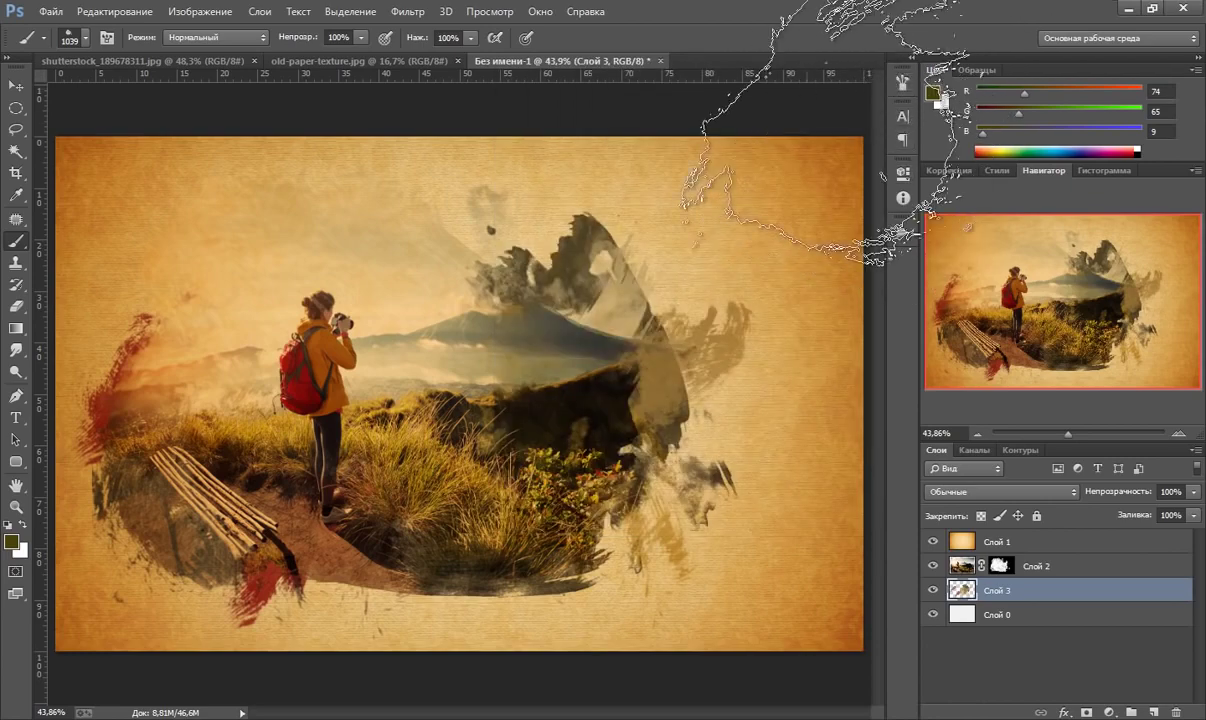
{"action": "left_click", "coordinate": [540, 12]}
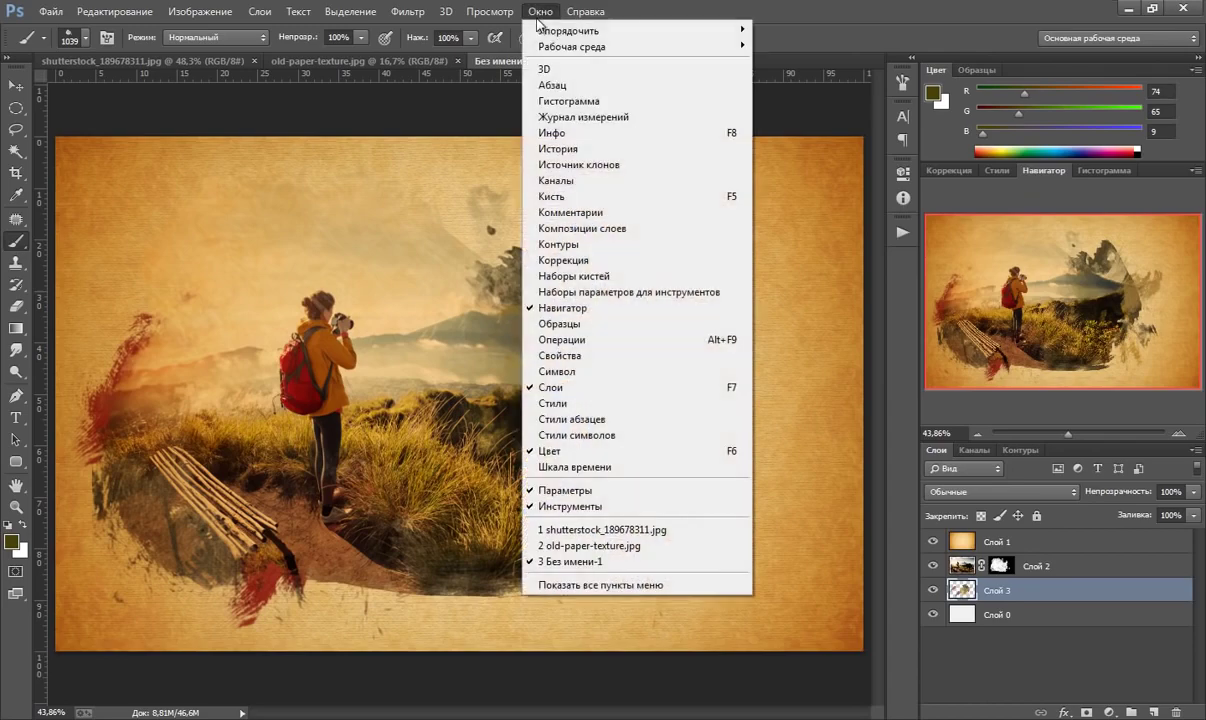
{"action": "left_click", "coordinate": [541, 199]}
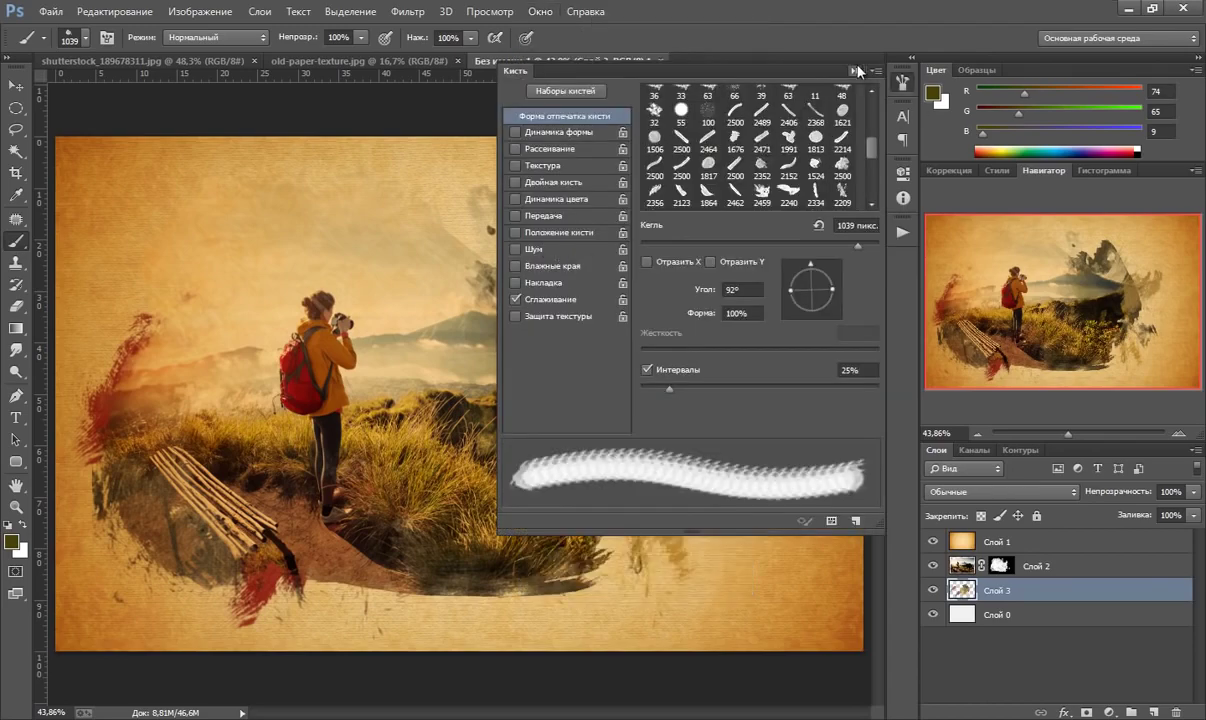
{"action": "left_click", "coordinate": [903, 80]}
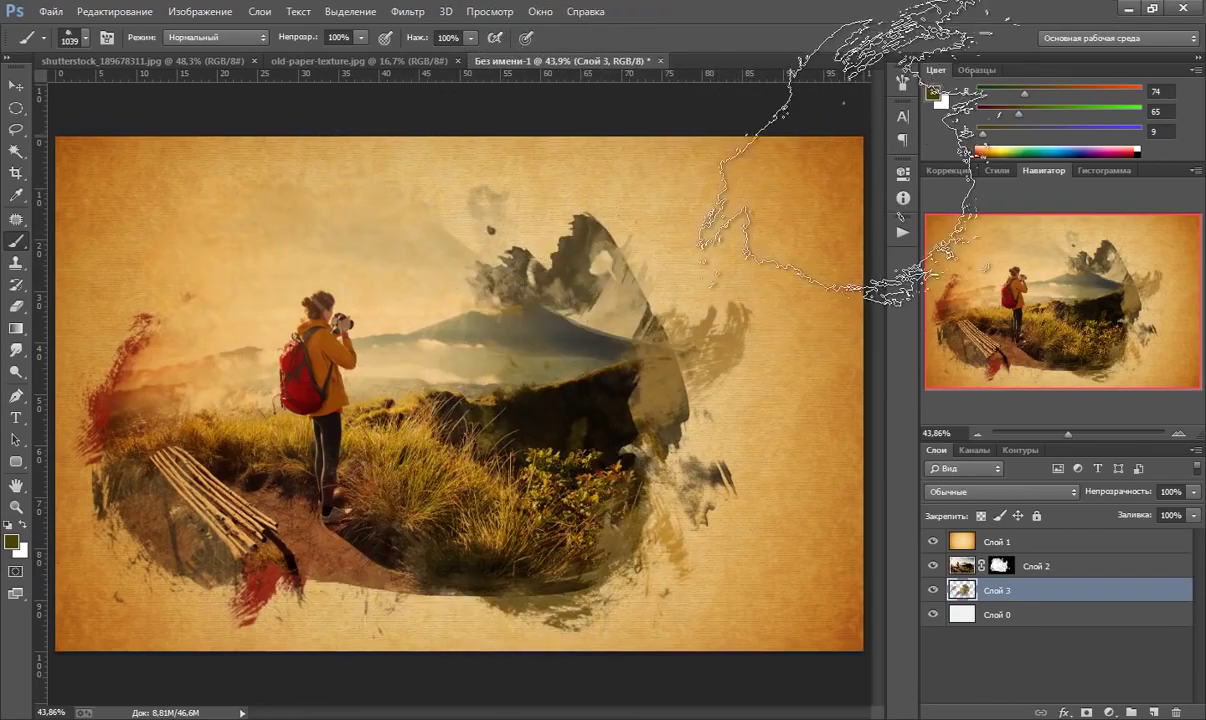
- Choose the 2459 grunge brush tip from the preset picker
{"action": "left_click", "coordinate": [80, 37]}
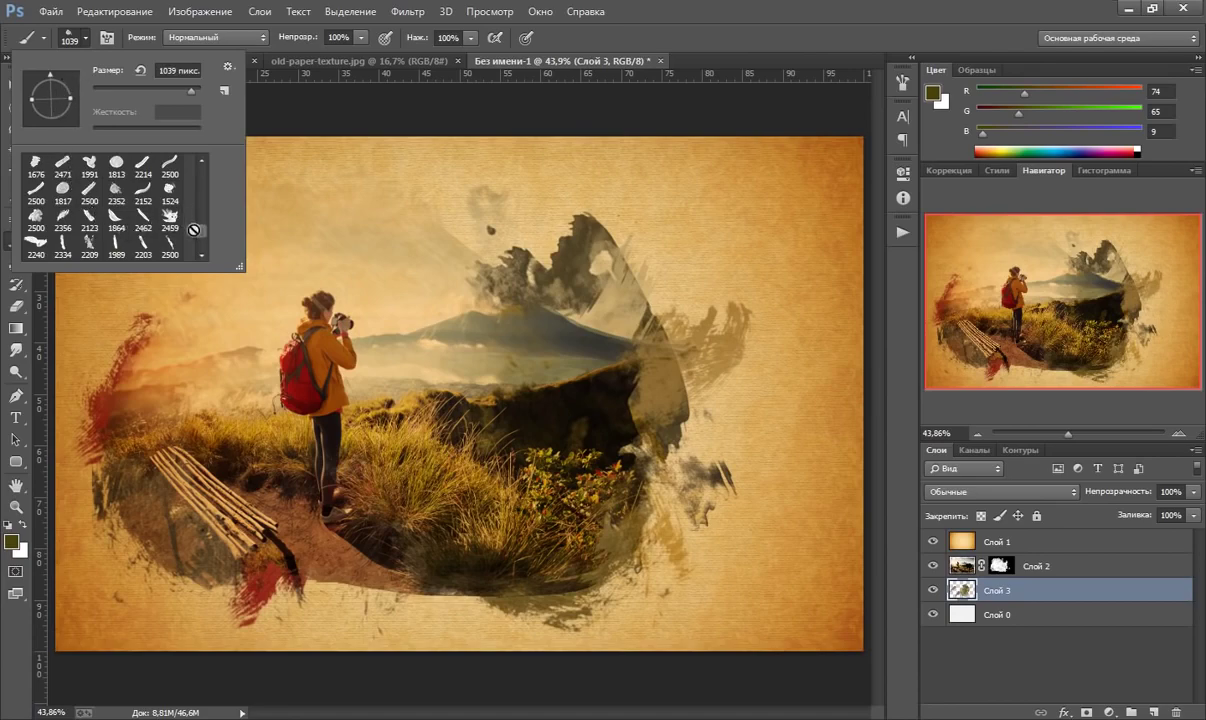
{"action": "left_click_drag", "start_coordinate": [202, 237], "coordinate": [203, 233]}
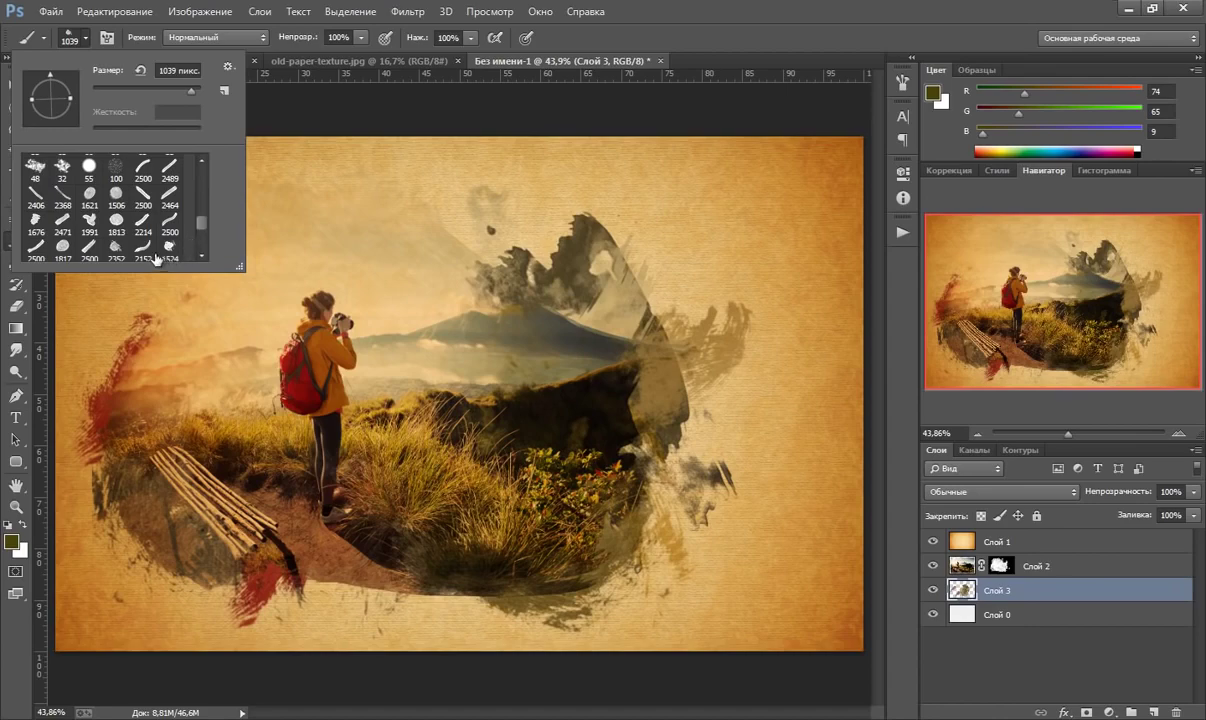
{"action": "scroll", "coordinate": [190, 214], "scroll_direction": "down", "scroll_amount": 2}
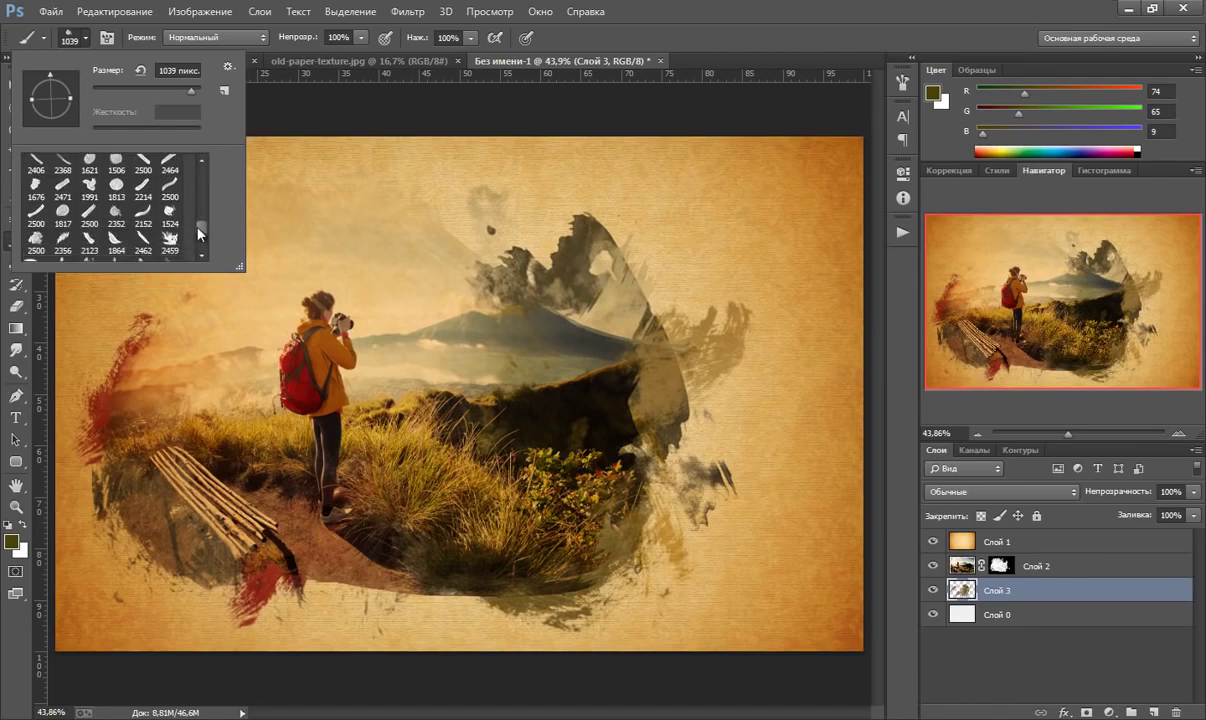
{"action": "left_click", "coordinate": [167, 240]}
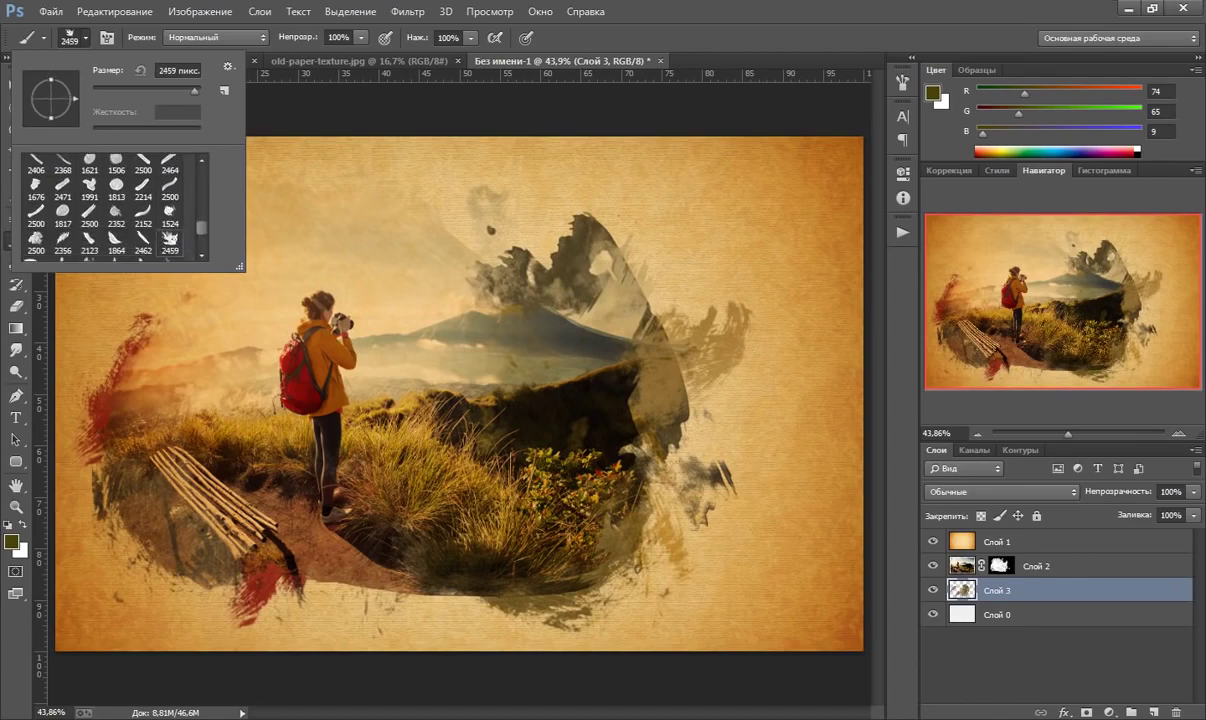
- Resize the grunge brush to about 800 px with the bracket keys
{"action": "left_click", "coordinate": [774, 14]}
{"action": "key", "text": "bracketleft"}
{"action": "key", "text": "bracketleft"}
{"action": "key", "text": "bracketleft"}
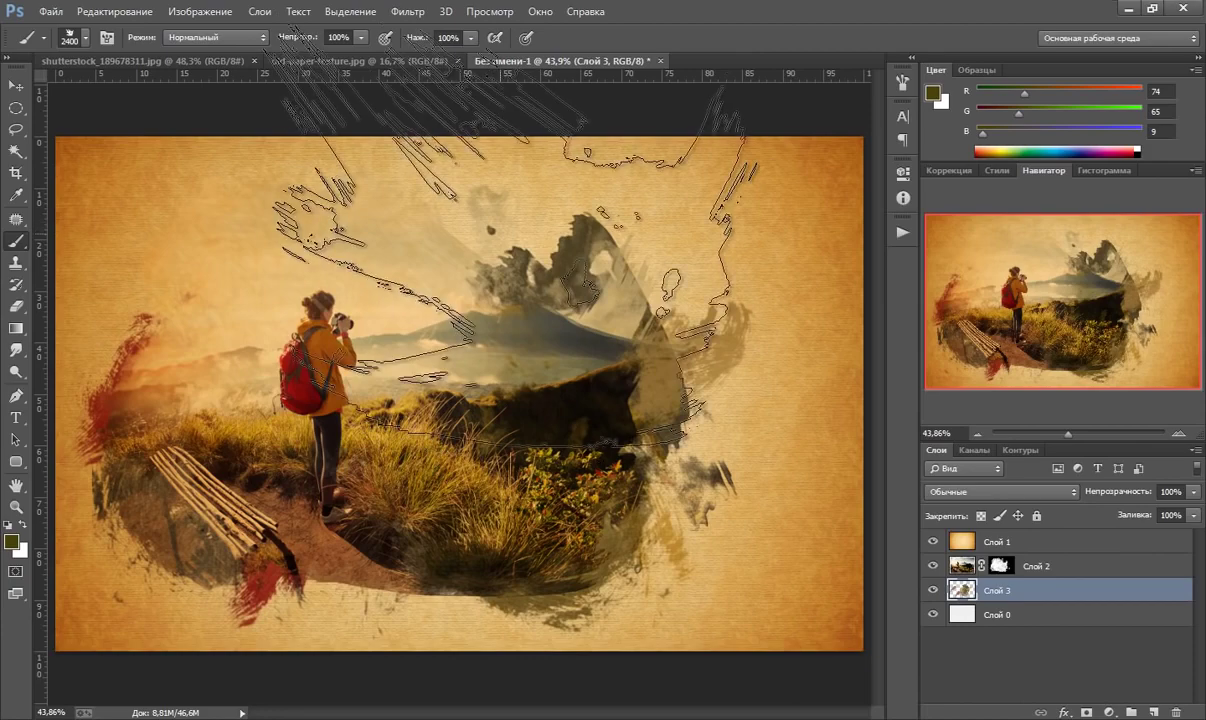
{"action": "key", "text": "bracketleft"}
{"action": "key", "text": "bracketleft"}
{"action": "key", "text": "bracketleft"}
{"action": "key", "text": "bracketleft"}
{"action": "key", "text": "bracketleft"}
{"action": "key", "text": "bracketleft"}
{"action": "key", "text": "bracketleft"}
{"action": "key", "text": "bracketleft"}
{"action": "key", "text": "bracketleft"}
{"action": "key", "text": "bracketright"}
{"action": "key", "text": "bracketright"}
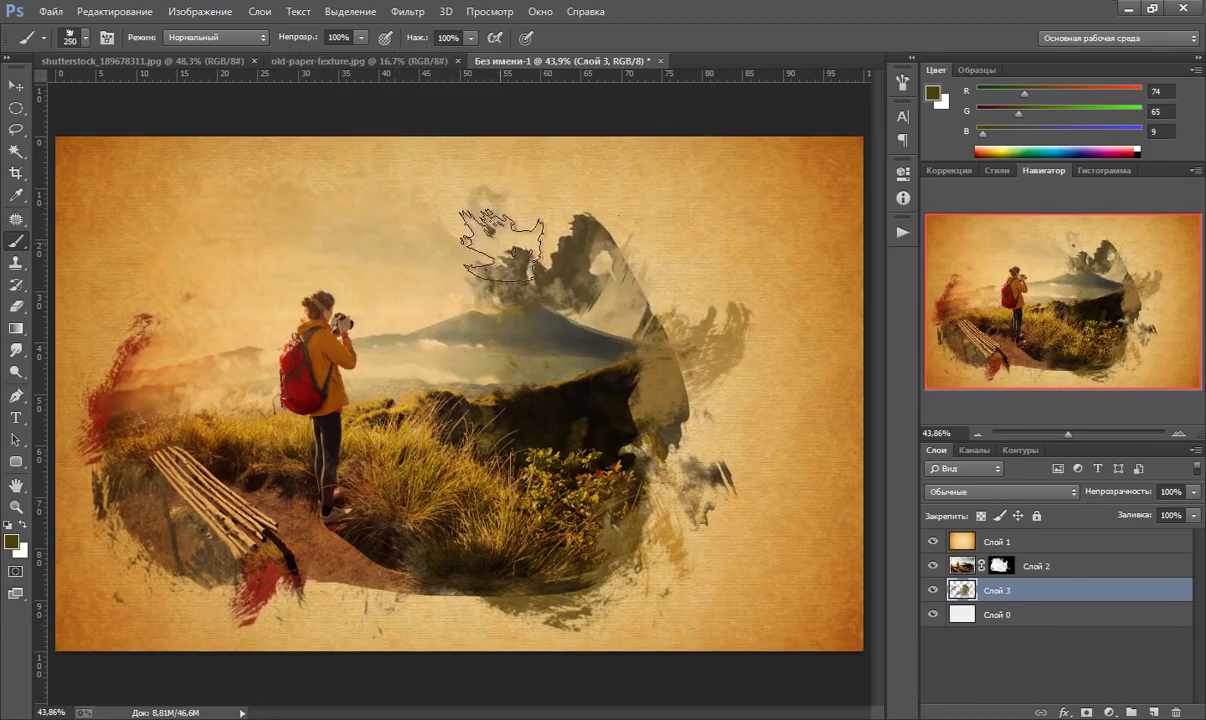
{"action": "key", "text": "bracketright"}
{"action": "key", "text": "bracketright"}
{"action": "key", "text": "bracketright"}
{"action": "key", "text": "bracketright"}
{"action": "key", "text": "bracketright"}
{"action": "key", "text": "bracketright"}
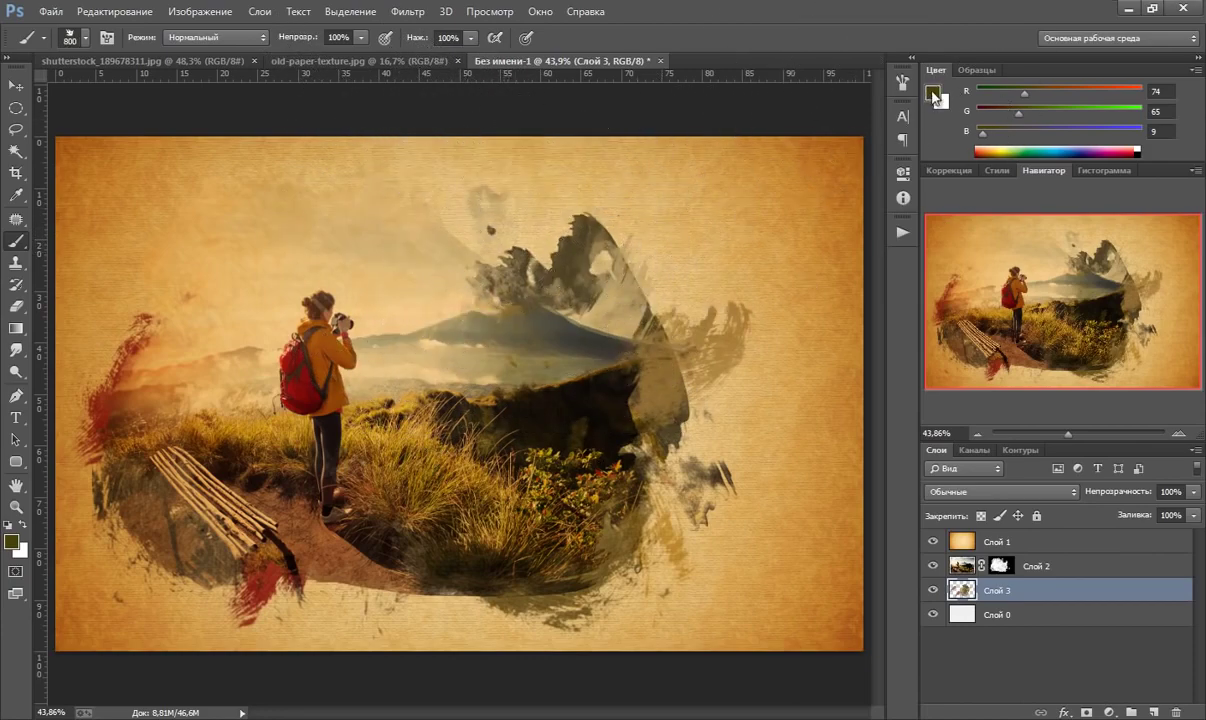
- Sample orange #cc7c31 from the photo and paint streaks above-left of the hiker
{"action": "left_click", "coordinate": [932, 93]}
{"action": "left_click", "coordinate": [143, 368]}
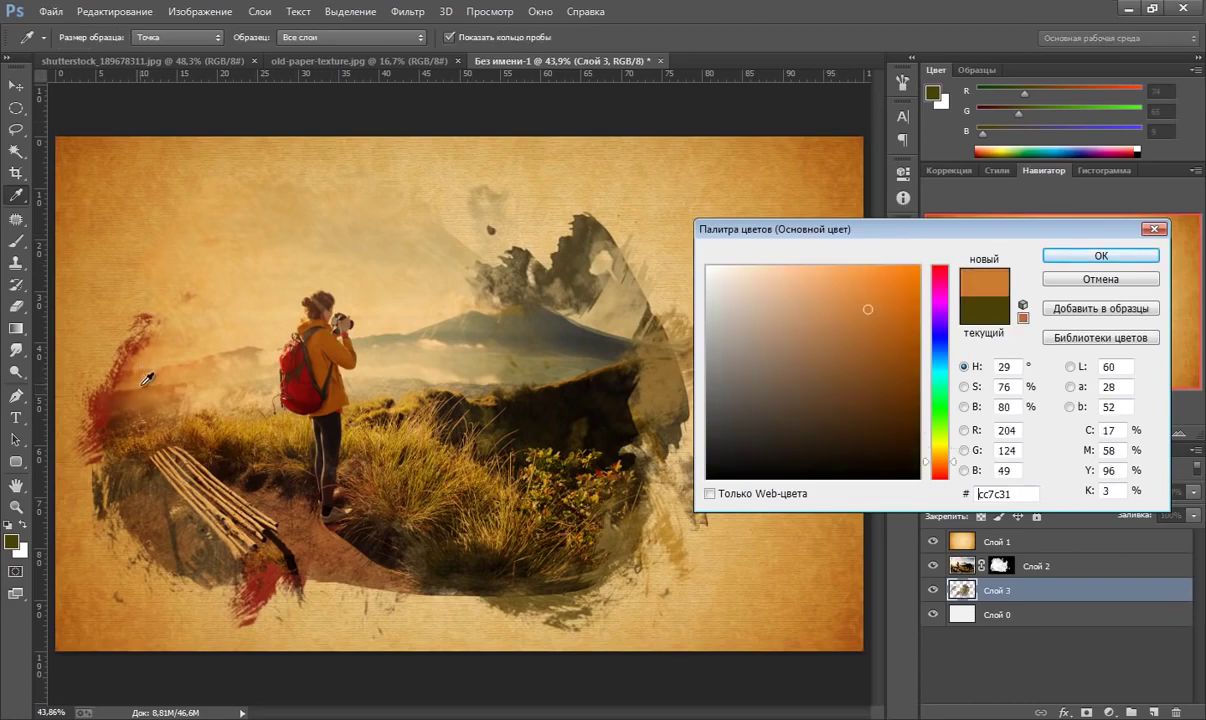
{"action": "left_click", "coordinate": [1100, 256]}
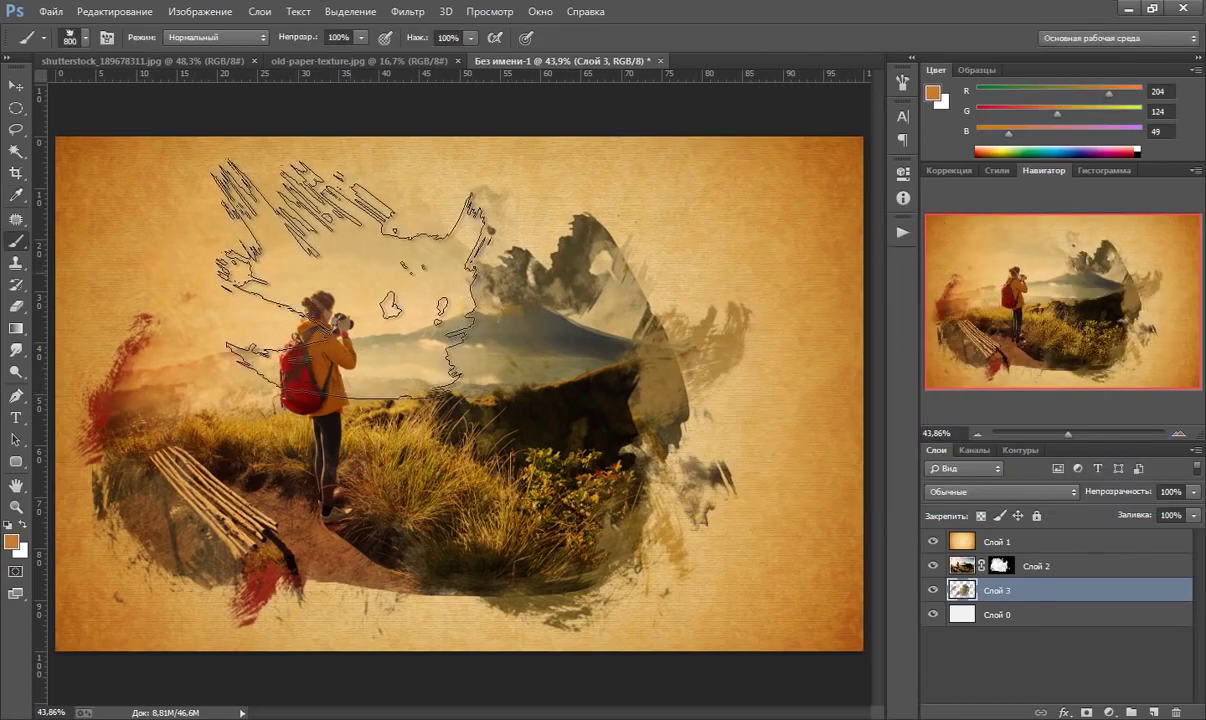
{"action": "left_click_drag", "start_coordinate": [375, 280], "coordinate": [530, 305]}
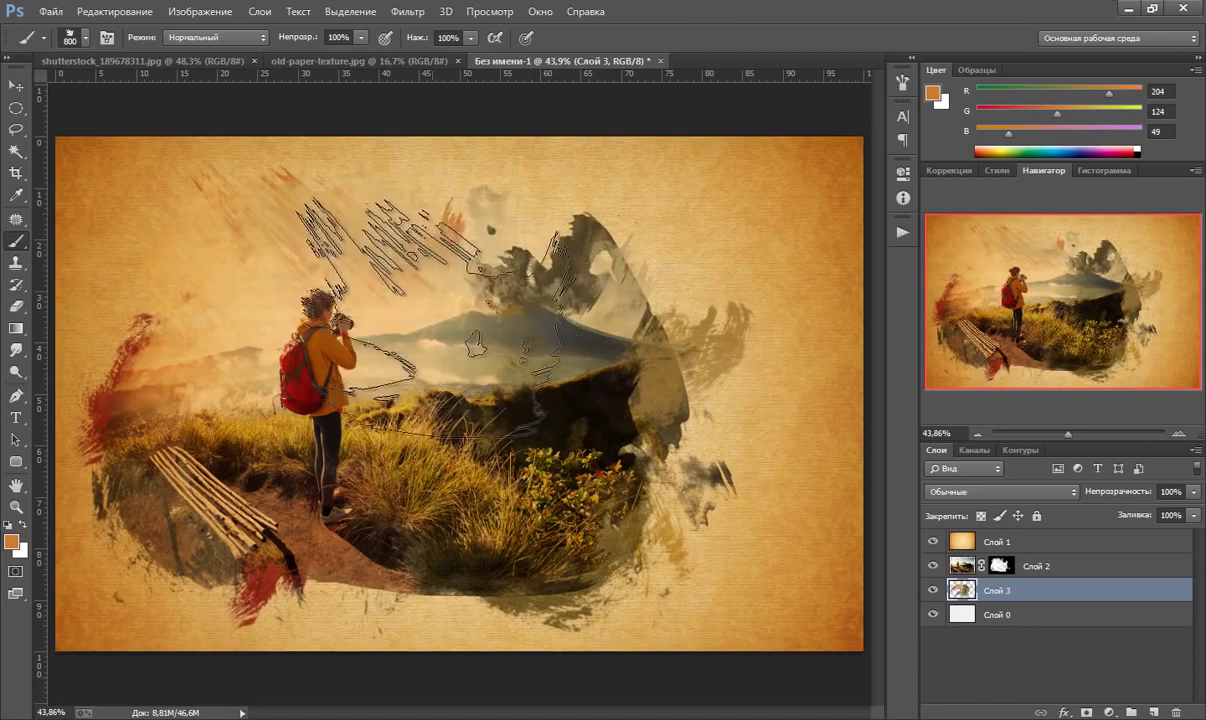
- Switch to a different grunge tip and paint orange marks over the upper sky
{"action": "left_click", "coordinate": [903, 82]}
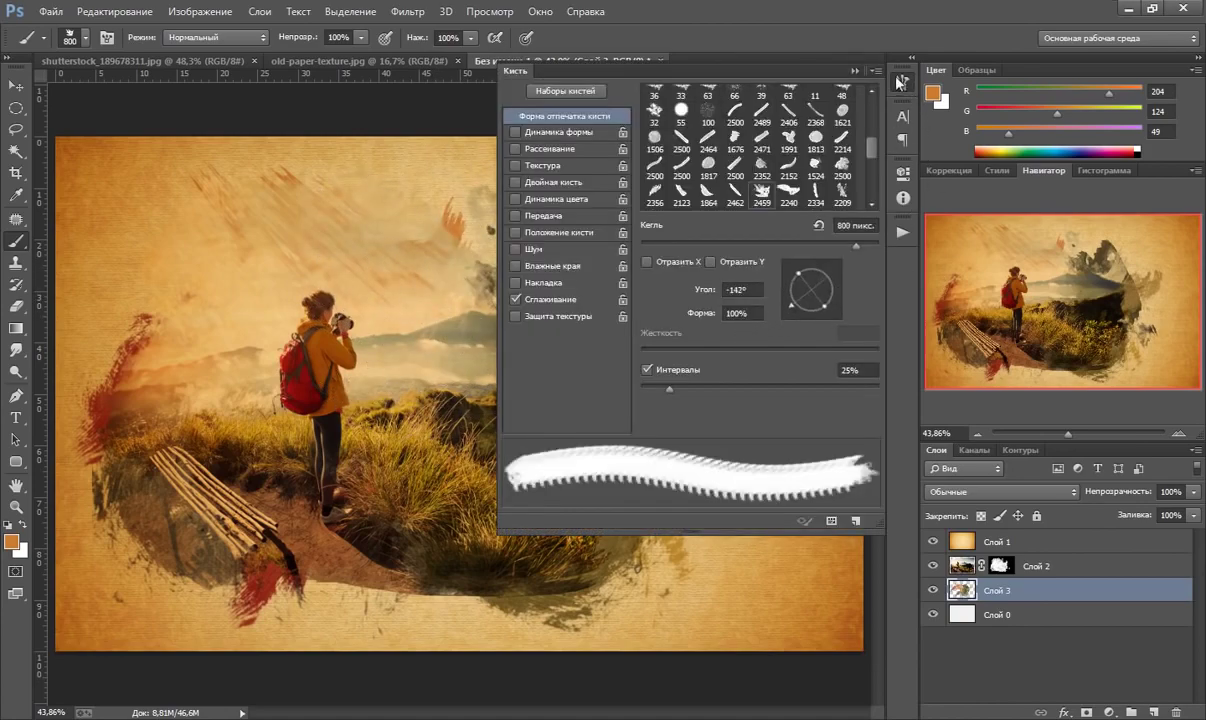
{"action": "left_click", "coordinate": [718, 184]}
{"action": "left_click", "coordinate": [850, 71]}
{"action": "left_click", "coordinate": [474, 290]}
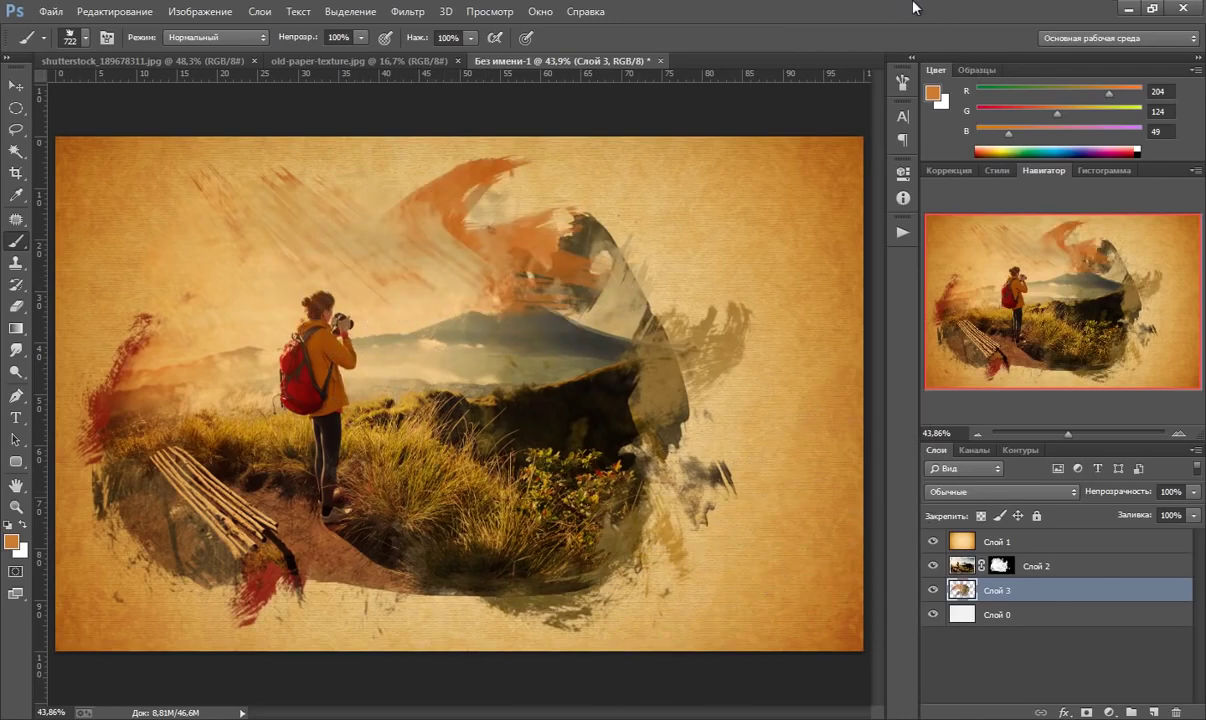
{"action": "left_click", "coordinate": [18, 86]}
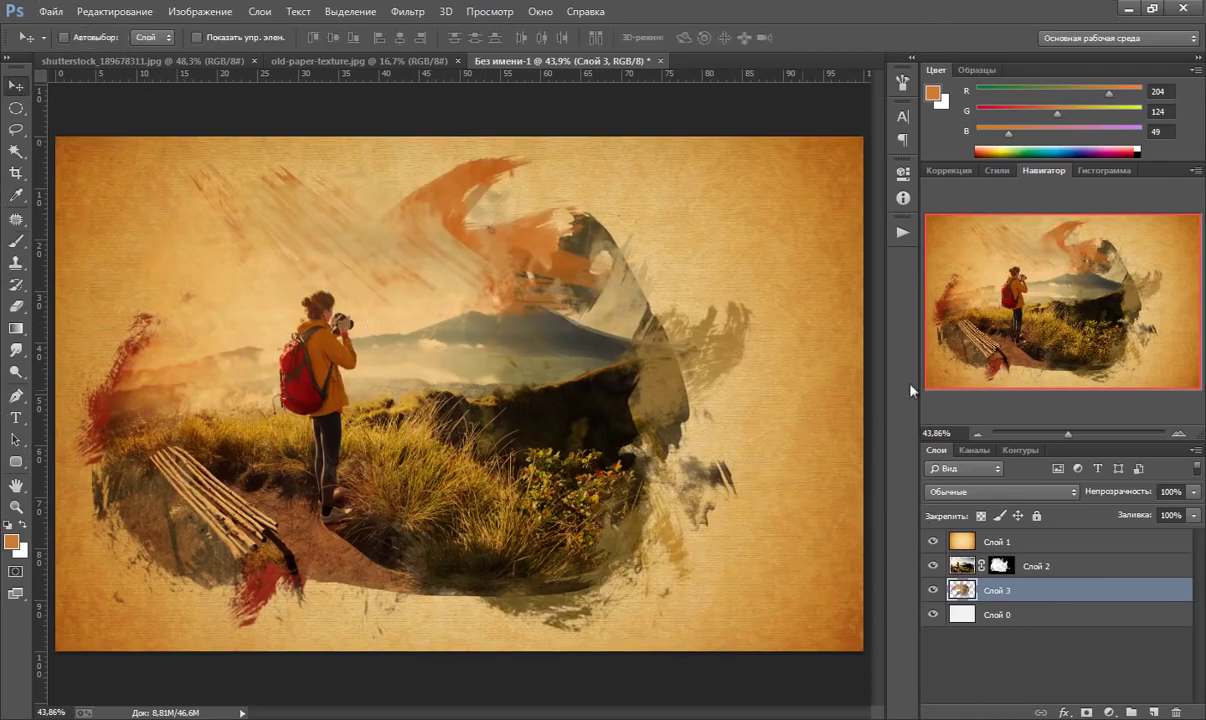